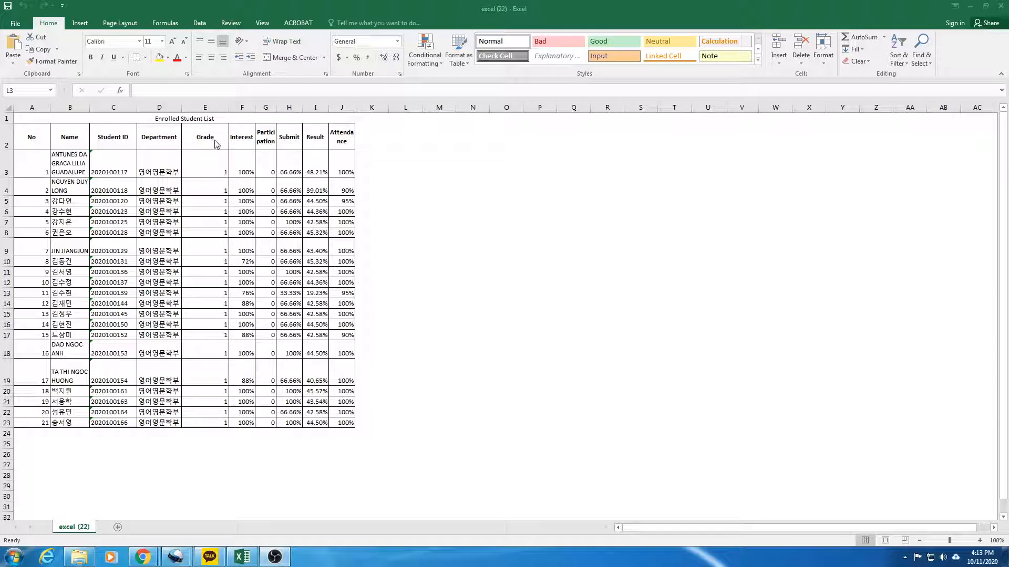
Step: Replace the Grade column header in E2 with "English Name"
left_click(208, 139)
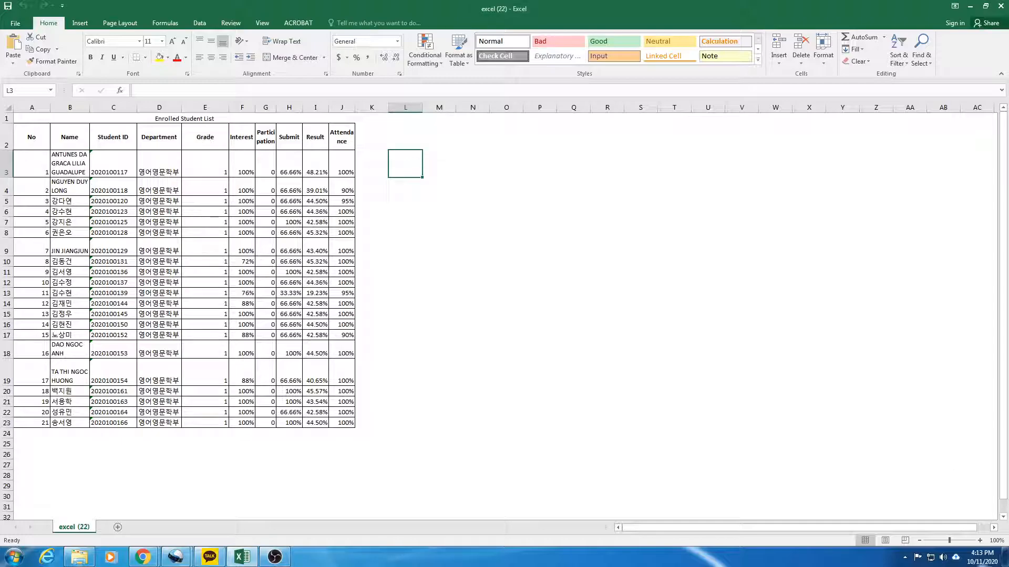
left_click_drag(971, 542, 954, 543)
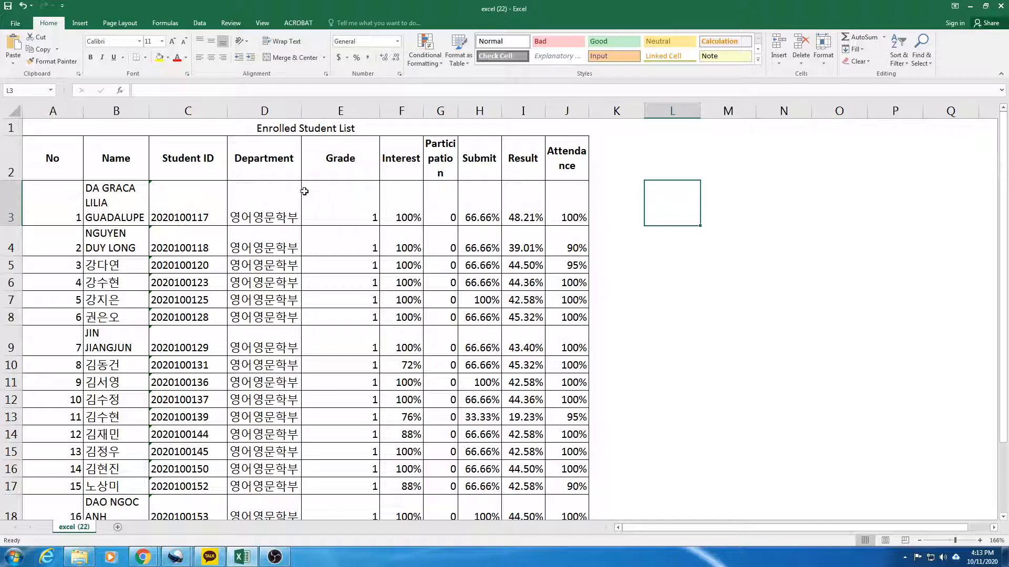
left_click(341, 163)
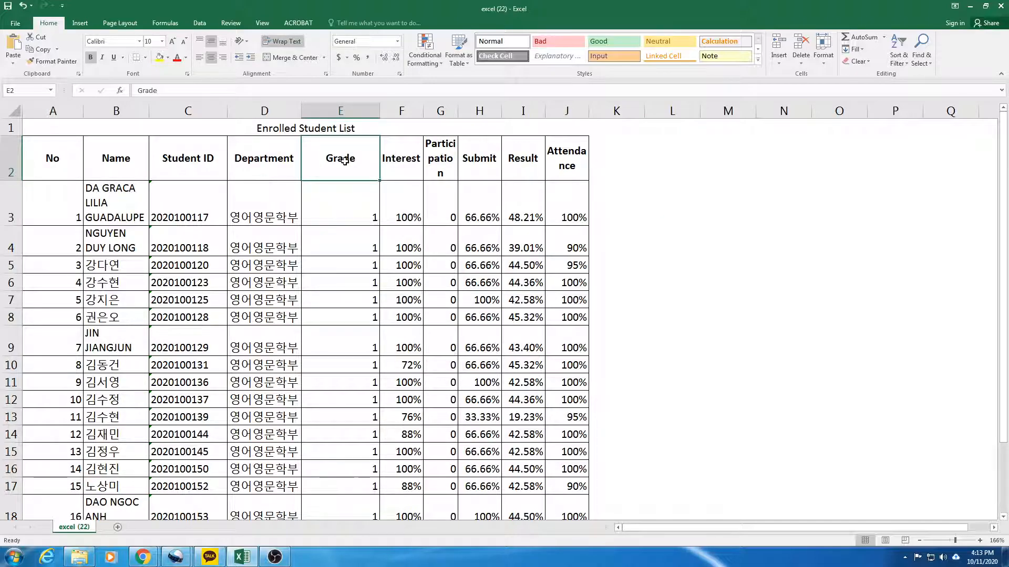
type("E")
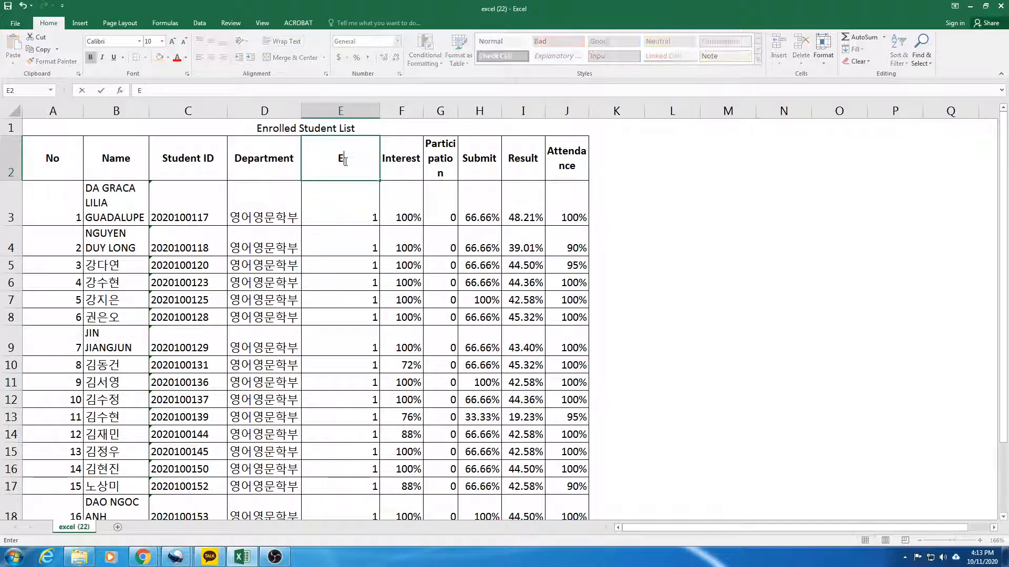
type("nglish Name")
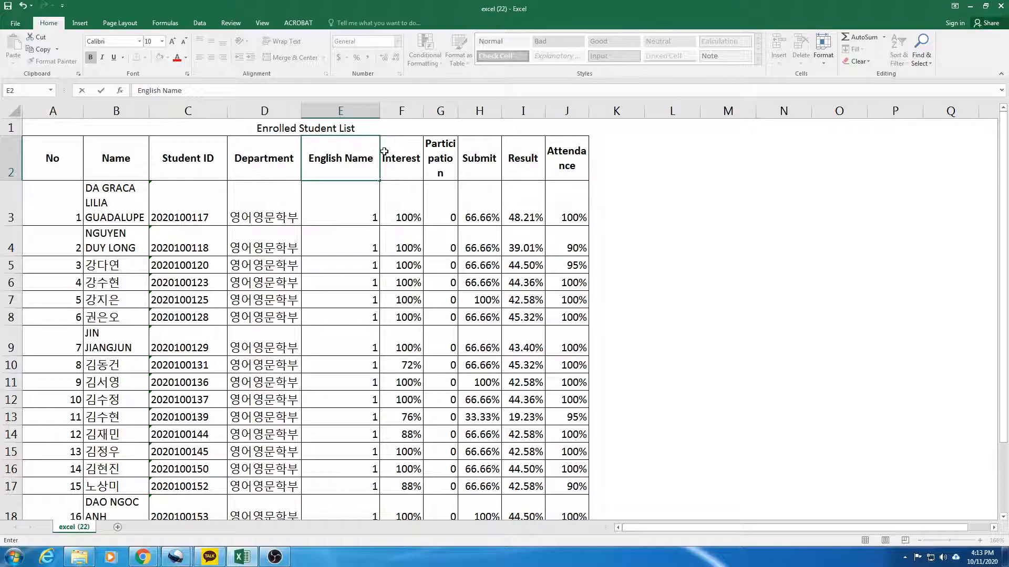
Step: Replace the Interest header in F2 with "Student Book" and the Participation header in G2 with "Workbook"
left_click(402, 165)
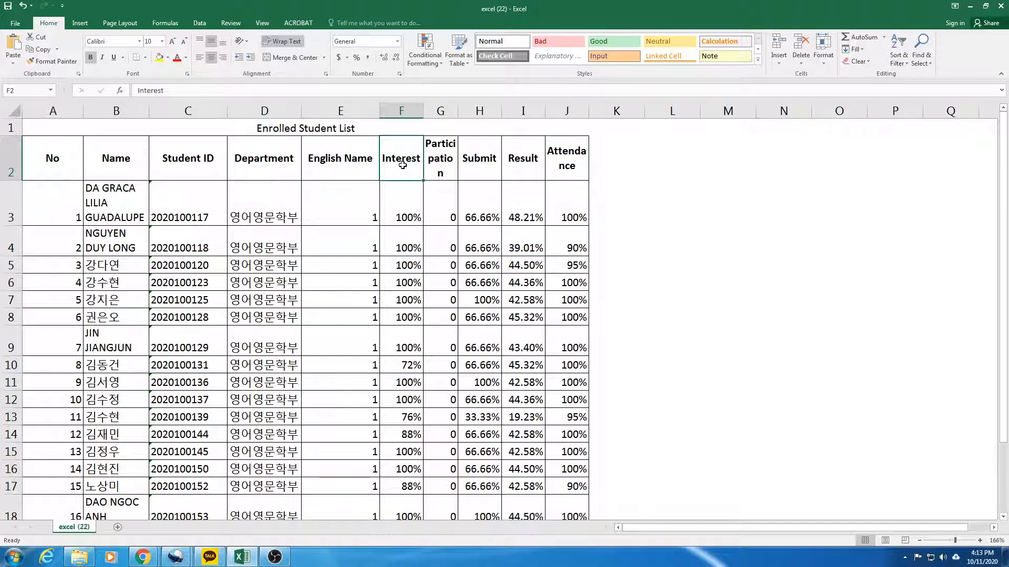
type("Student Book")
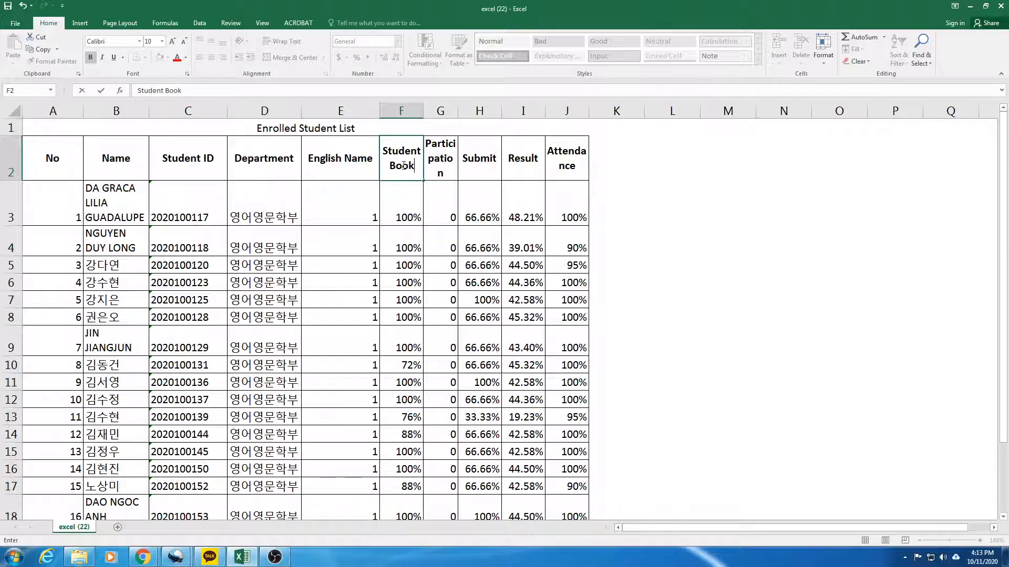
key("Tab")
type("Wor")
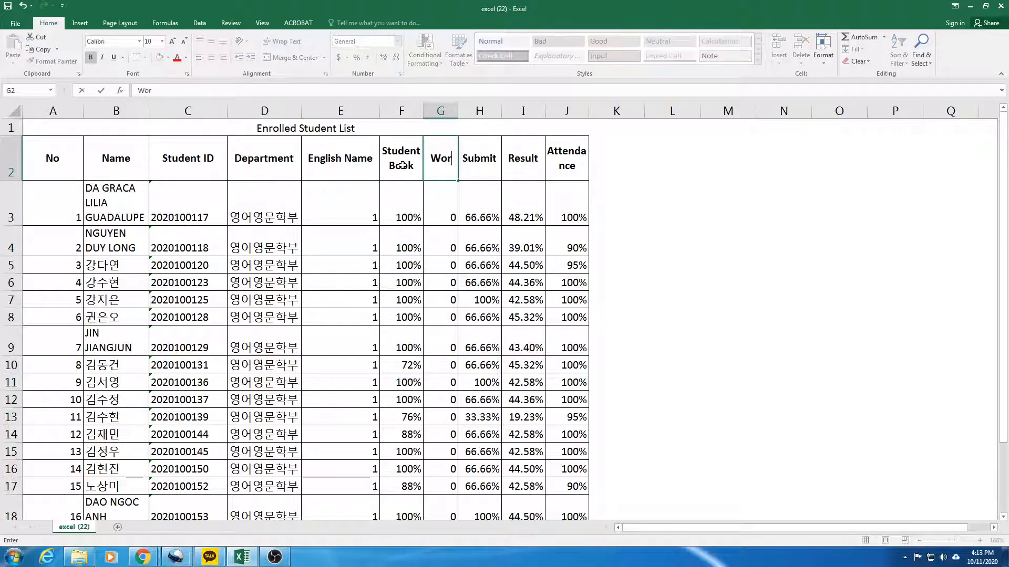
type("k book")
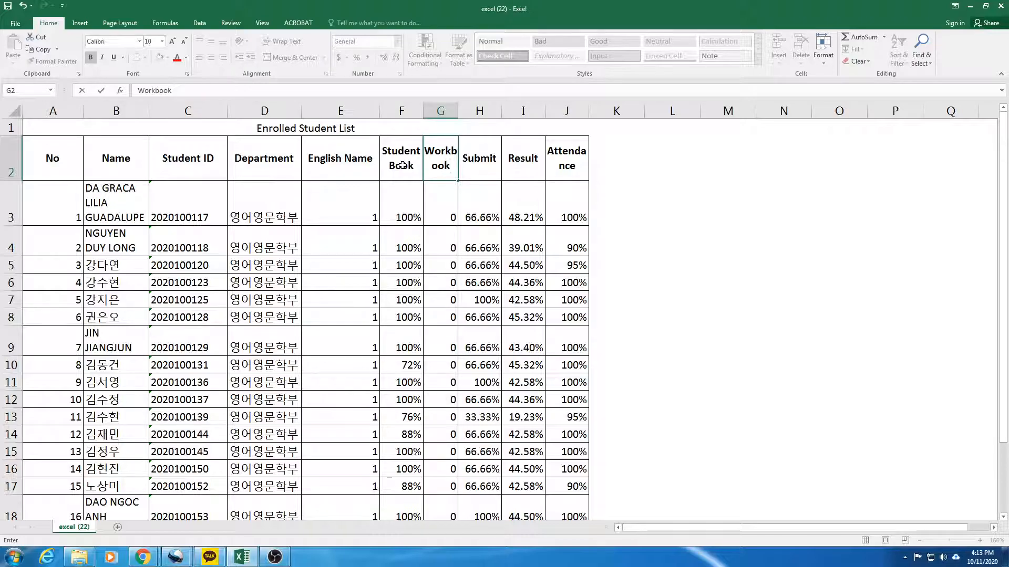
key("Tab")
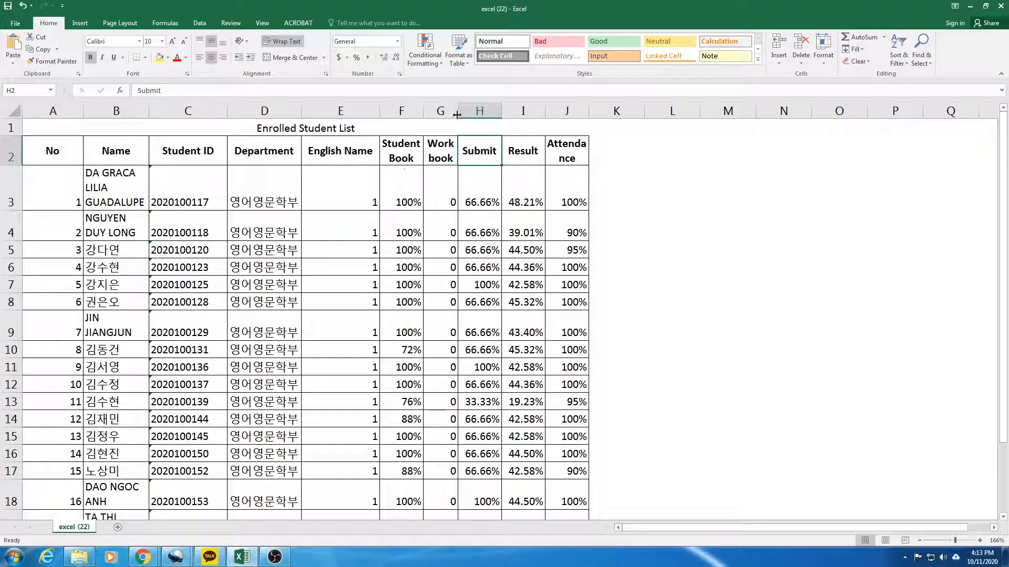
Step: Widen the Workbook column slightly and replace the Submit header in H2 with "Pages not done"
left_click_drag(457, 114, 461, 115)
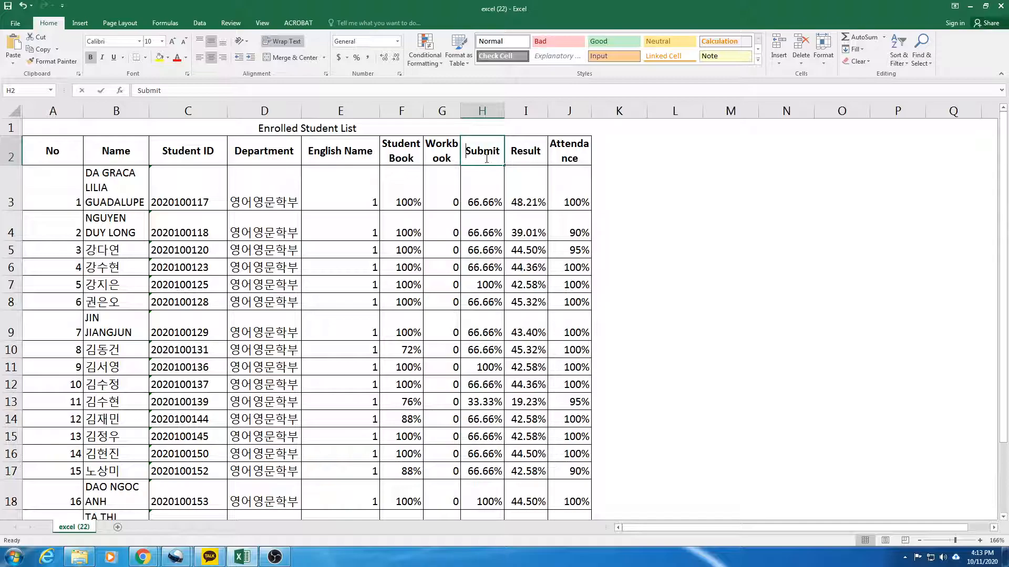
type("Pages ")
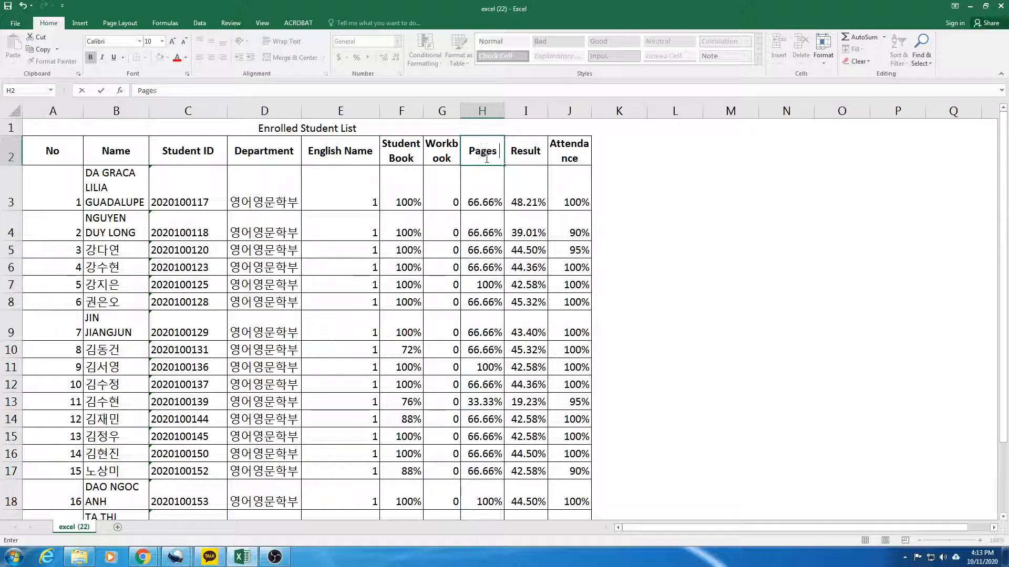
type("not done")
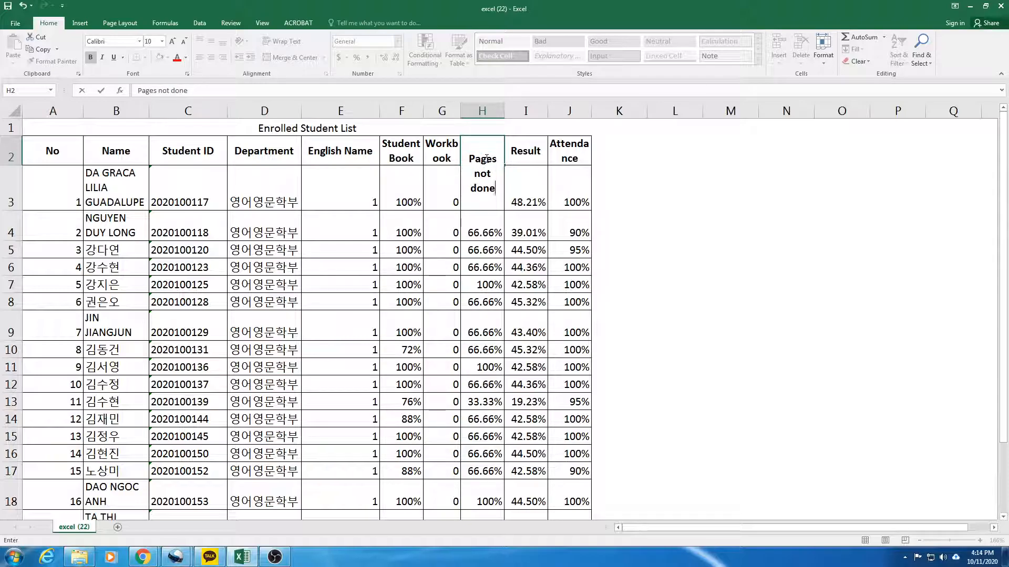
key("Return")
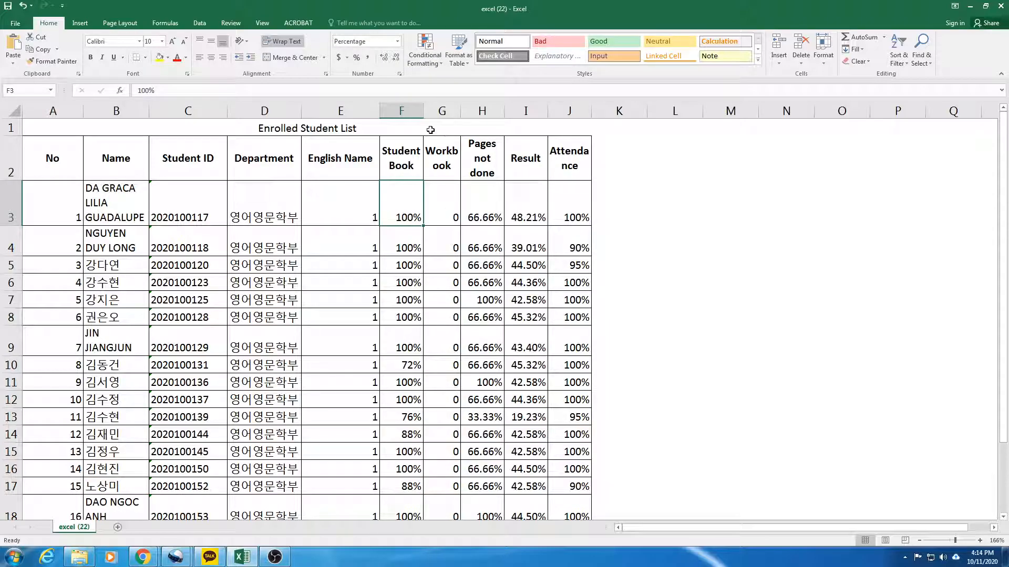
Step: Replace the Result header in I2 with "Attendance" and delete the original Attendance column J
left_click(531, 164)
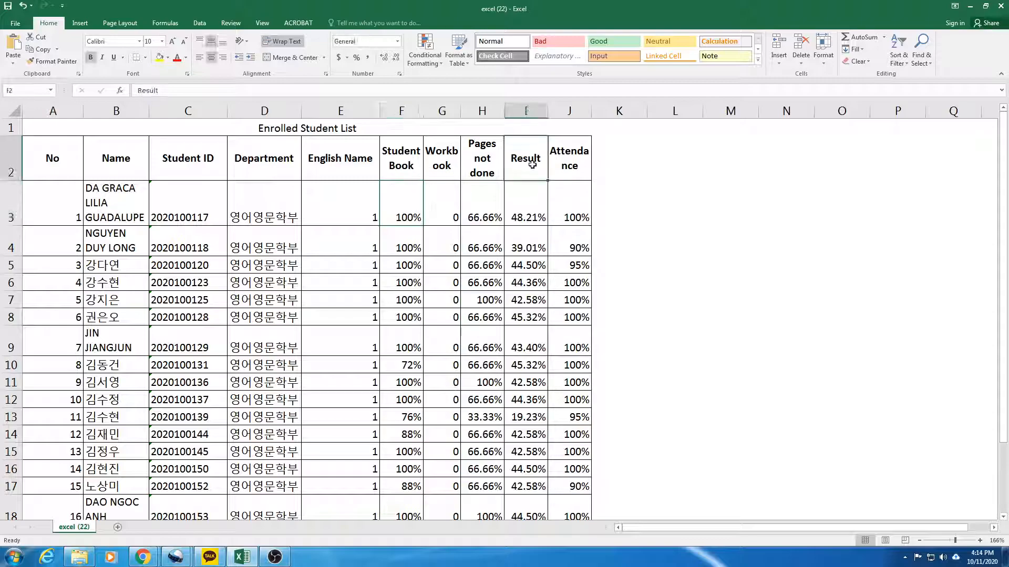
type("Attendance")
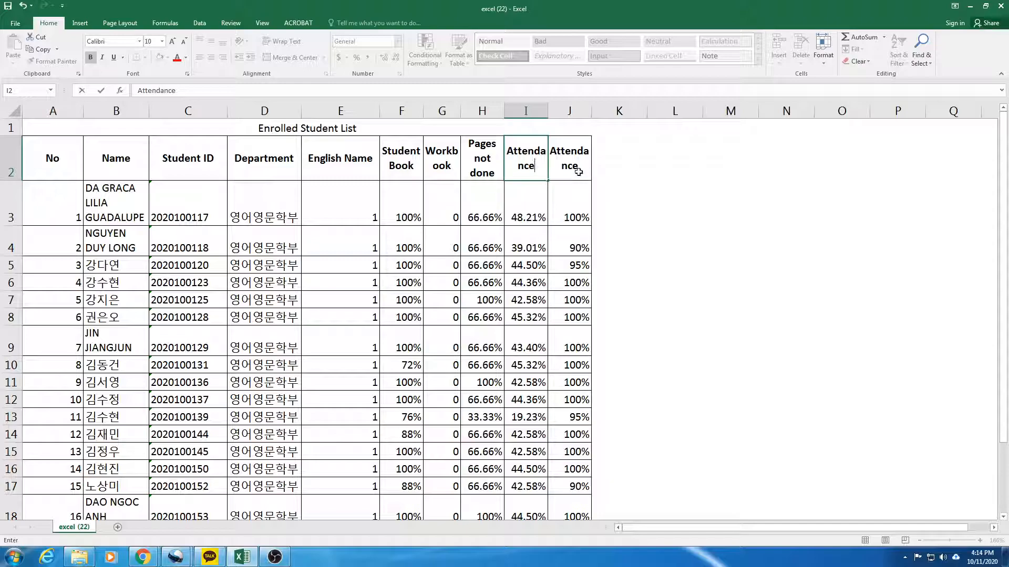
left_click(578, 172)
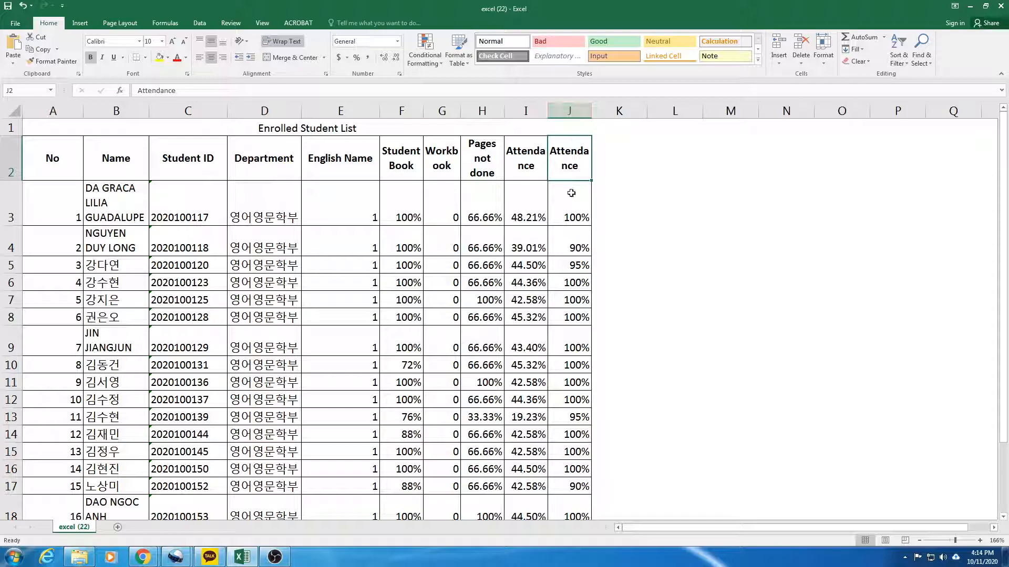
right_click(578, 109)
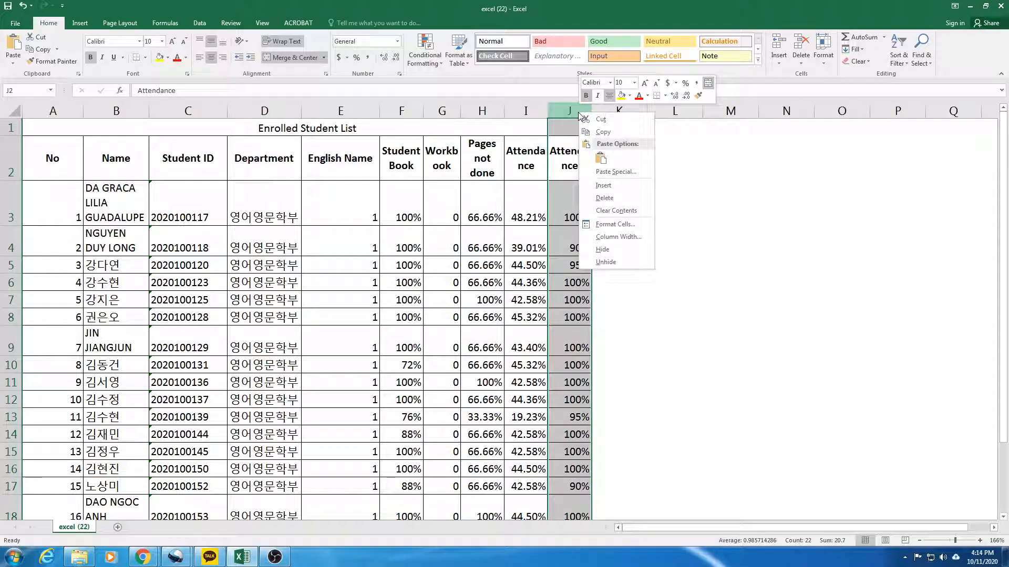
left_click(604, 198)
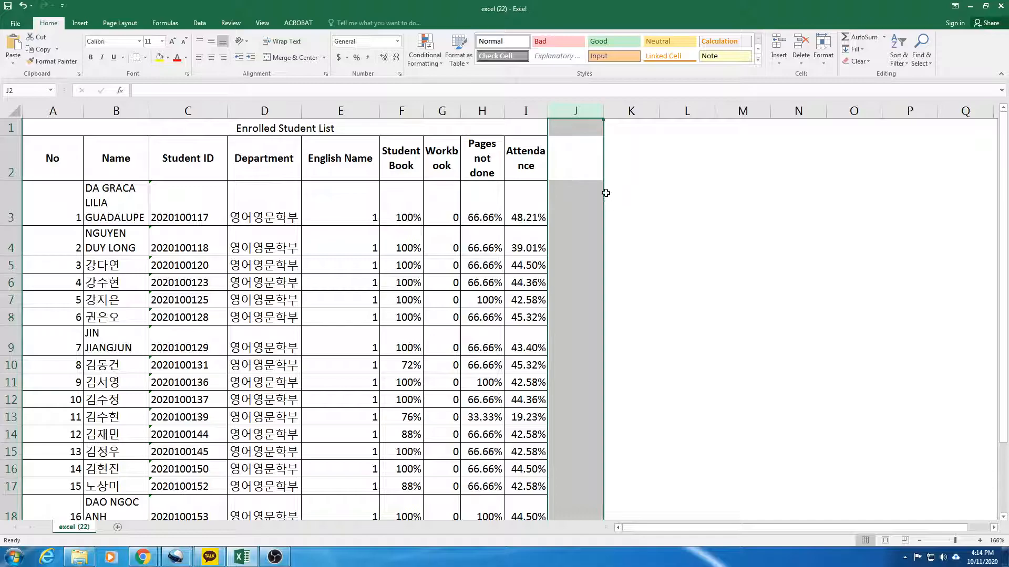
left_click(676, 205)
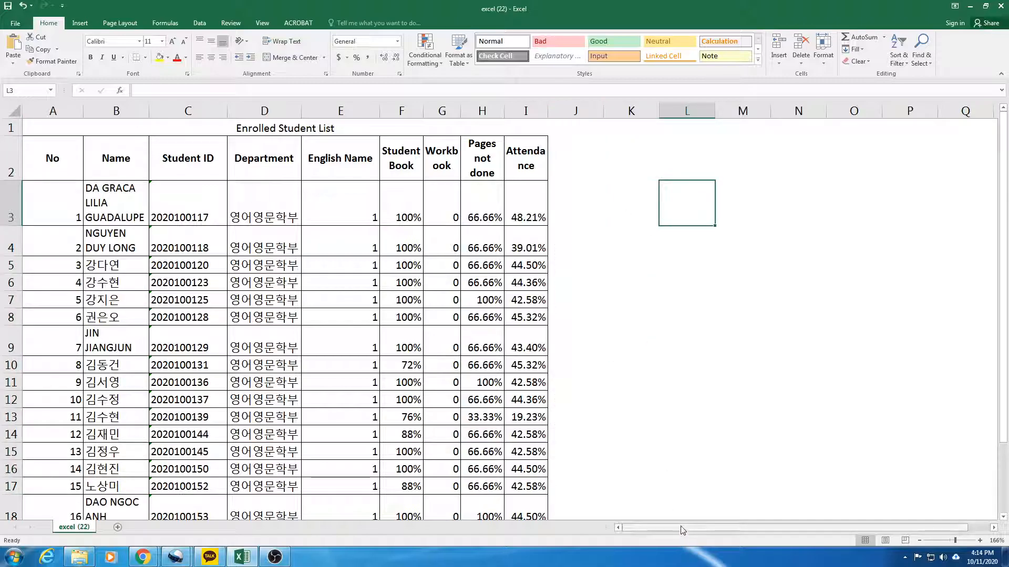
Step: Replace the sheet title in merged cell A1 with "Glocal English Mon 10am"
left_click(253, 131)
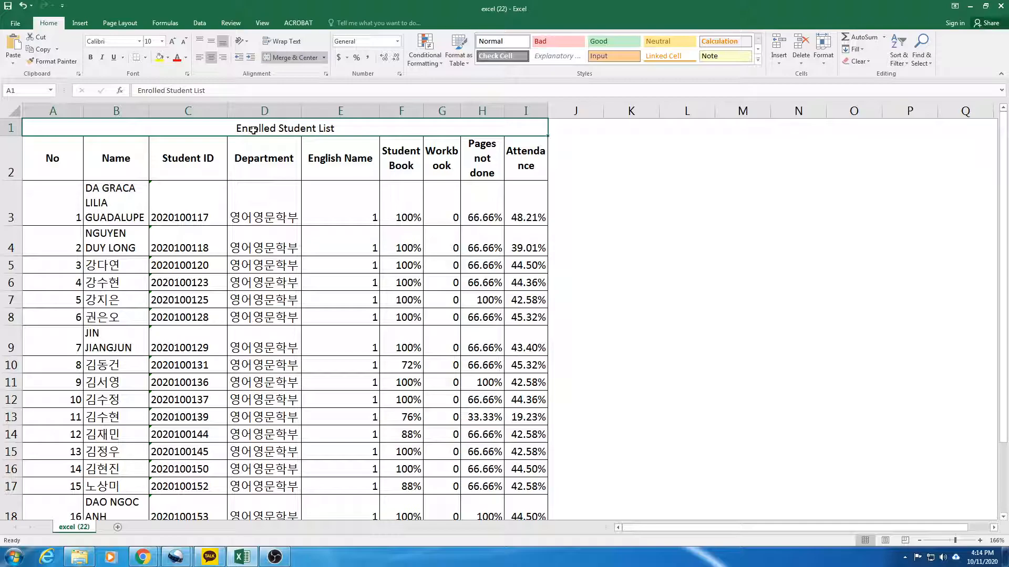
type("Glocal")
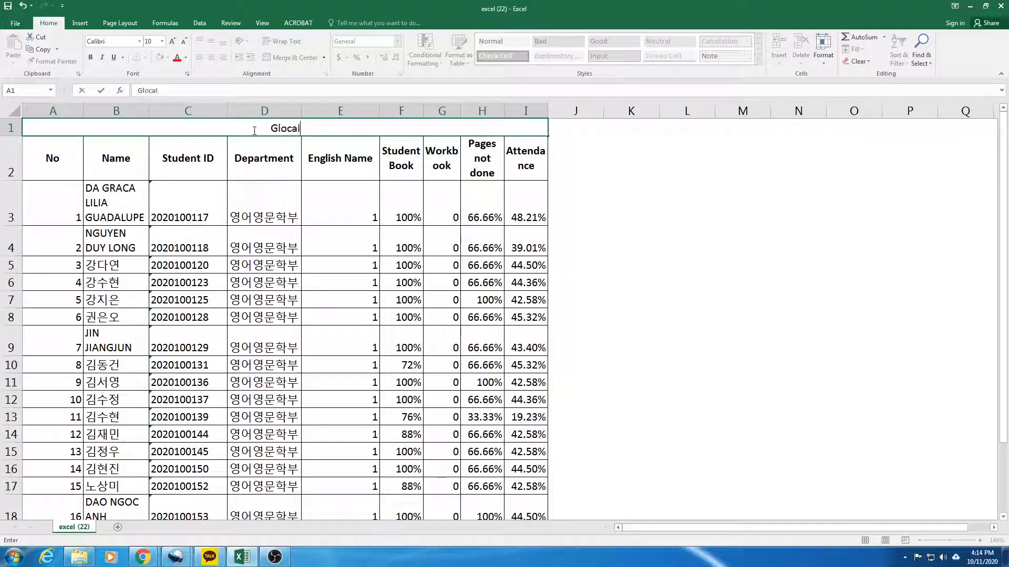
type(" English ")
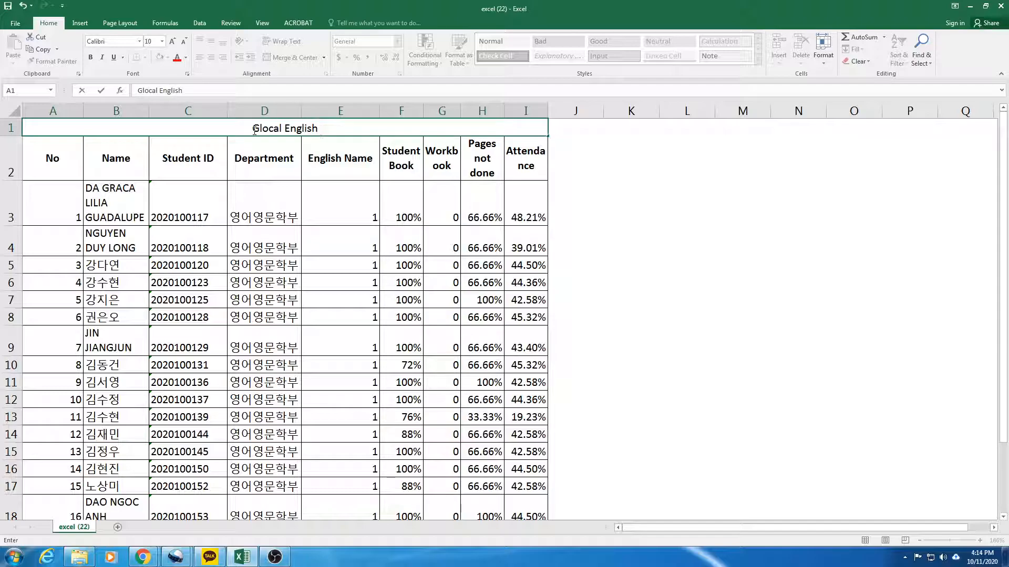
type("Mon")
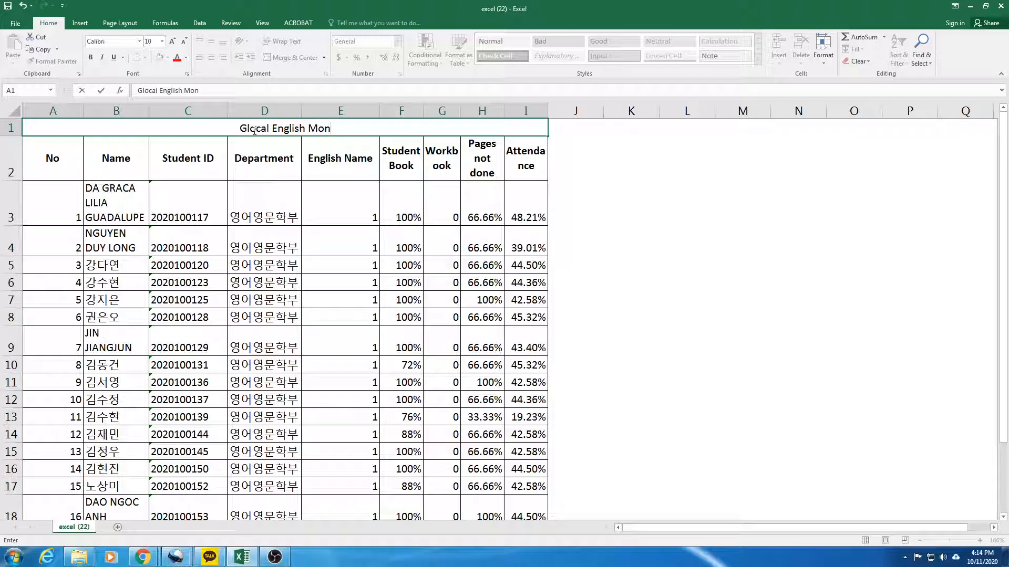
type(" 10am")
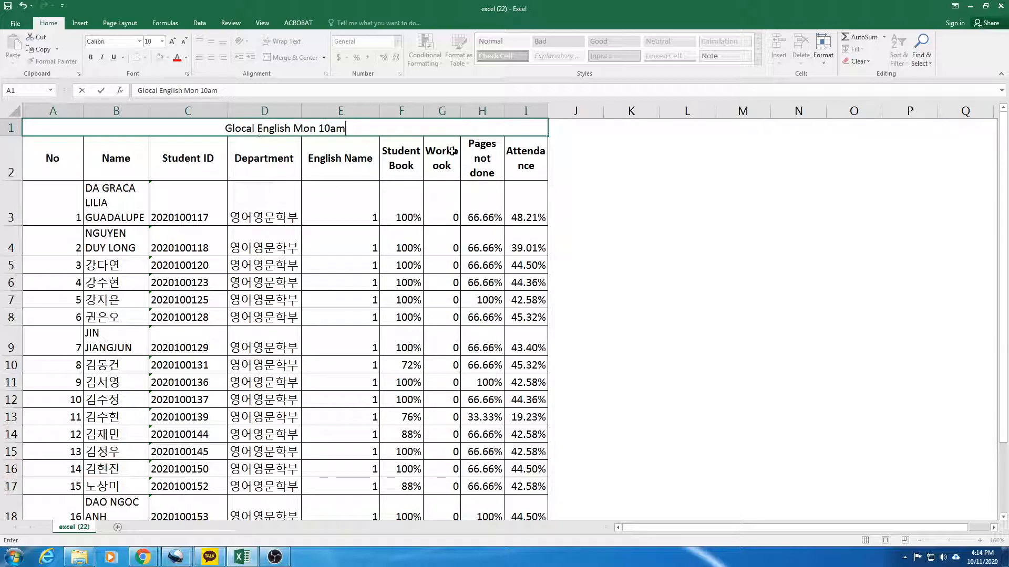
left_click(586, 172)
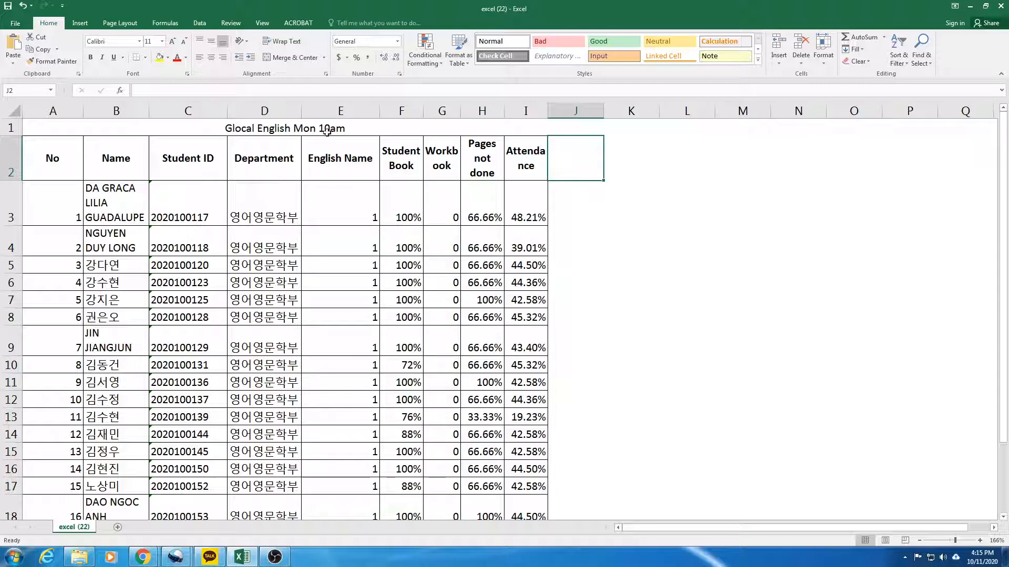
Step: Format the sheet title in row 1 as bold with font size 18
left_click(299, 131)
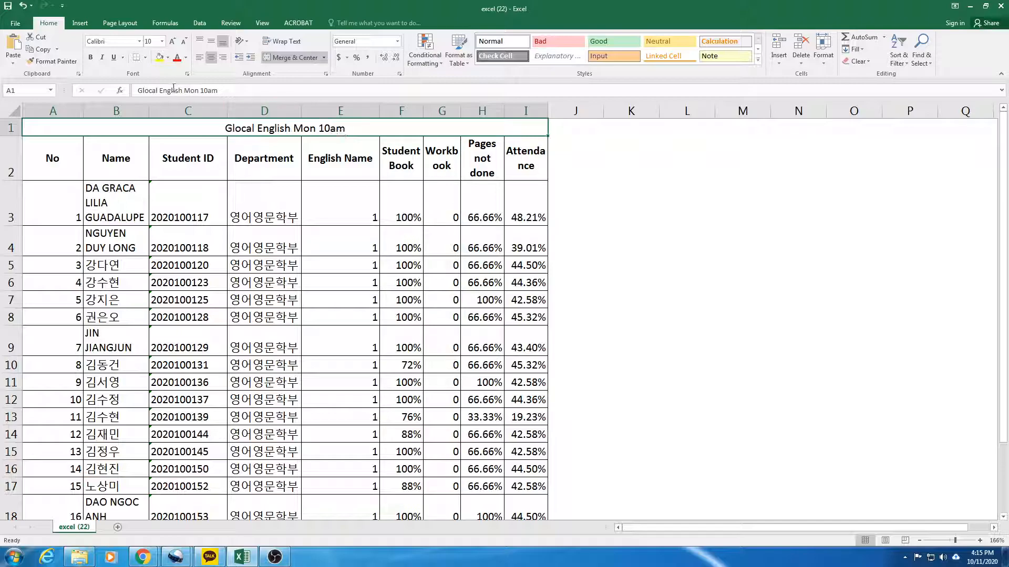
left_click(162, 41)
left_click(151, 123)
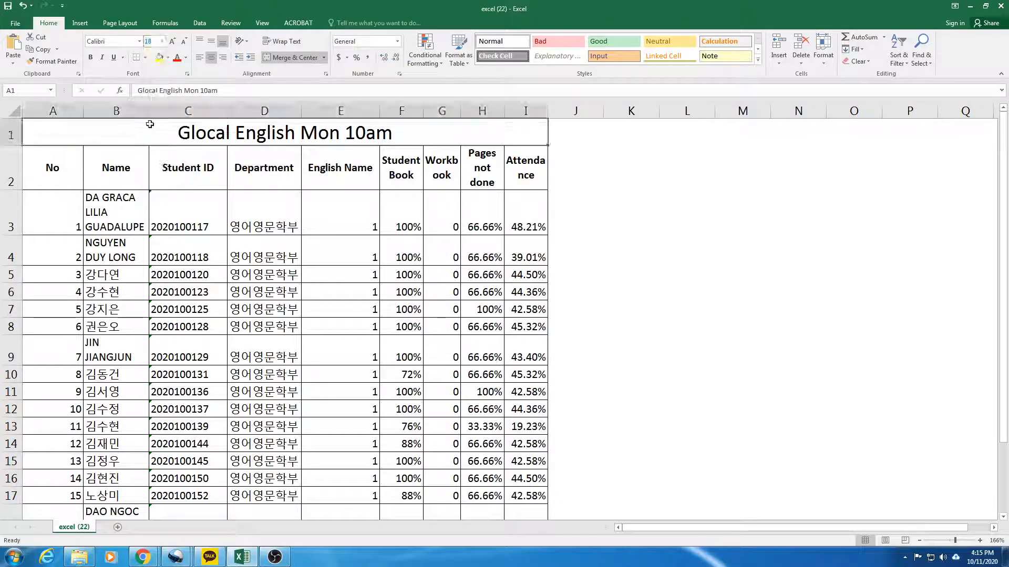
left_click(89, 58)
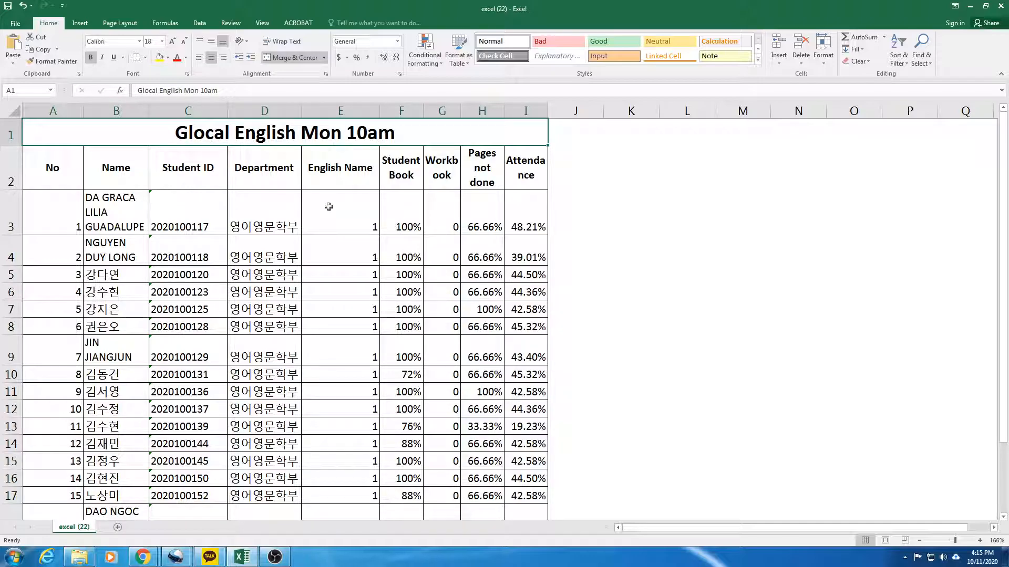
Step: Clear all entries under the English Name header, cells E3 to E23
left_click(340, 202)
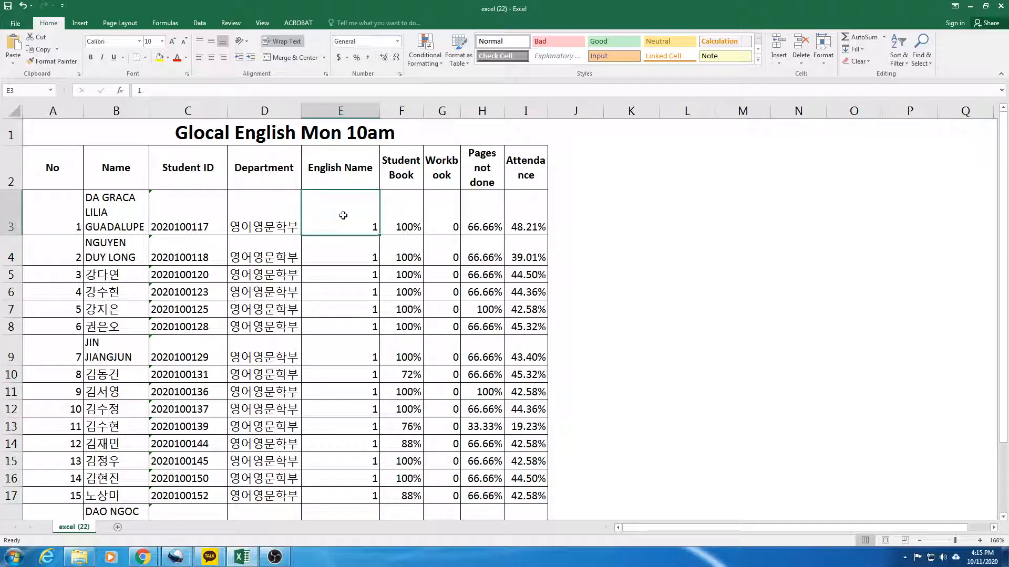
left_click_drag(339, 218, 337, 476)
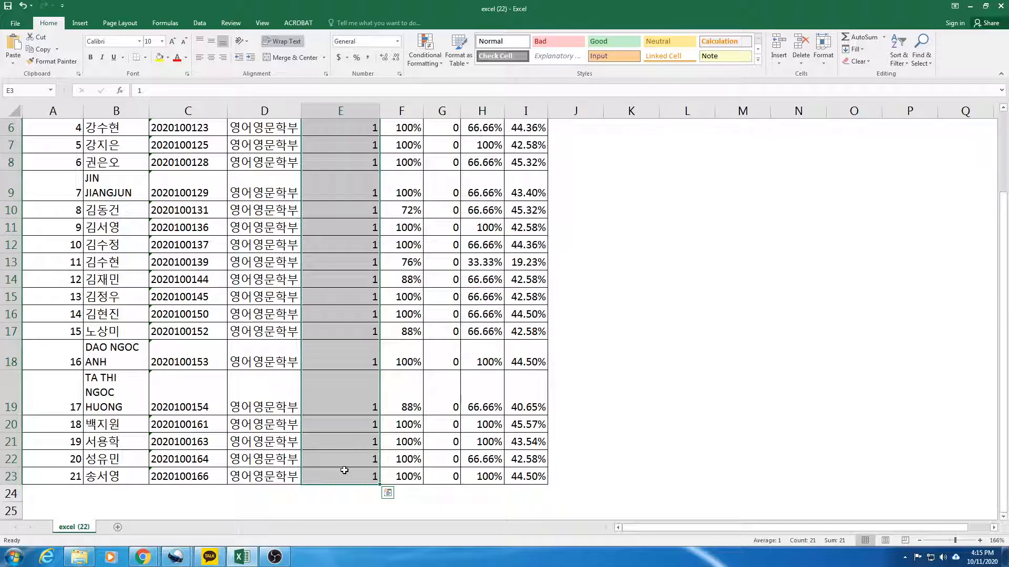
key("Delete")
scroll(344, 471, "up", 2)
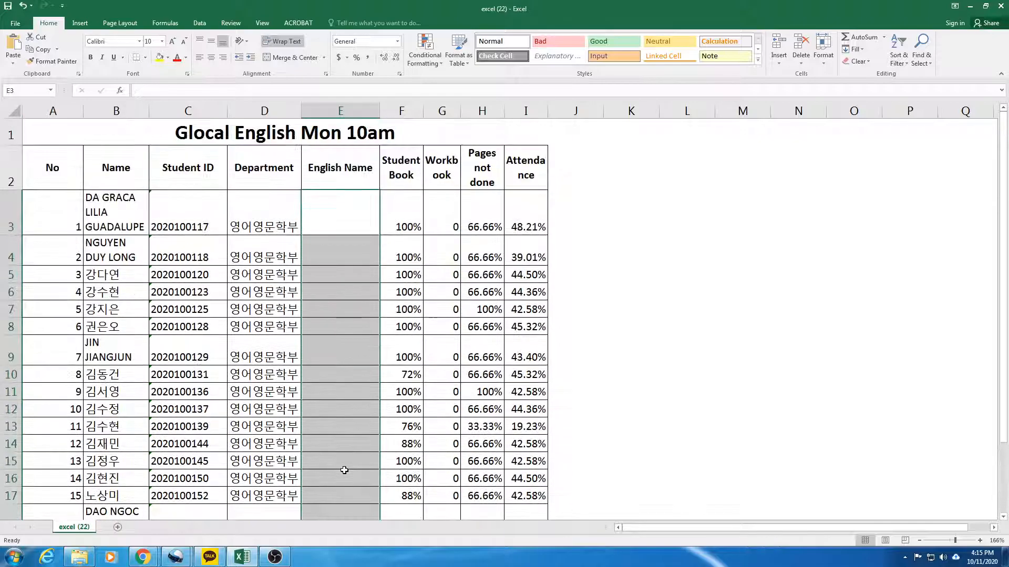
left_click(357, 196)
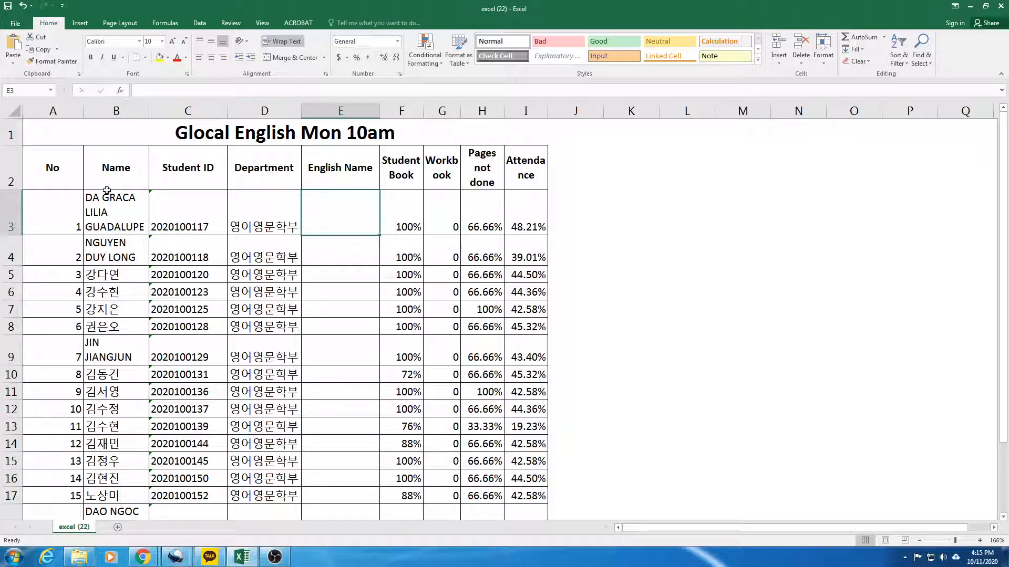
scroll(105, 202, "down", 5)
scroll(176, 278, "up", 5)
scroll(115, 292, "down", 1)
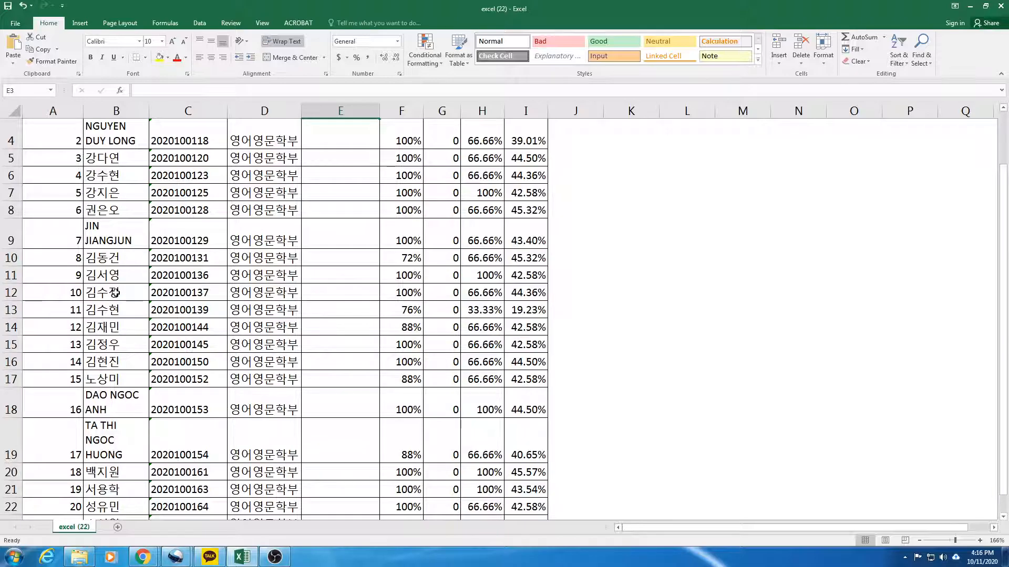
scroll(115, 292, "up", 1)
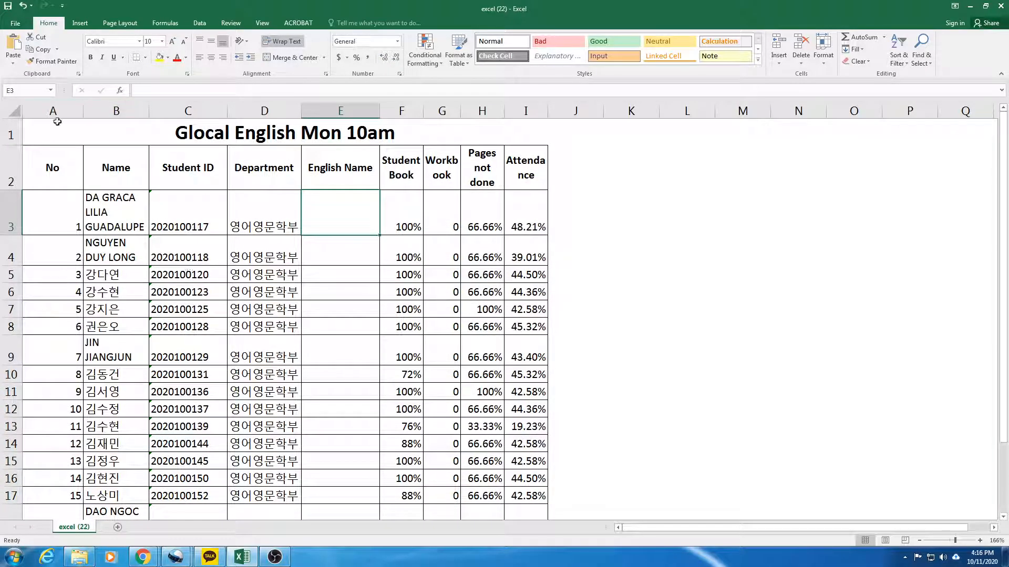
Step: Copy title row 1 and insert the copied row above the twelfth student, at row 14
left_click(10, 133)
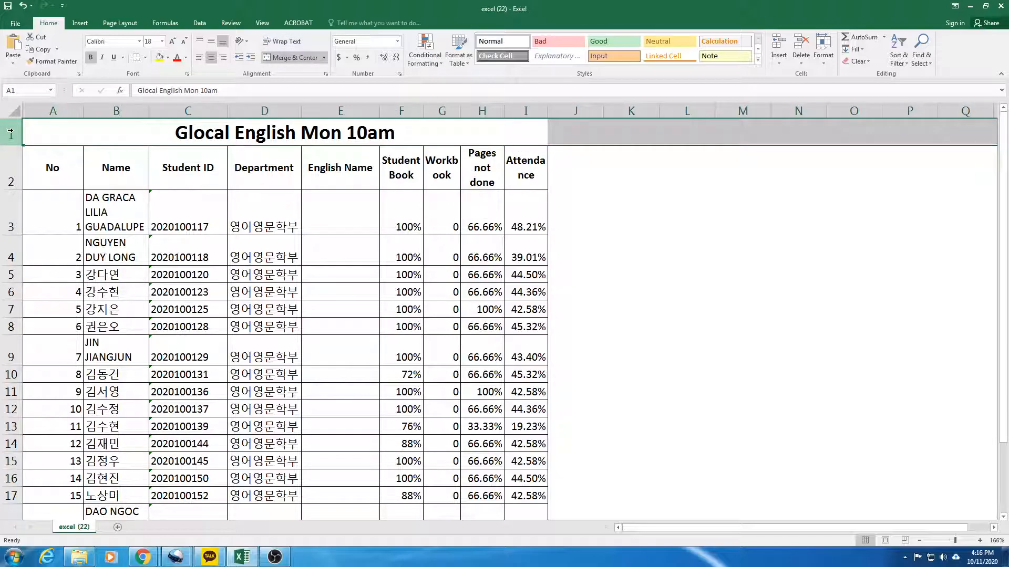
right_click(11, 132)
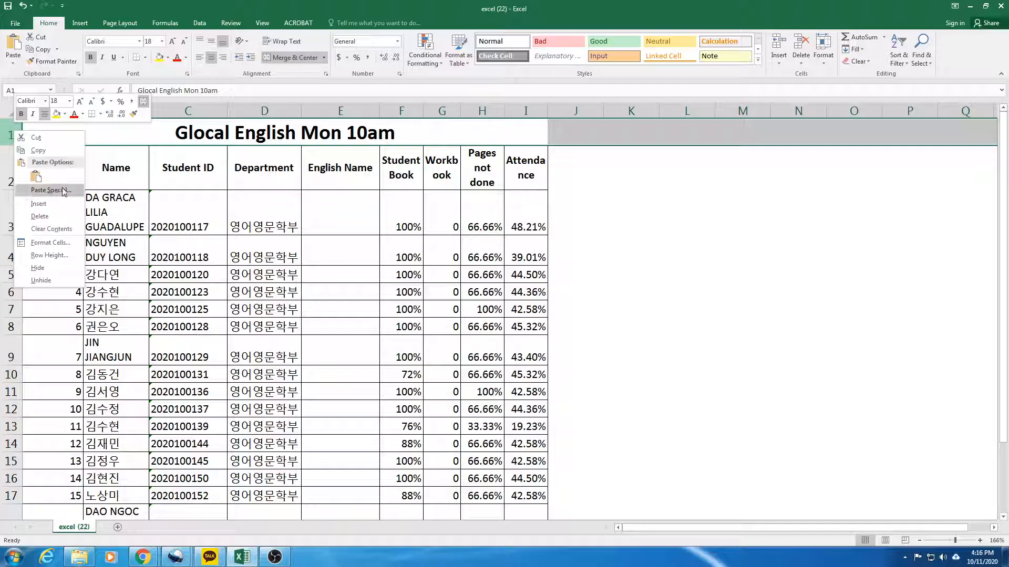
left_click(43, 151)
scroll(38, 236, "down", 3)
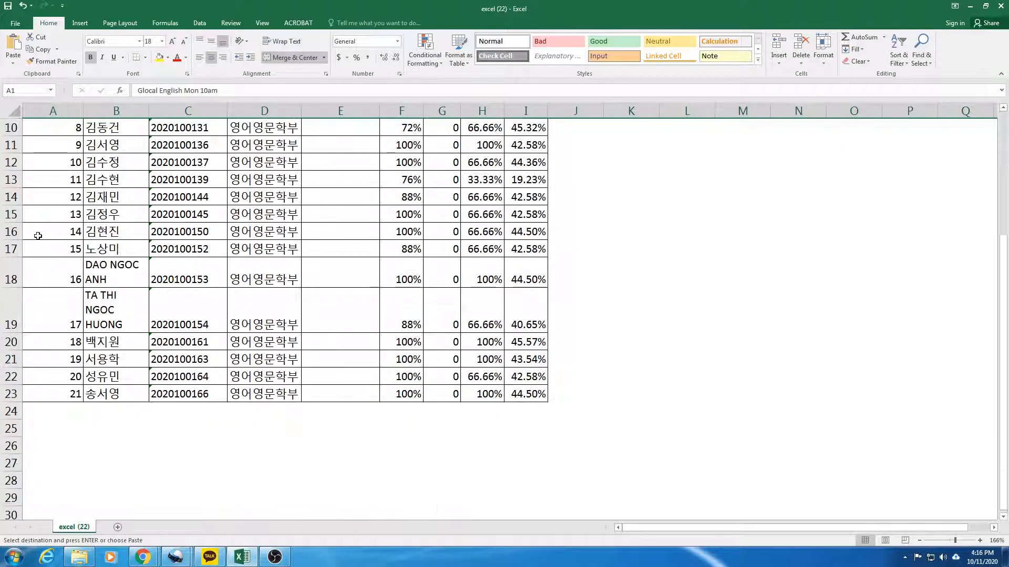
scroll(38, 236, "up", 1)
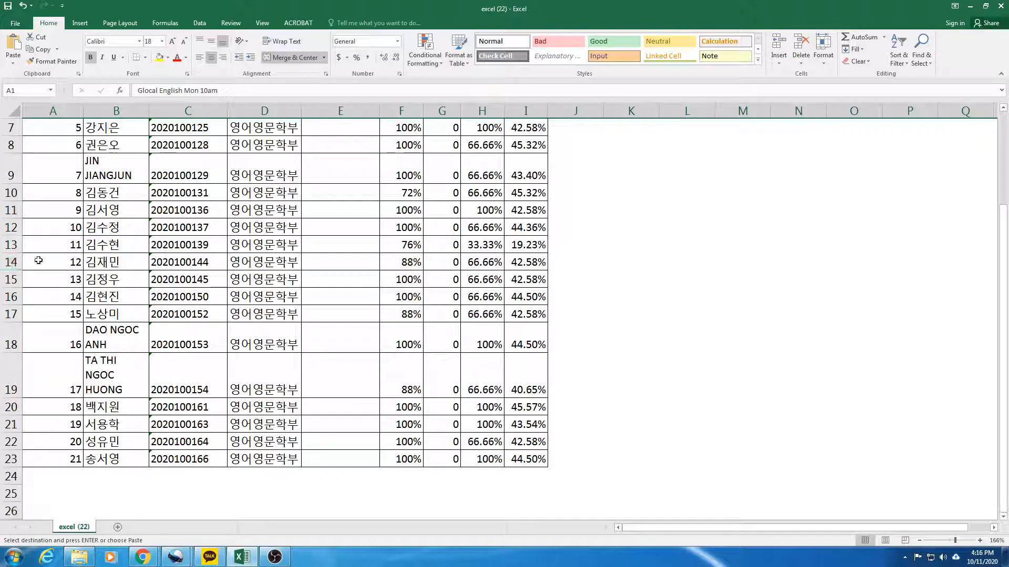
right_click(8, 262)
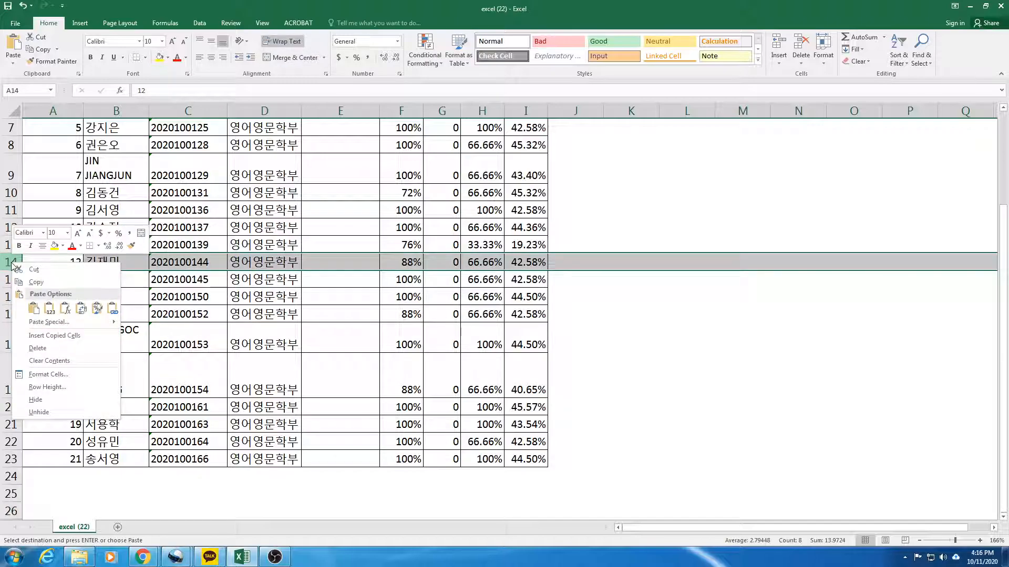
left_click(54, 336)
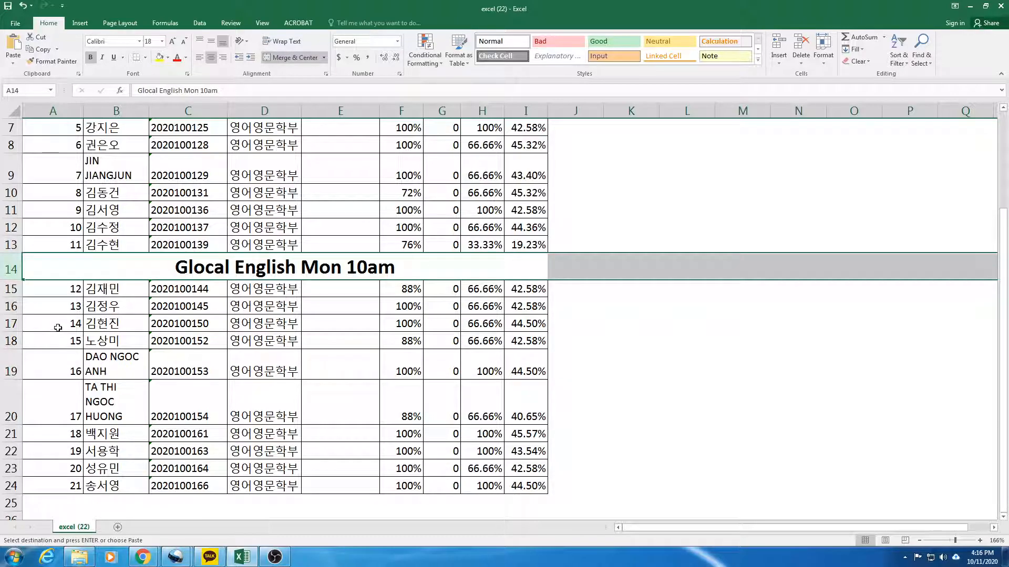
scroll(111, 268, "up", 1)
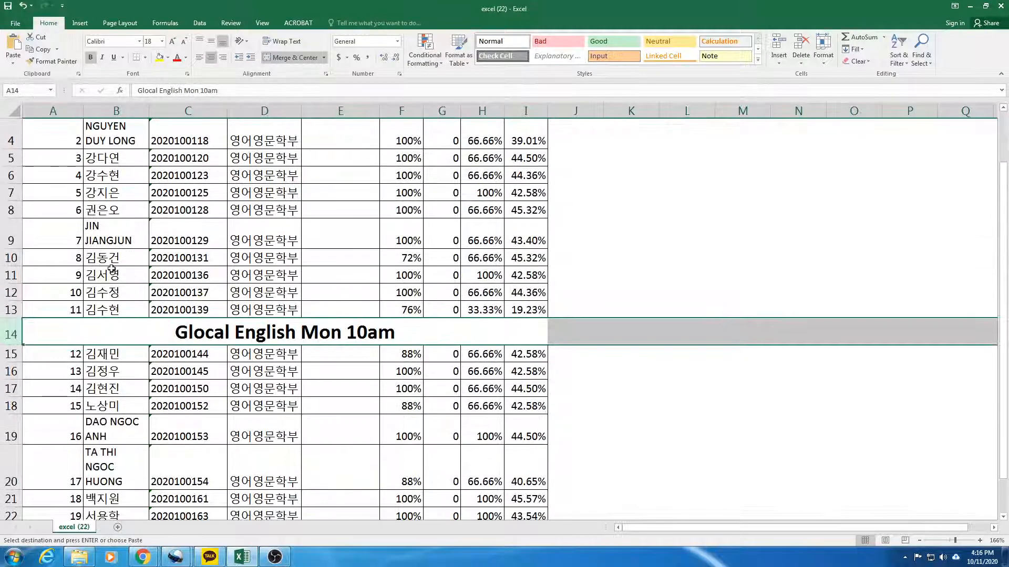
scroll(111, 268, "up", 1)
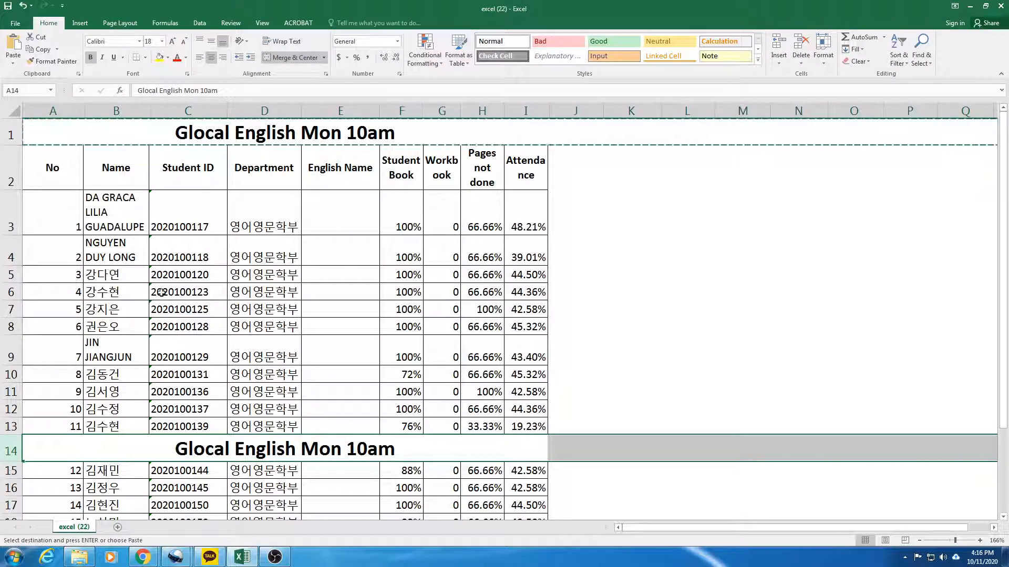
key("Escape")
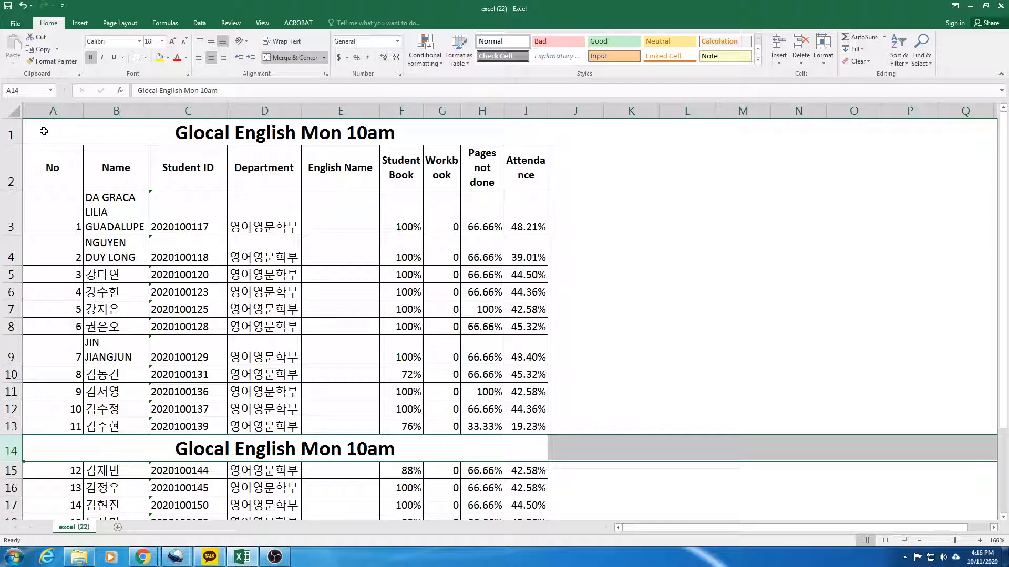
Step: Change the class time in the second title, cell A14, so it reads "Glocal English Mon 11am"
double_click(49, 452)
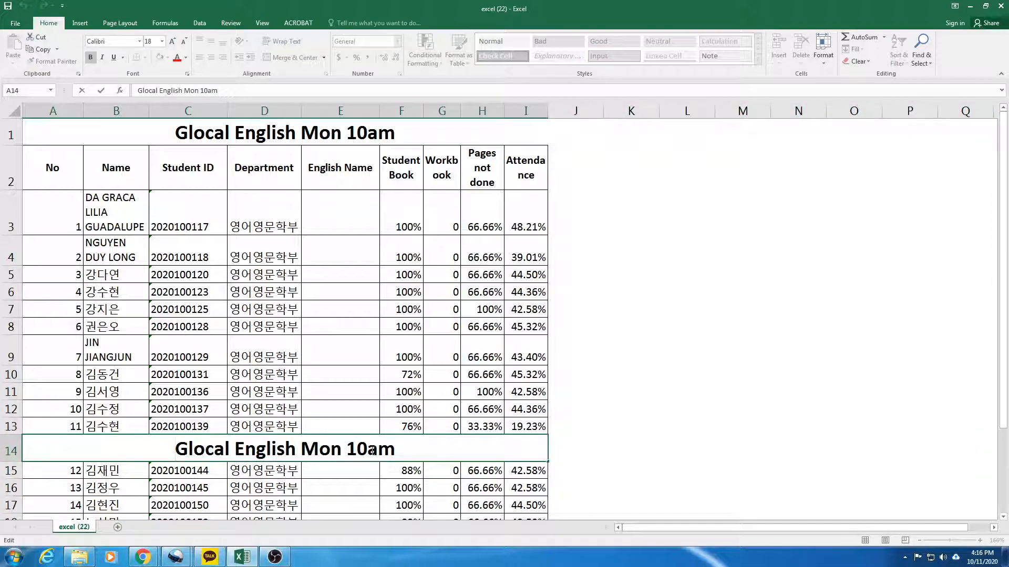
key("BackSpace")
type("1")
left_click(399, 341)
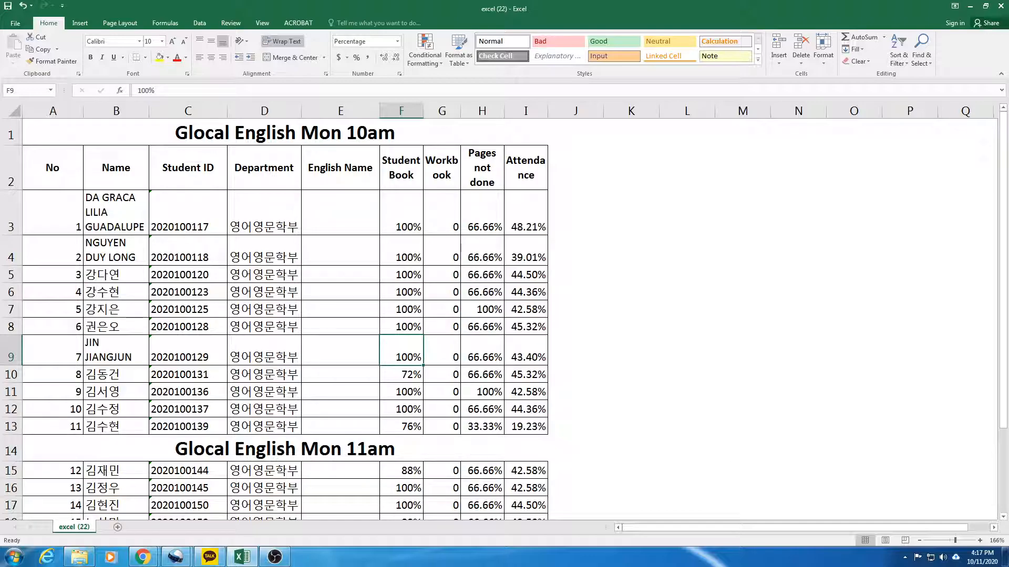
Step: Check the calendar for the class date and change the title in A1 to "Glocal English - October 26 - Mon 10am"
left_click(981, 561)
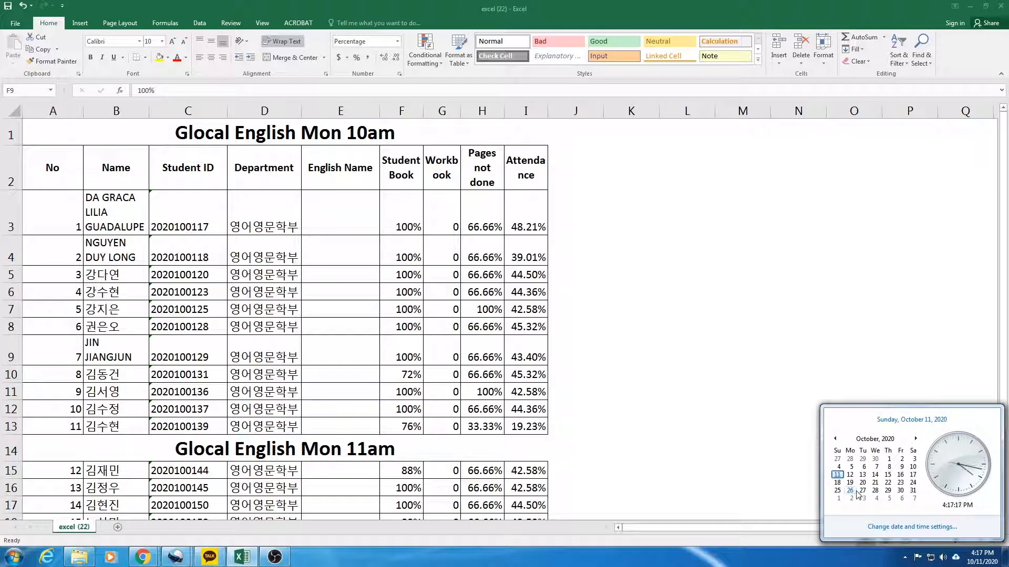
key("Escape")
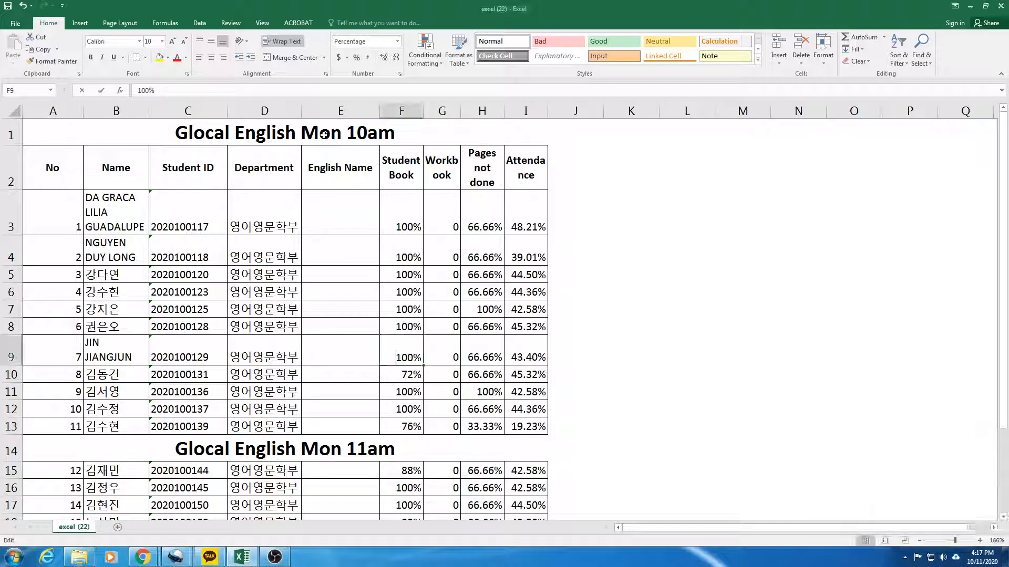
key("F2")
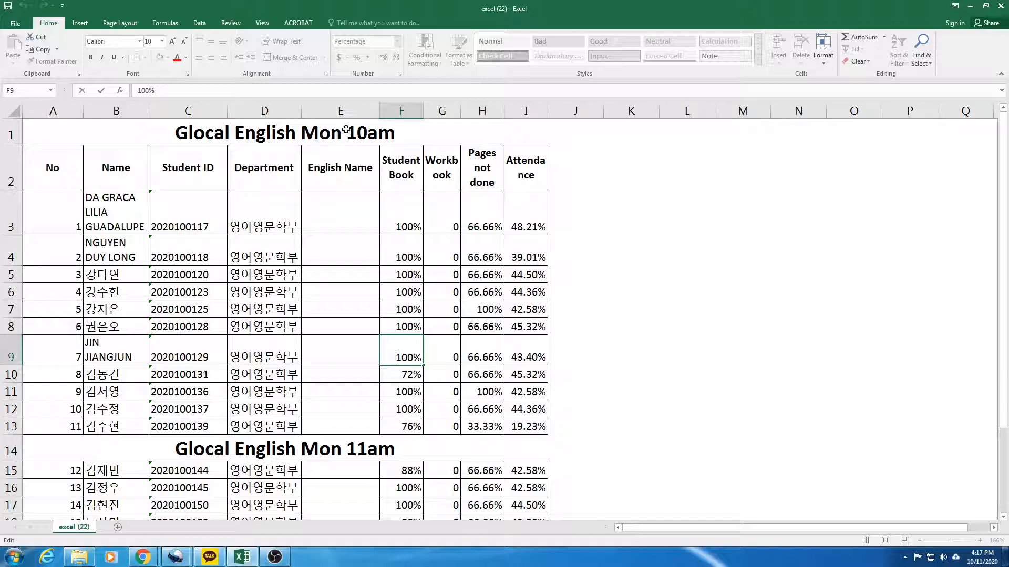
double_click(346, 131)
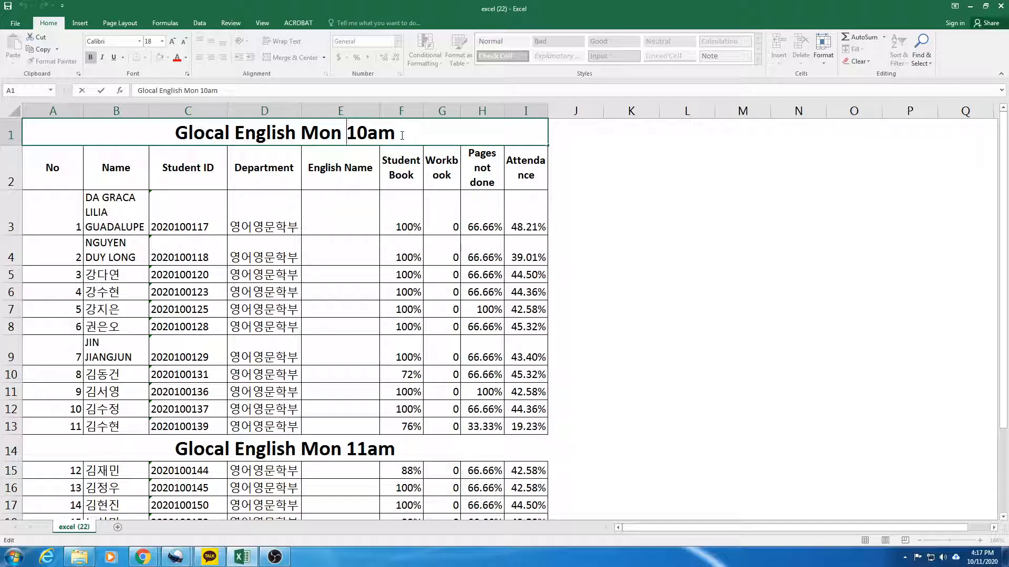
left_click(302, 134)
type("-")
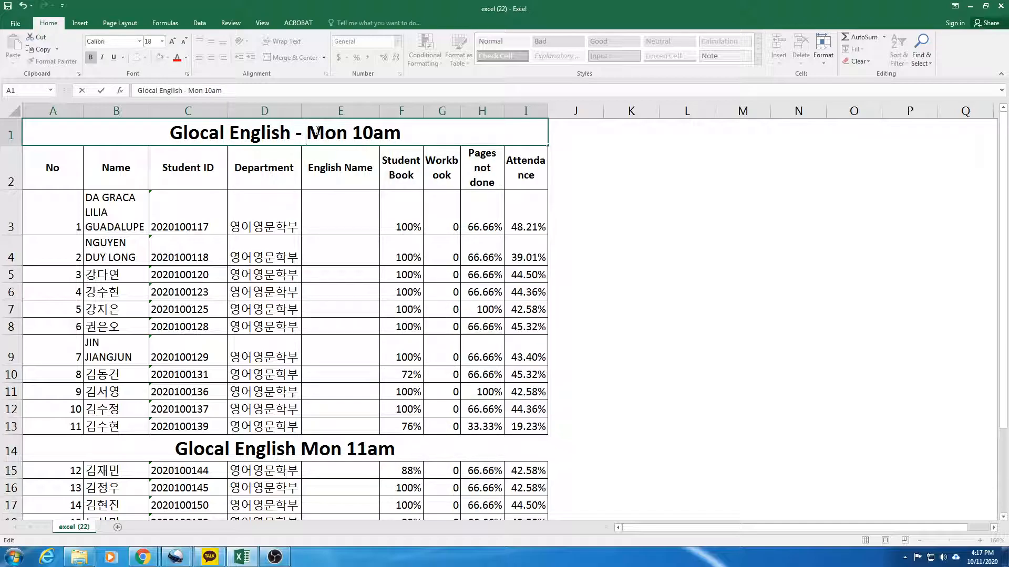
type(" Octobve")
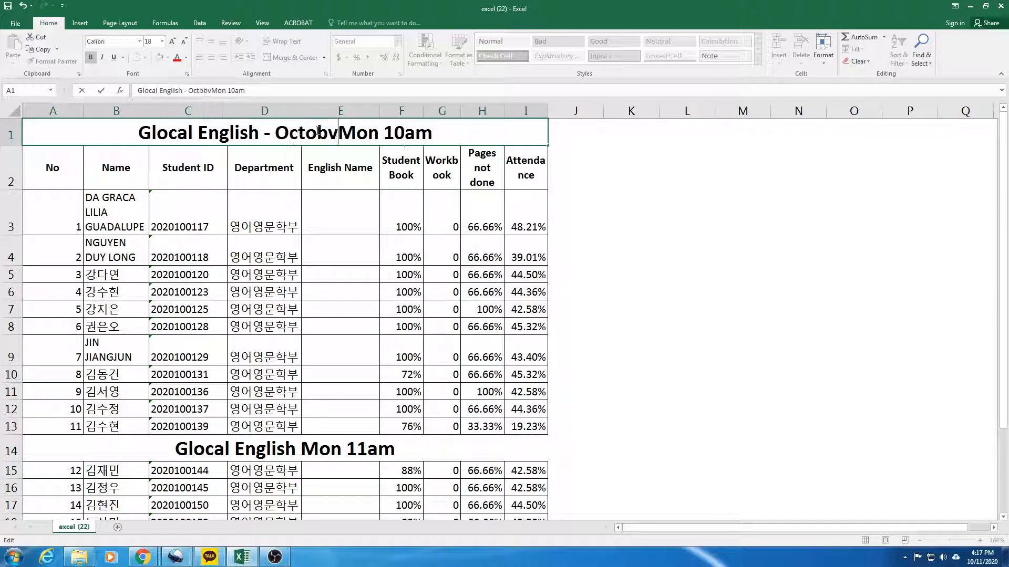
key("BackSpace")
key("BackSpace")
type("er ")
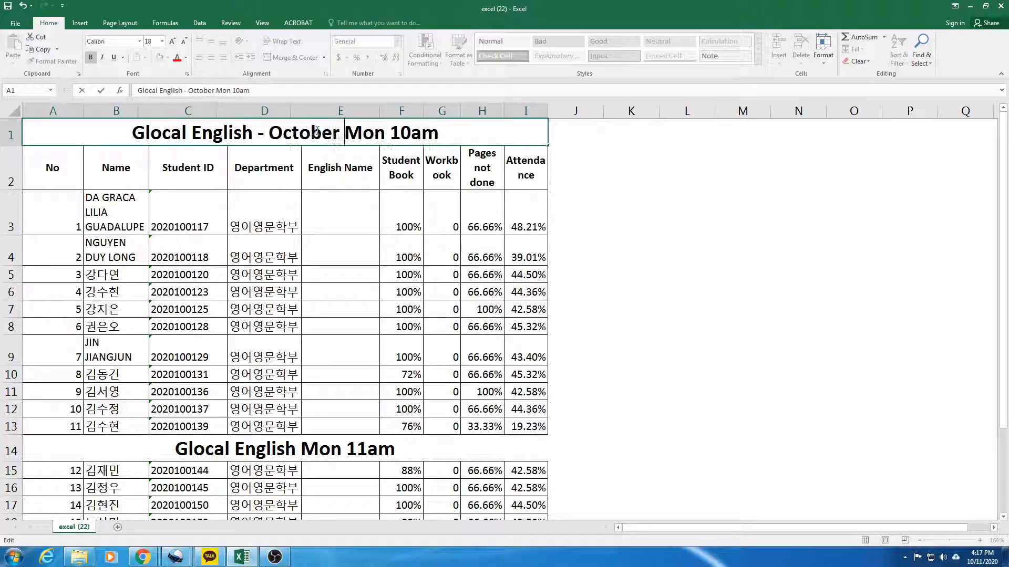
type("26")
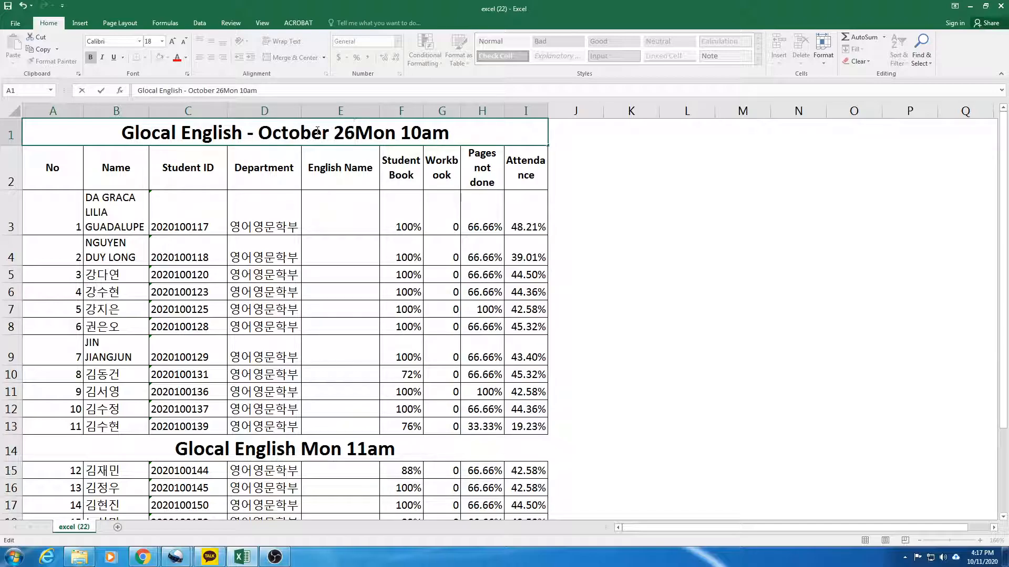
type(" -")
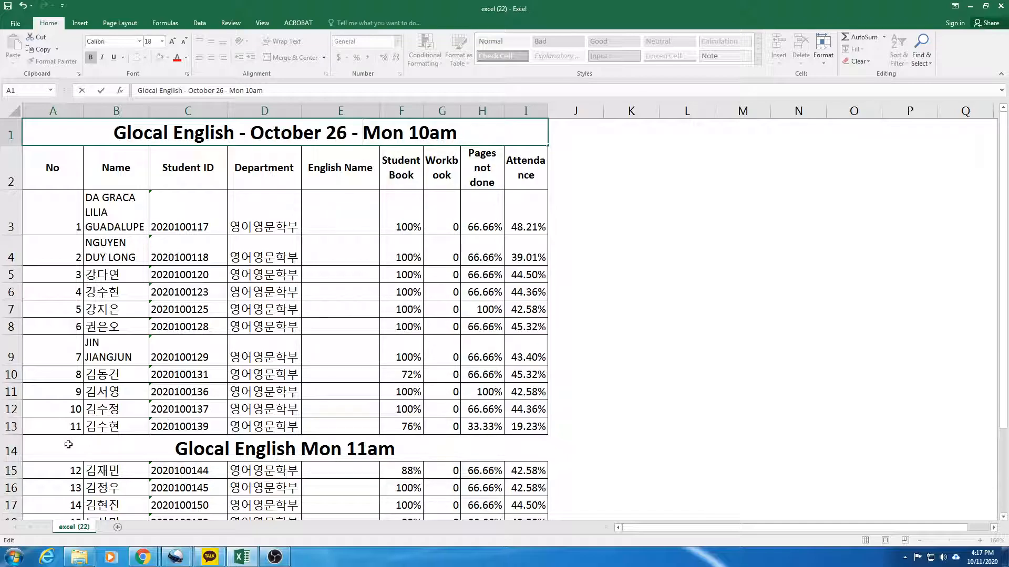
Step: Change the title in A14 to "Glocal English - October 26 - Mon 11am"
double_click(300, 449)
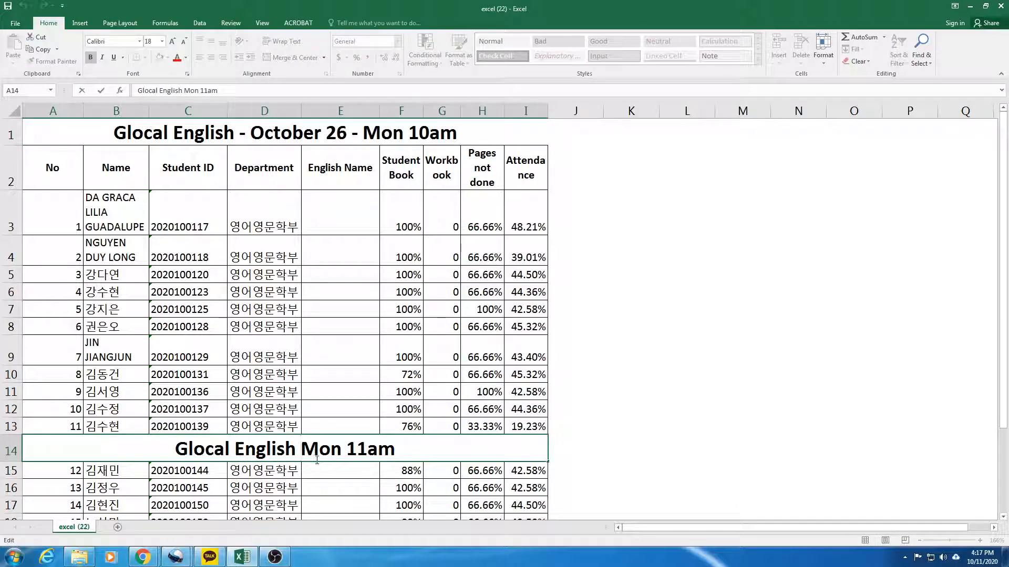
type("- Oct")
type("ober ")
type("26")
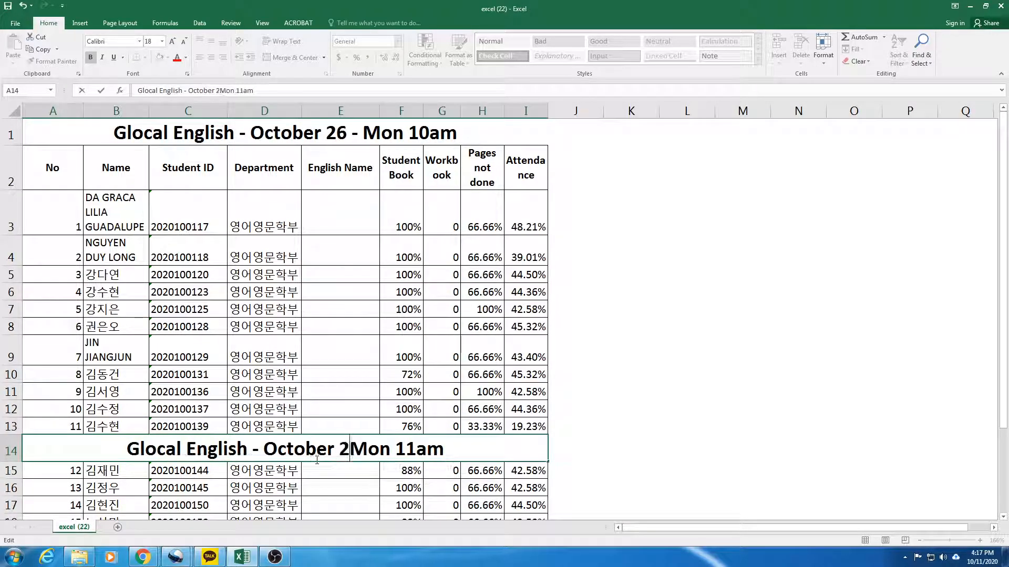
type(" -")
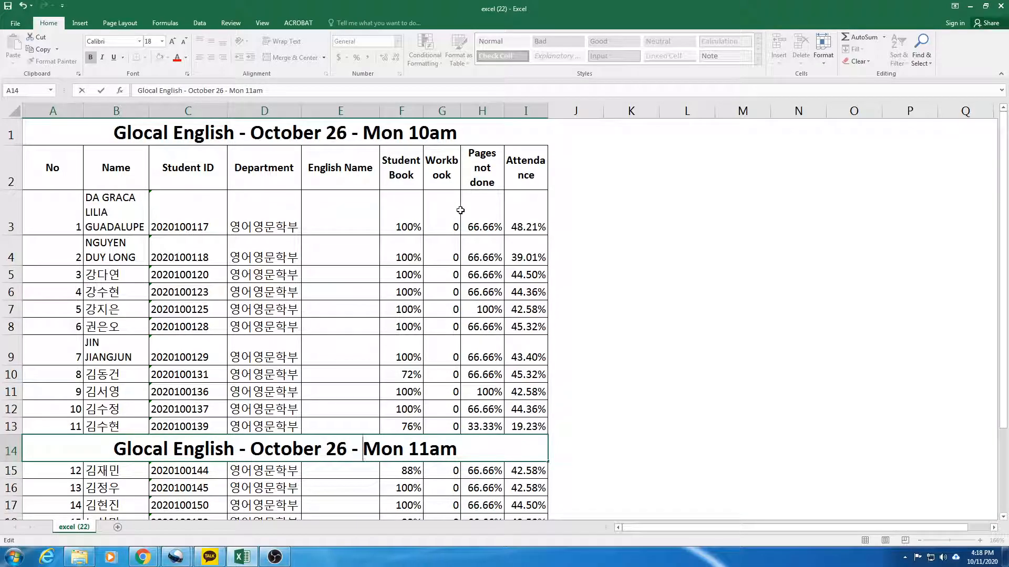
left_click(393, 234)
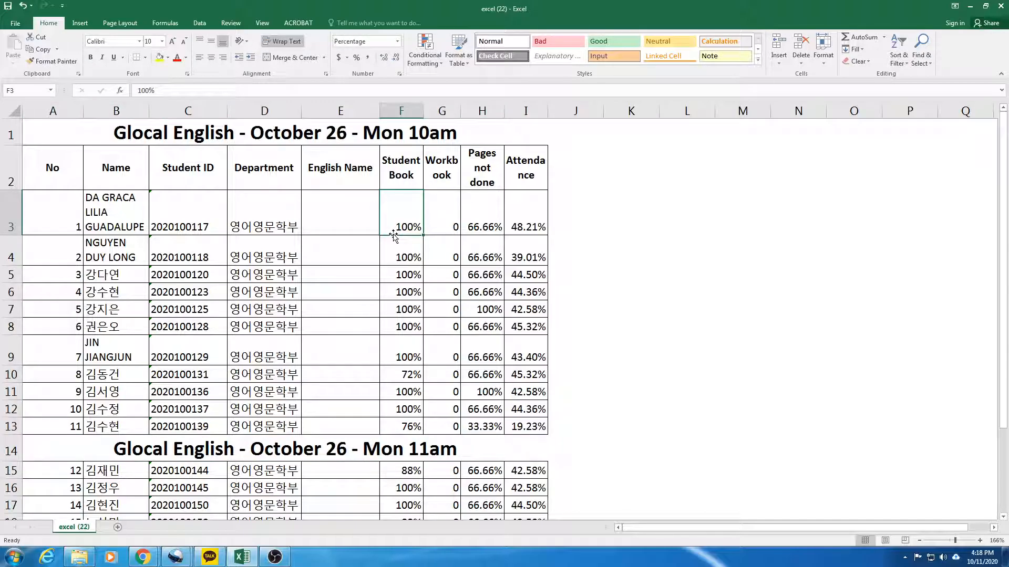
scroll(393, 234, "down", 5)
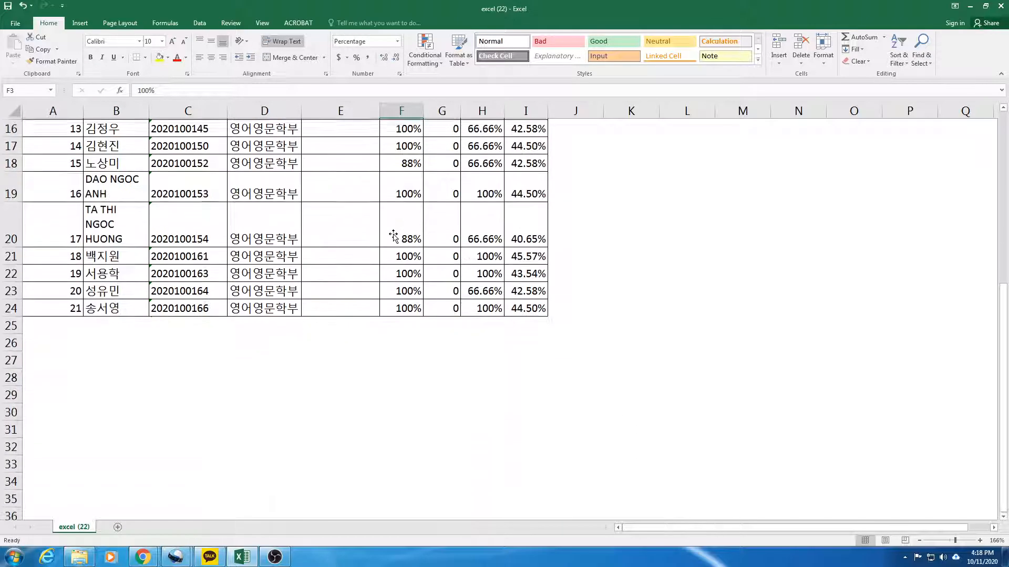
scroll(393, 233, "up", 4)
scroll(393, 234, "up", 1)
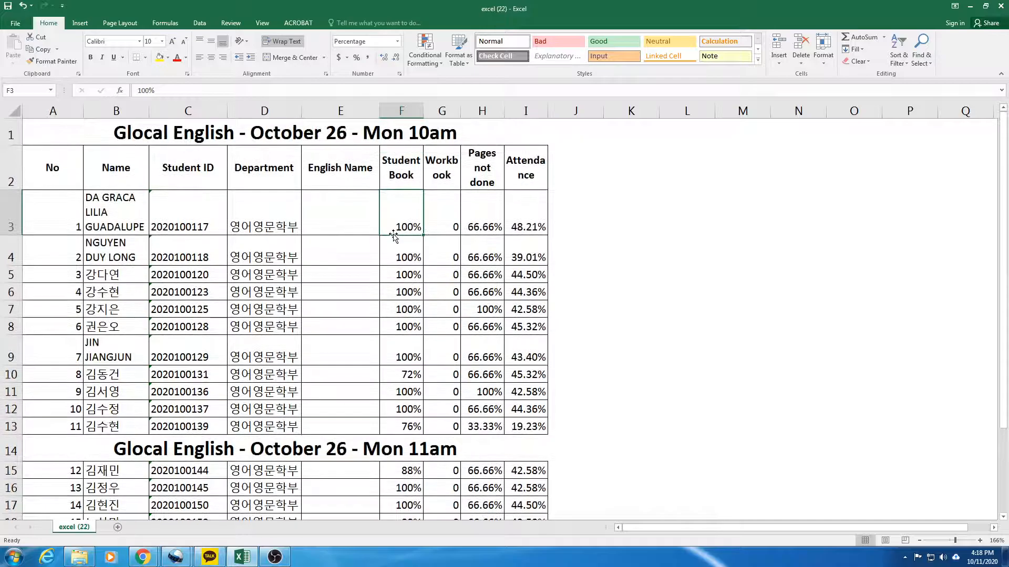
scroll(393, 234, "down", 2)
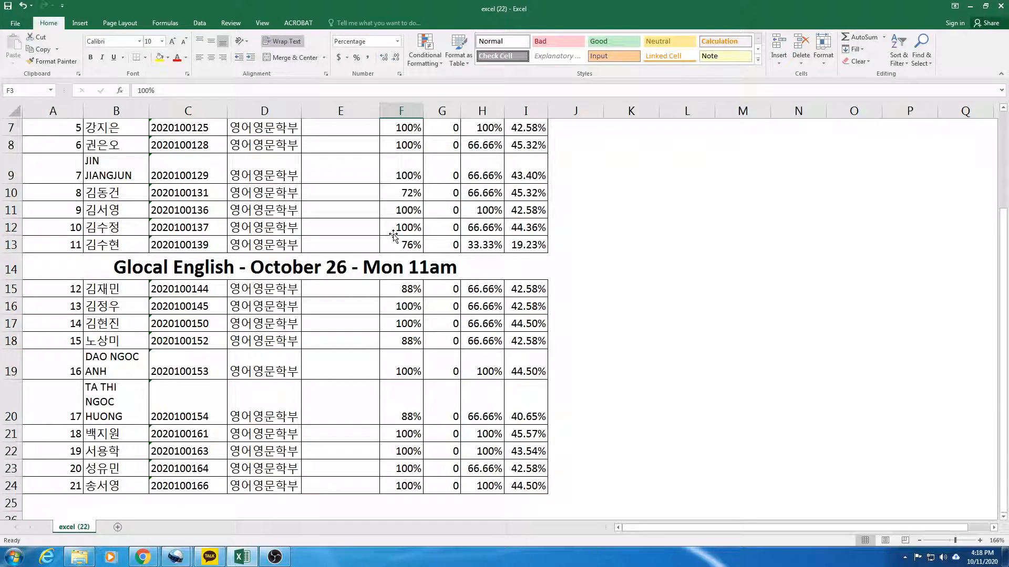
scroll(393, 233, "up", 2)
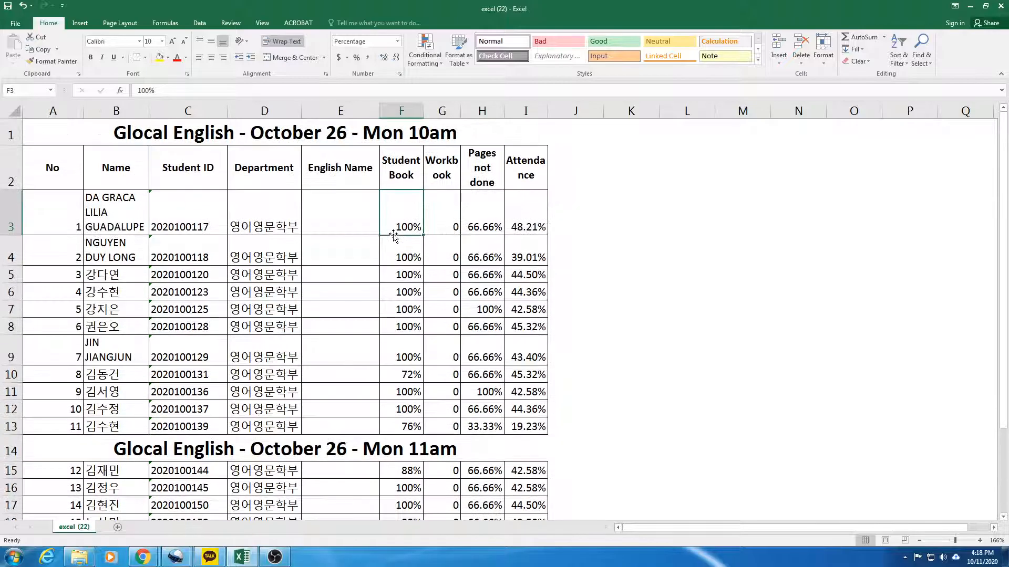
scroll(393, 234, "down", 1)
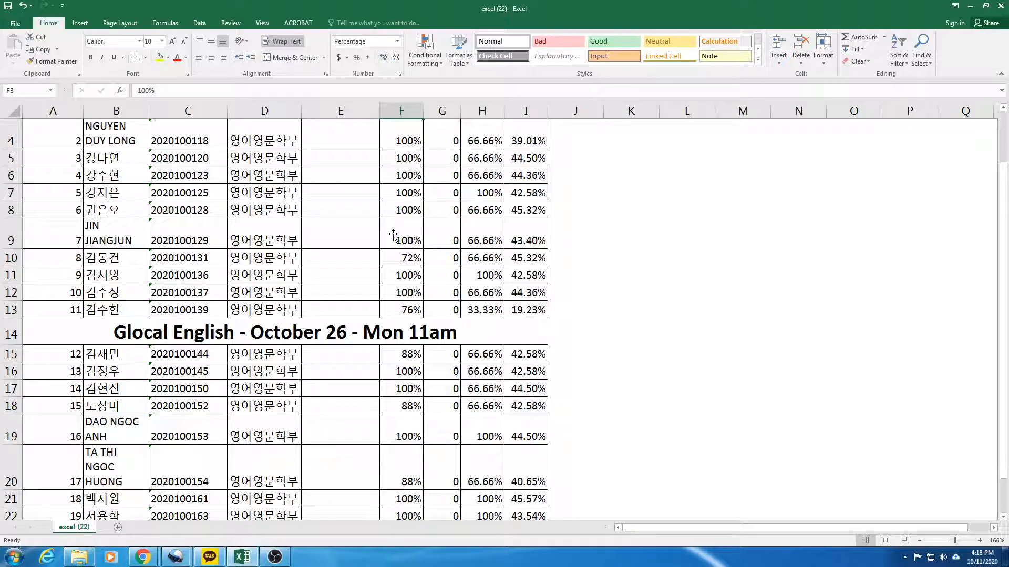
scroll(393, 234, "up", 1)
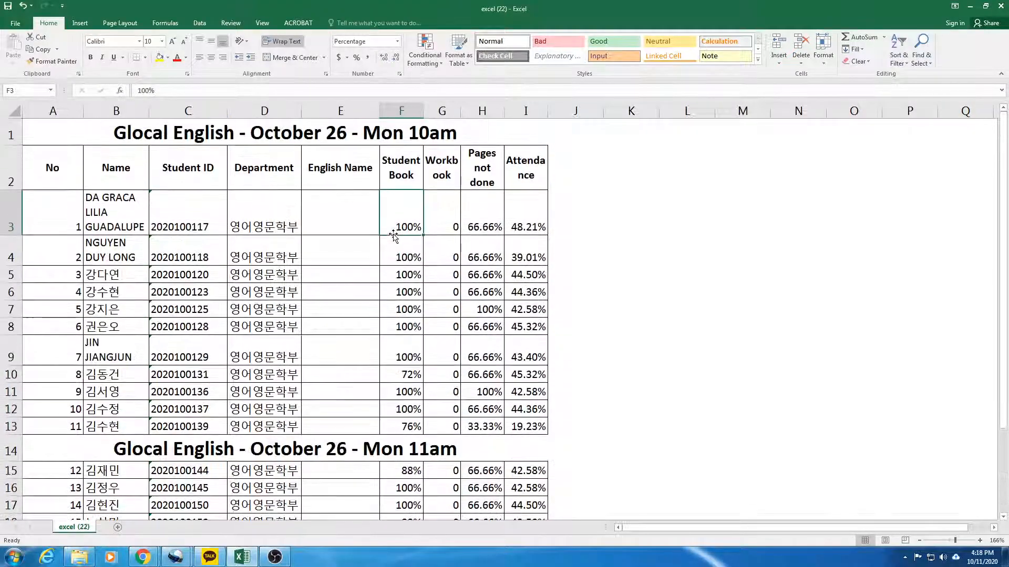
Step: Apply a thick outside border around the whole class record, cells A1 to I24
left_click(58, 133)
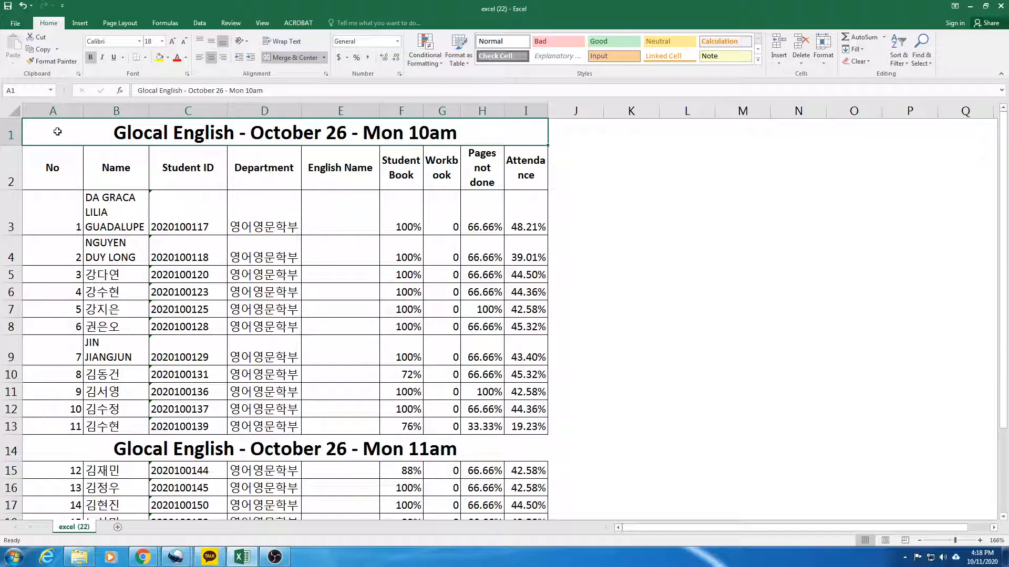
left_click_drag(59, 131, 115, 483)
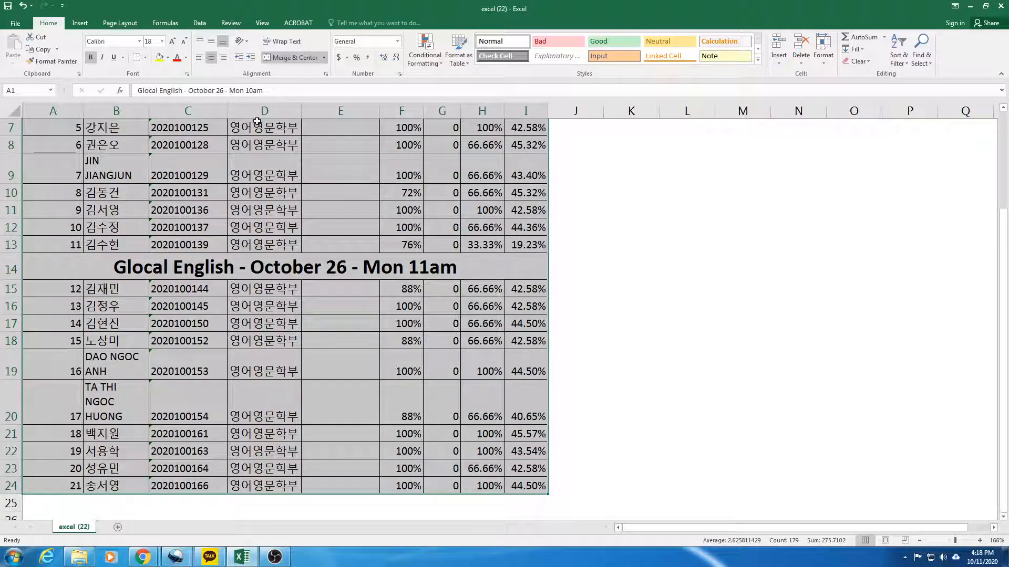
left_click(146, 61)
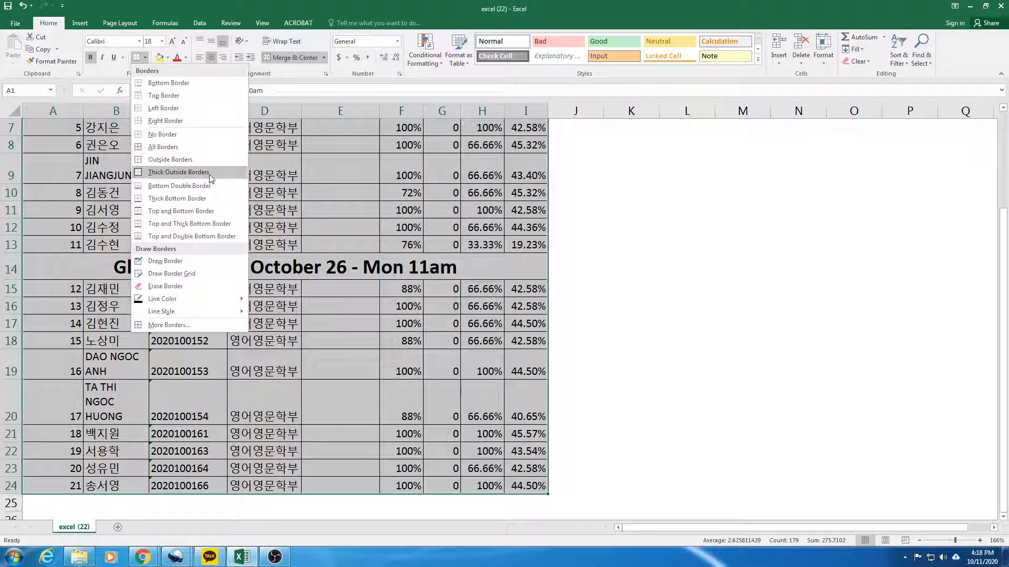
left_click(209, 175)
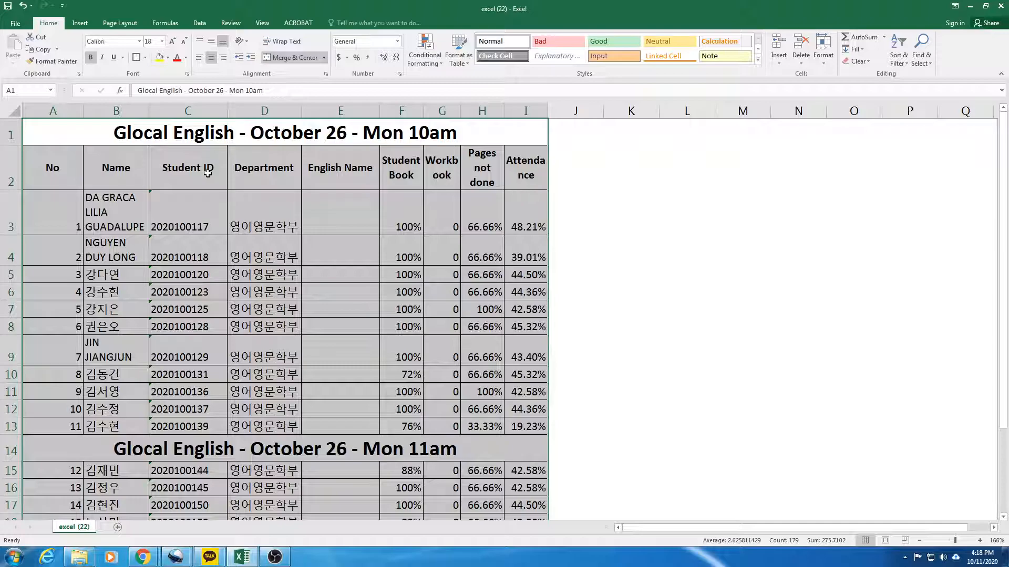
Step: Apply thick outside borders to the title in A1, the 10am block A2 to I13, and the 11am student rows A15 to I24
left_click(52, 135)
left_click_drag(49, 163, 537, 424)
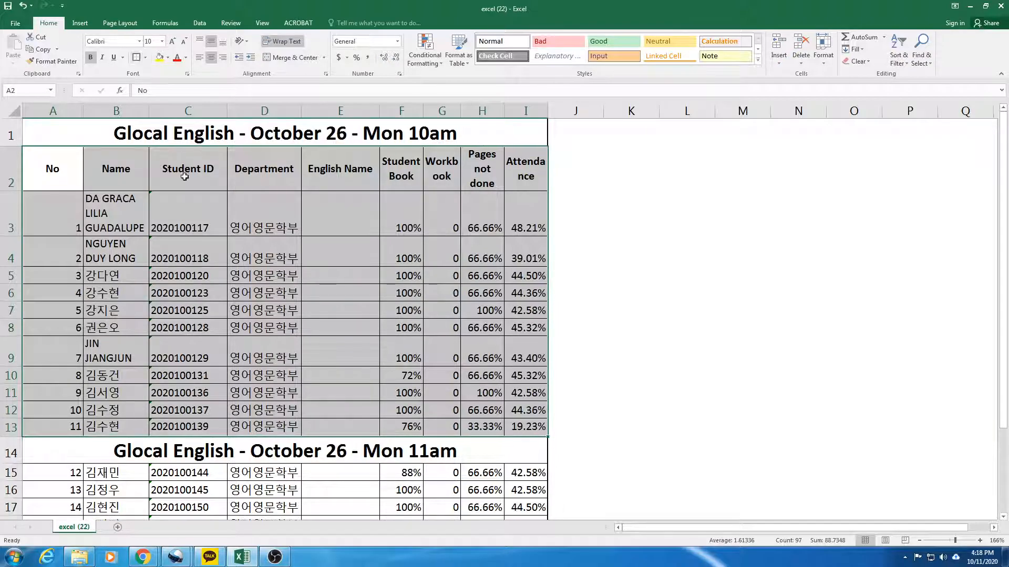
scroll(133, 249, "down", 3)
left_click_drag(26, 225, 540, 425)
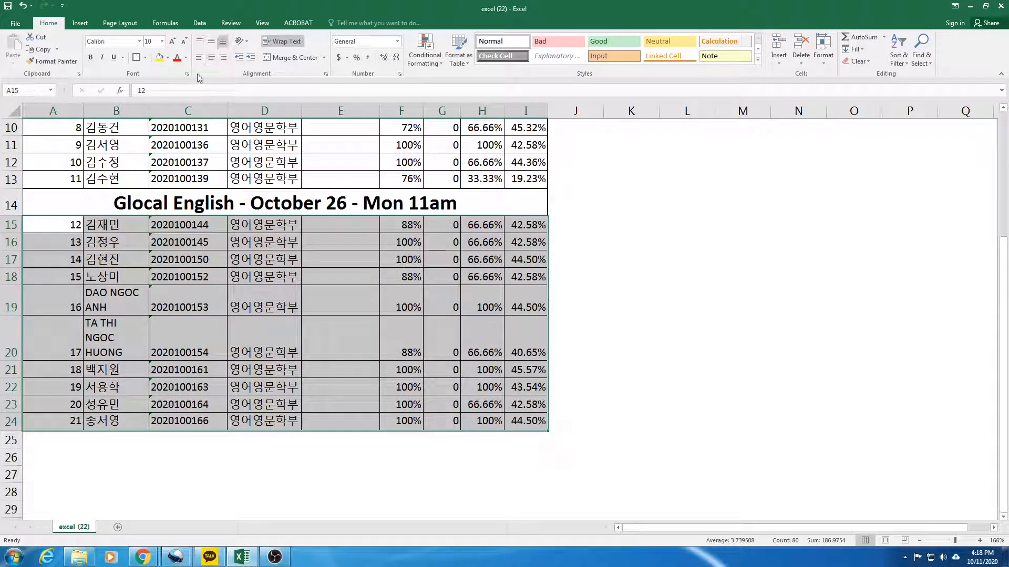
left_click(135, 58)
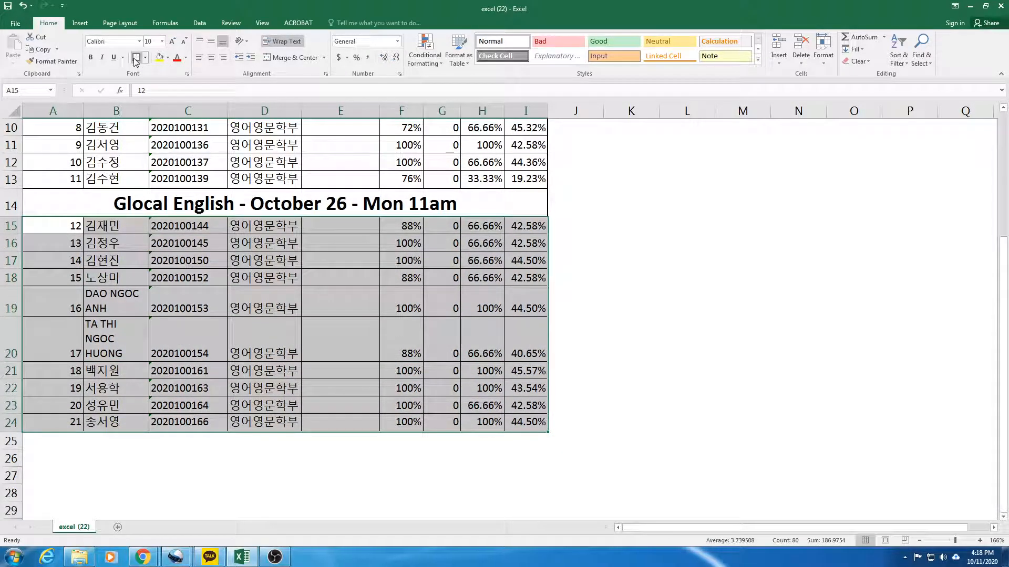
left_click(561, 256)
scroll(651, 262, "up", 3)
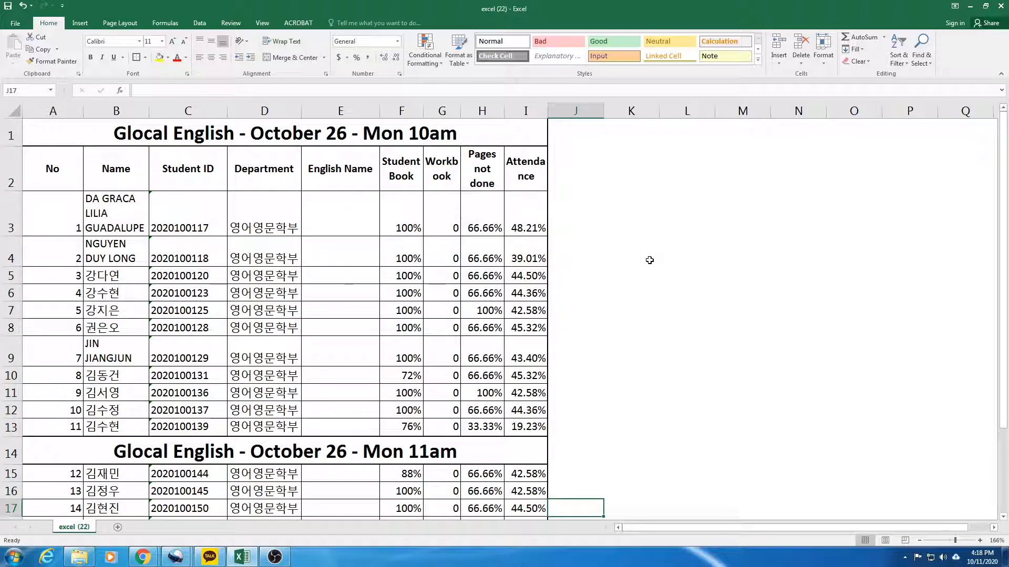
Step: Fill both class title rows, A1 and A14, with the same gray background color
left_click(39, 130)
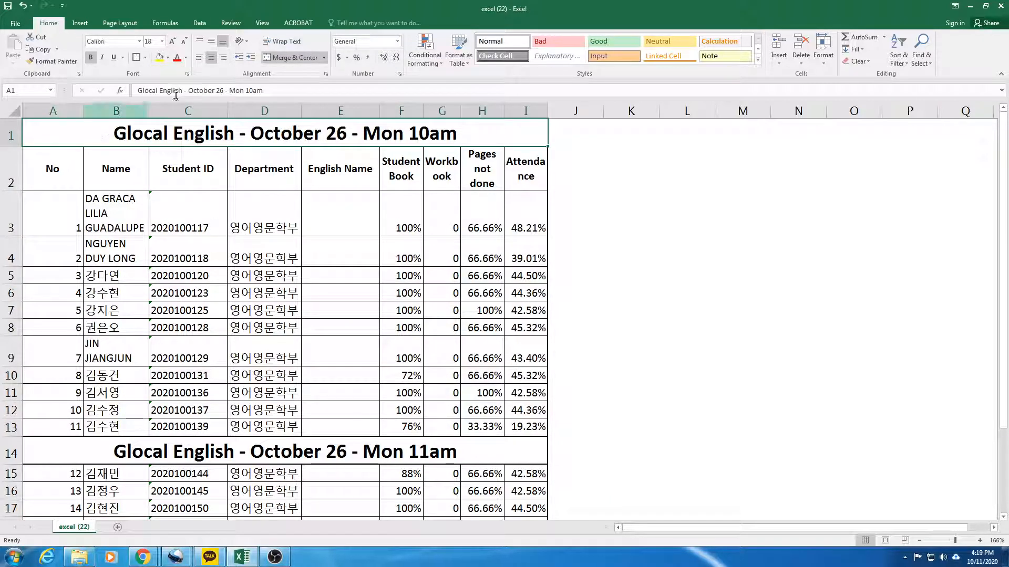
left_click(167, 58)
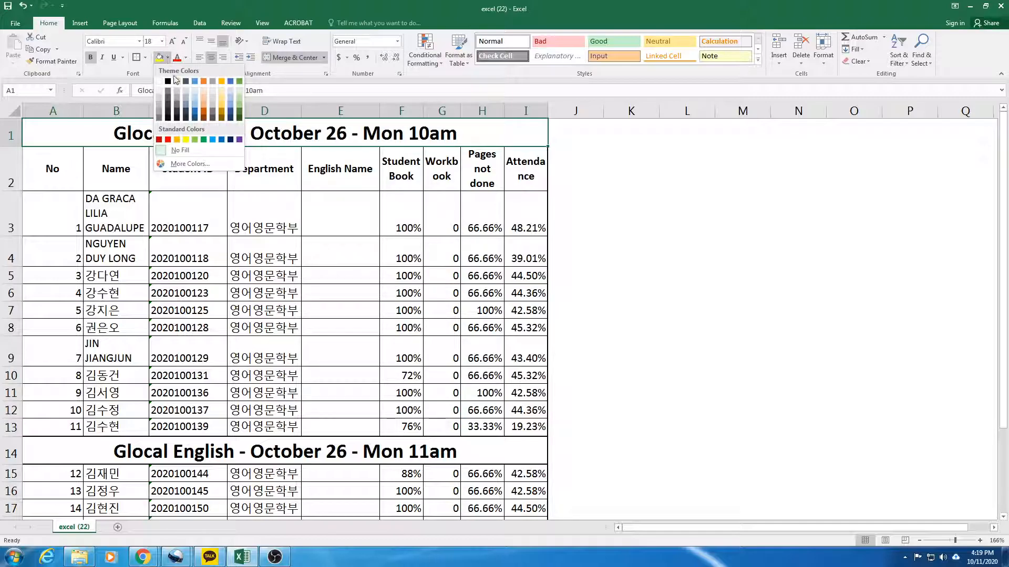
left_click(159, 112)
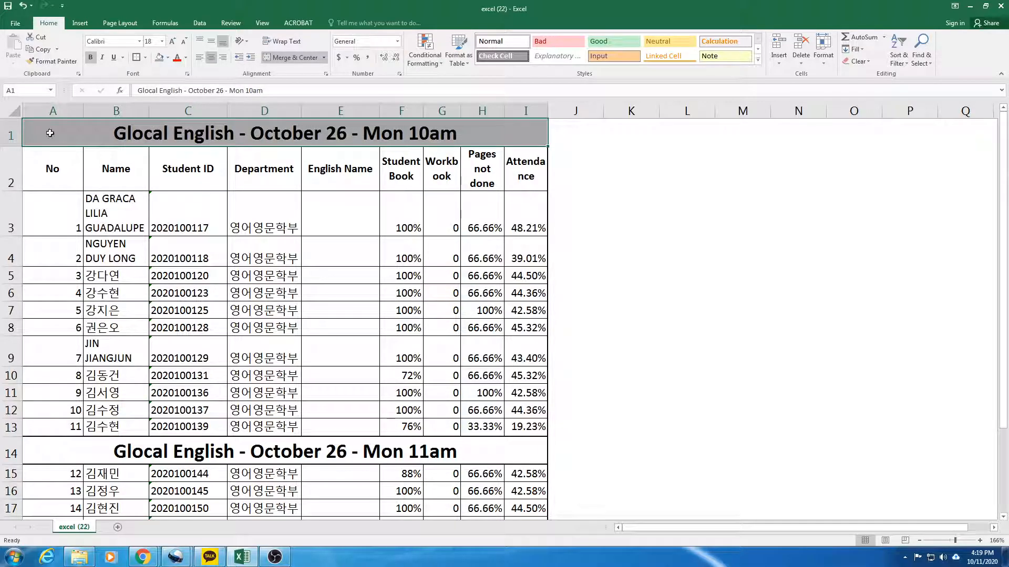
left_click(51, 451)
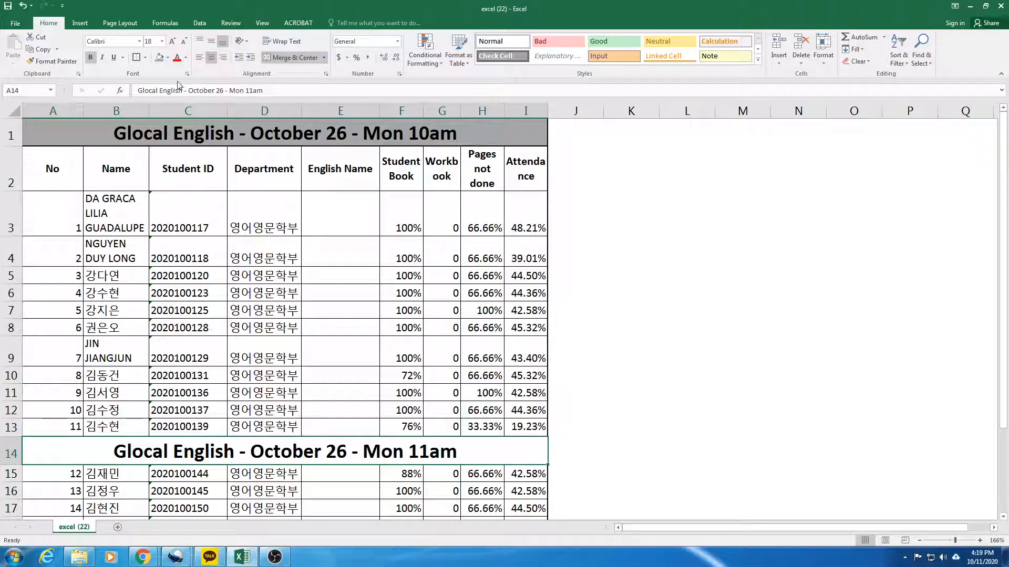
left_click(160, 58)
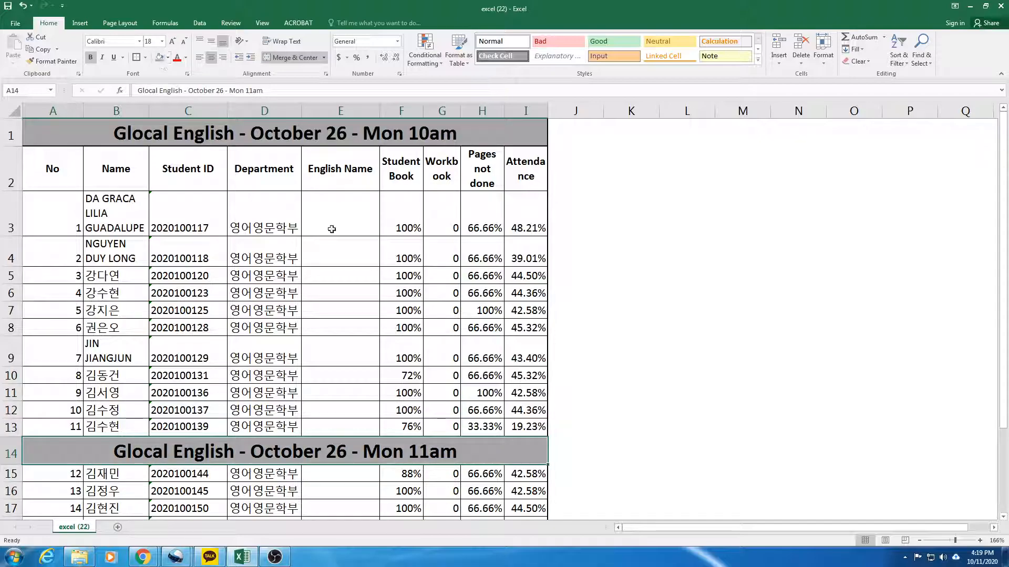
left_click(614, 296)
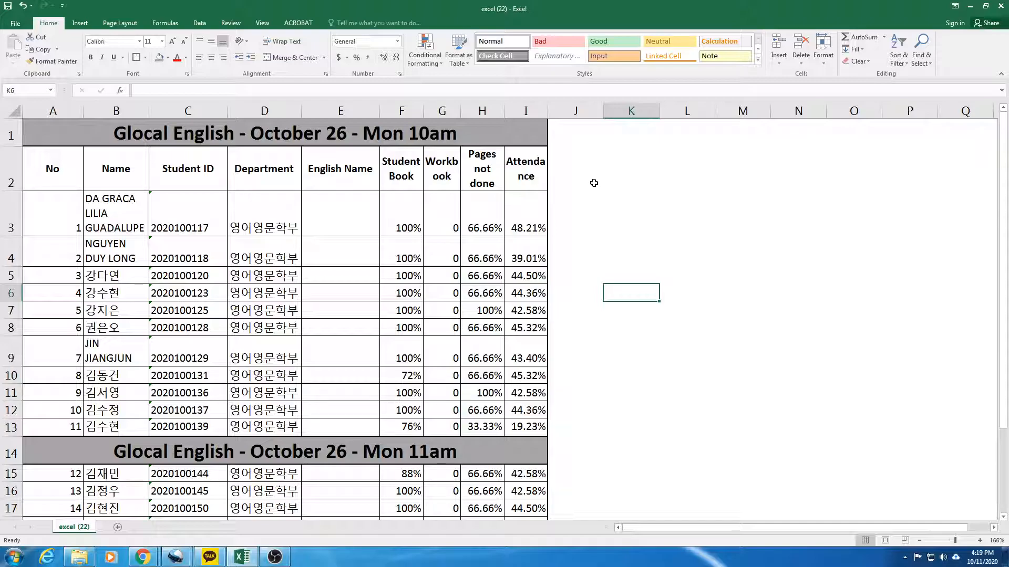
Step: Clear the values under Student Book, Workbook, Pages not done and Attendance for both groups, cells F3 to I13 and F15 to I24
left_click_drag(412, 227, 530, 421)
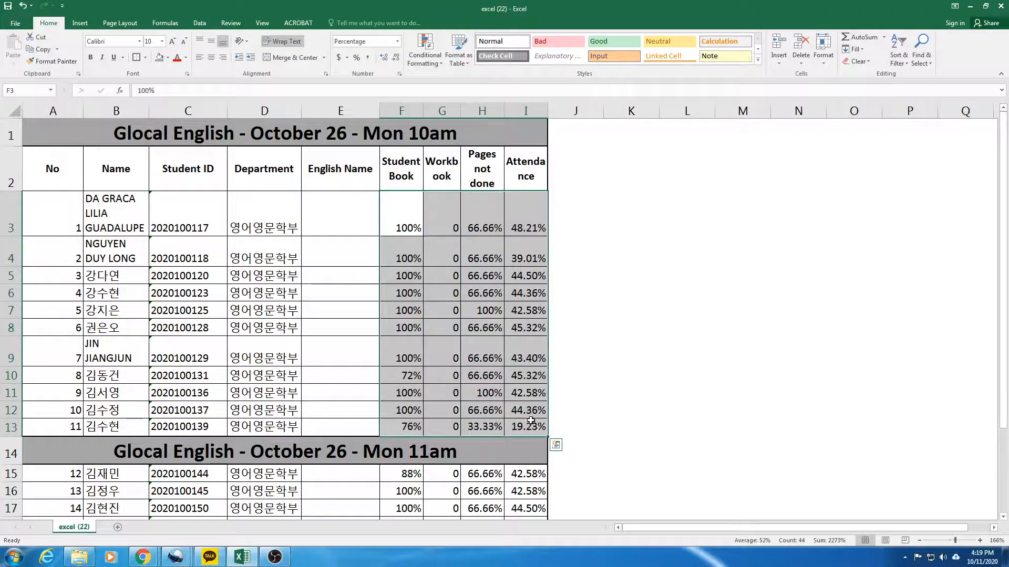
key("Delete")
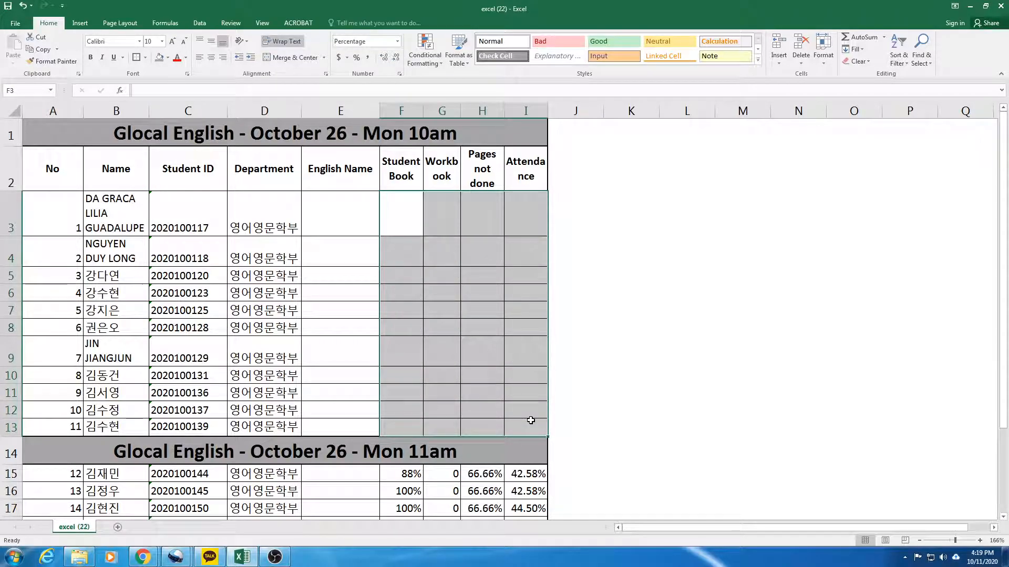
scroll(489, 365, "down", 5)
scroll(473, 340, "up", 2)
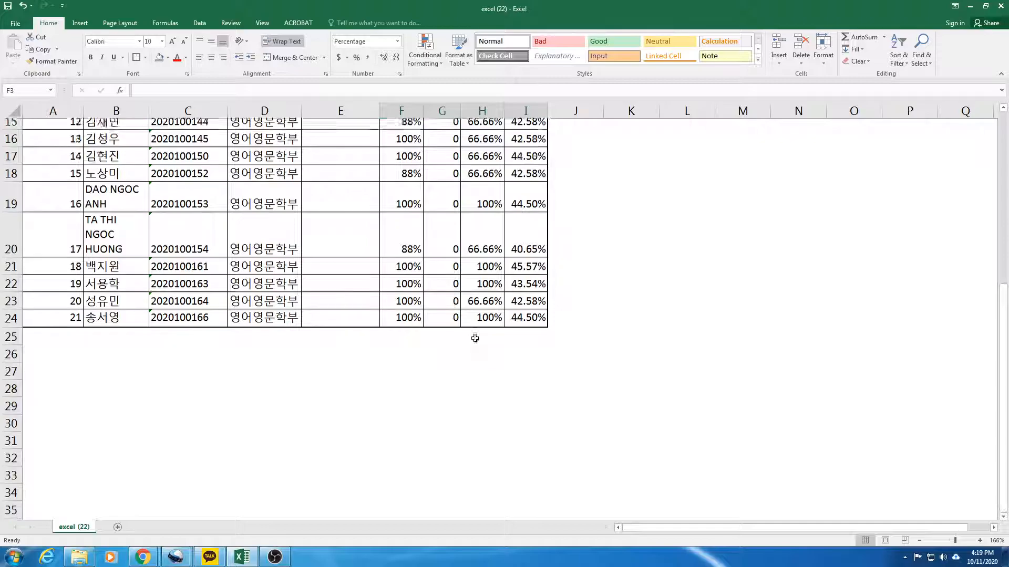
left_click_drag(400, 227, 547, 418)
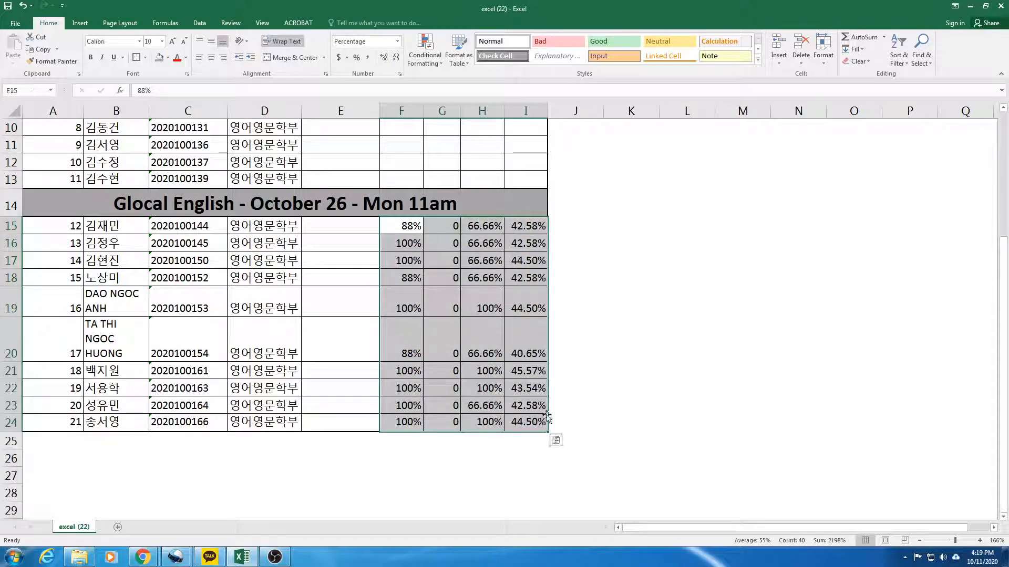
key("Delete")
scroll(547, 418, "up", 3)
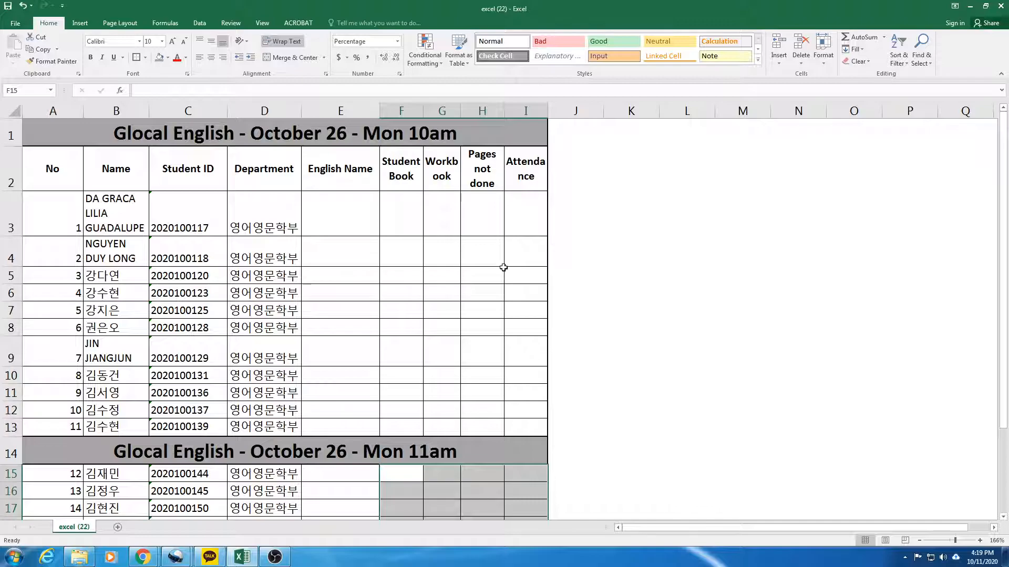
Step: Look over both class groups, examining the emptied record columns and the English Name column
scroll(451, 265, "down", 3)
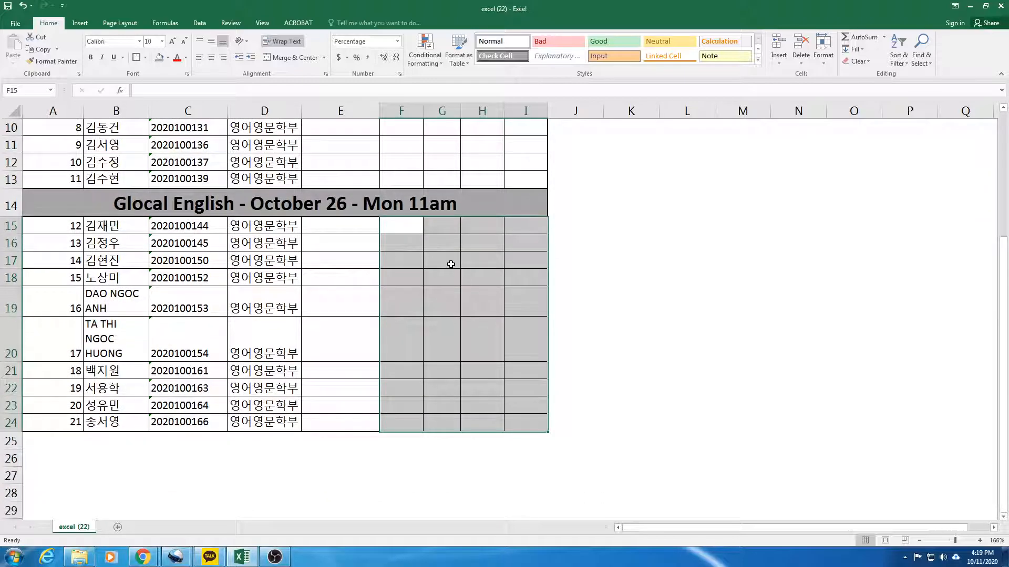
scroll(451, 264, "up", 3)
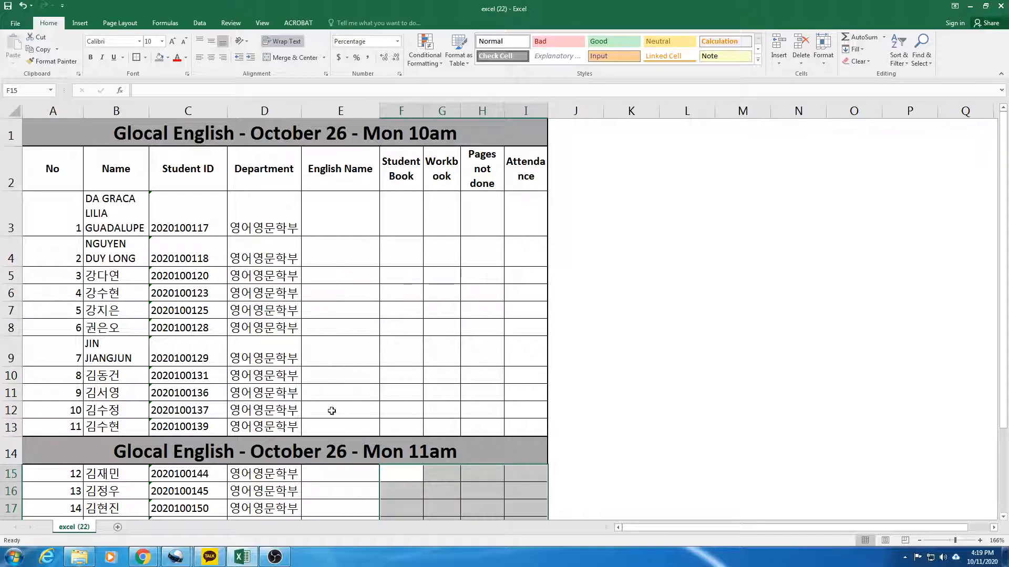
scroll(331, 411, "down", 4)
scroll(340, 394, "up", 2)
scroll(339, 421, "down", 4)
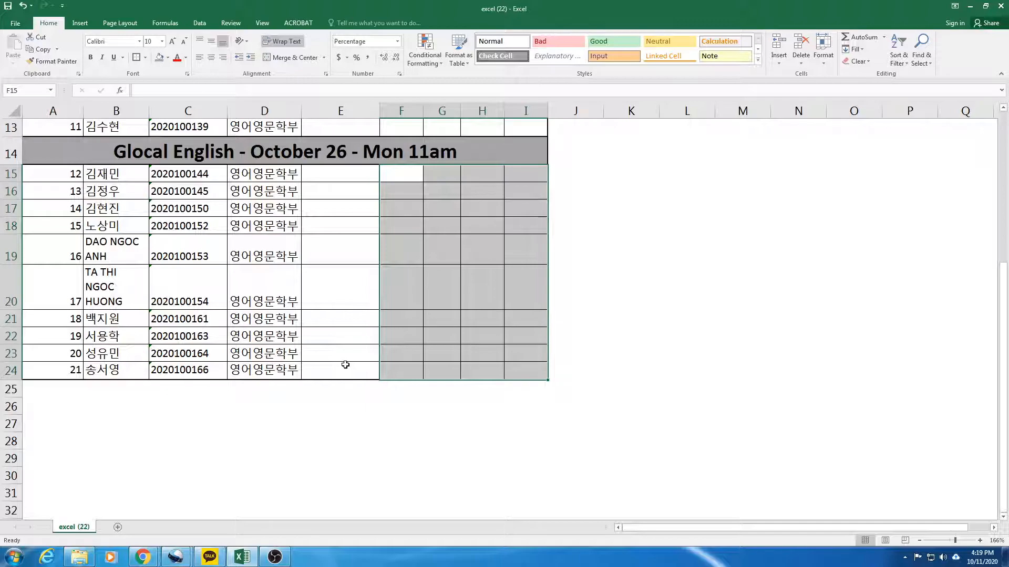
scroll(345, 365, "up", 4)
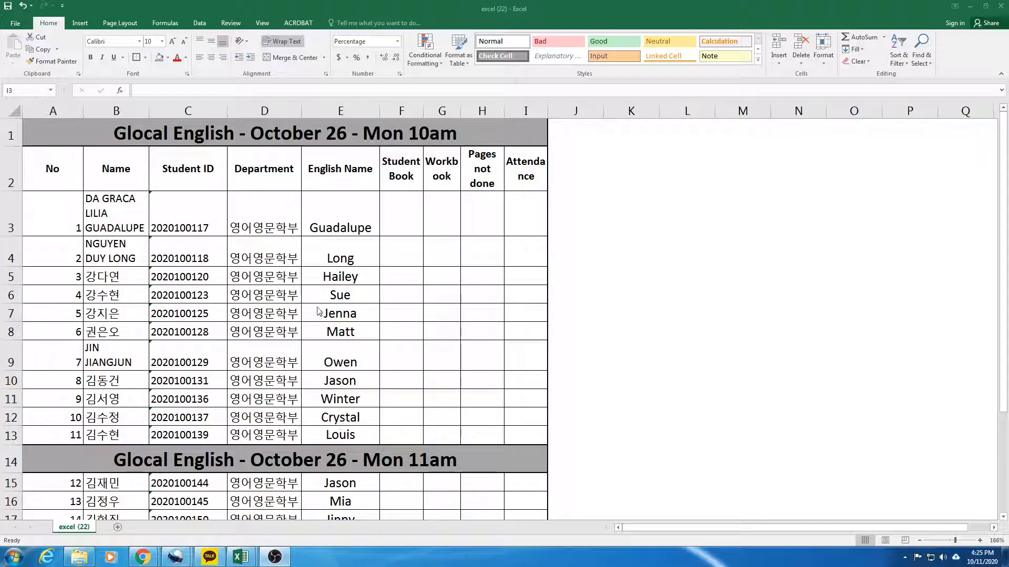
scroll(331, 289, "down", 4)
scroll(328, 292, "up", 3)
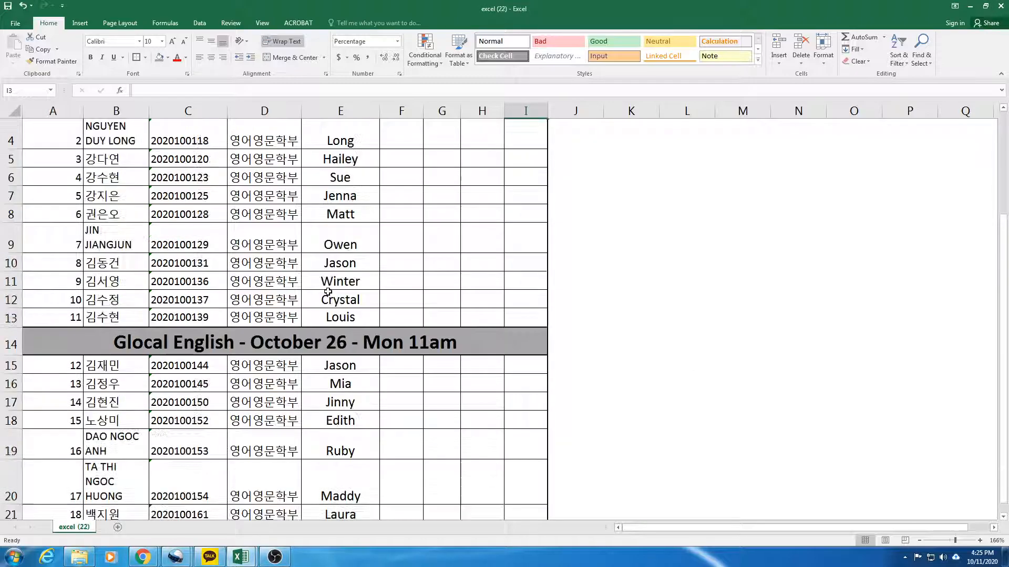
scroll(328, 292, "up", 1)
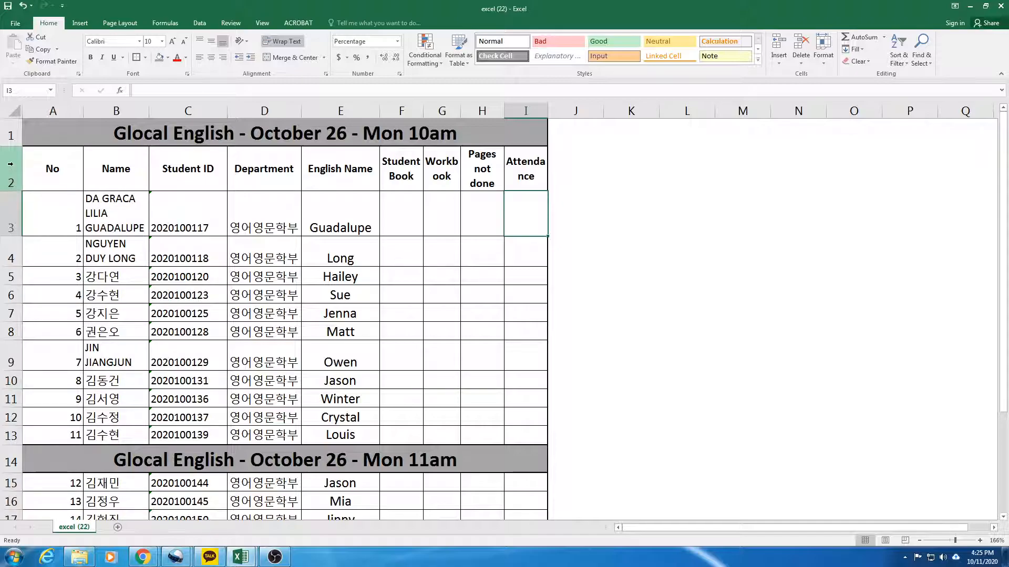
Step: Copy the header row 2 and insert it above the first 11am student, directly below the title in row 14
right_click(11, 164)
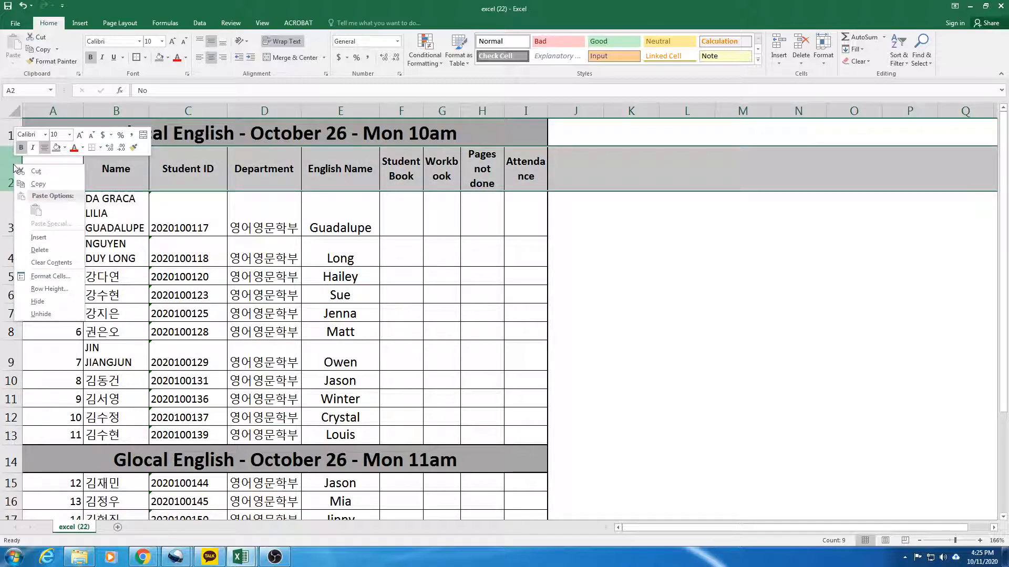
left_click(38, 183)
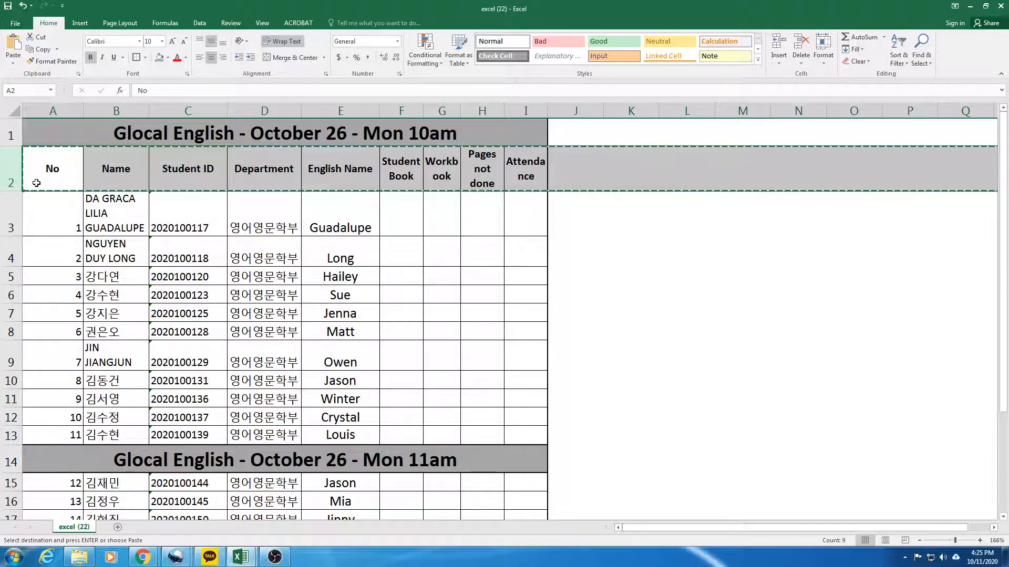
scroll(36, 183, "down", 4)
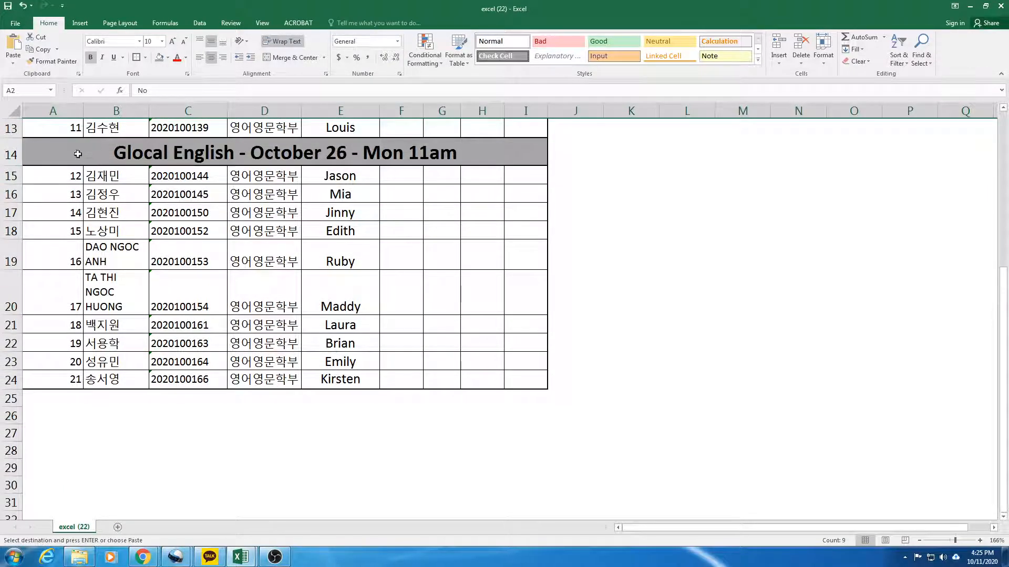
right_click(8, 176)
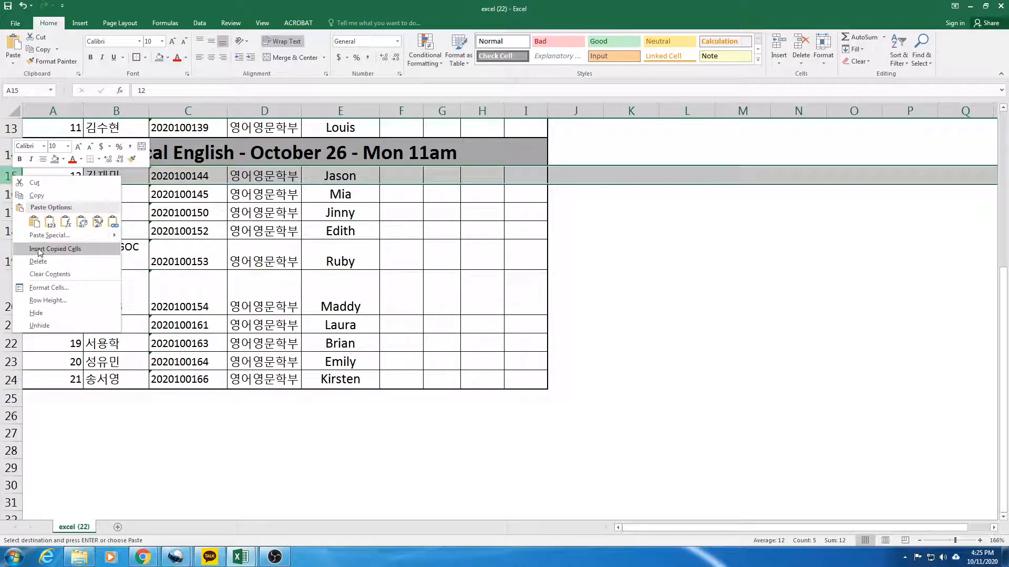
left_click(97, 250)
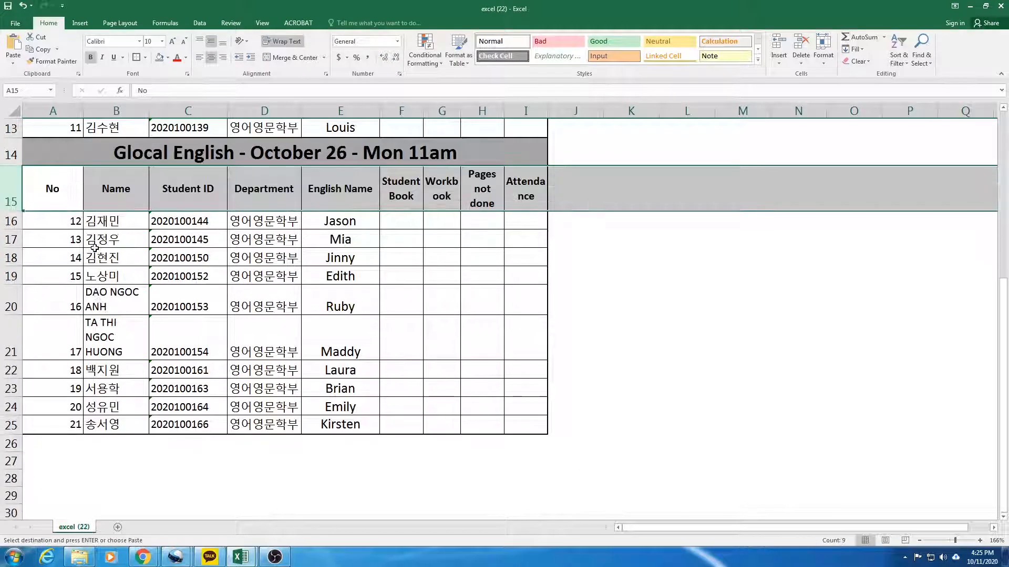
left_click(603, 309)
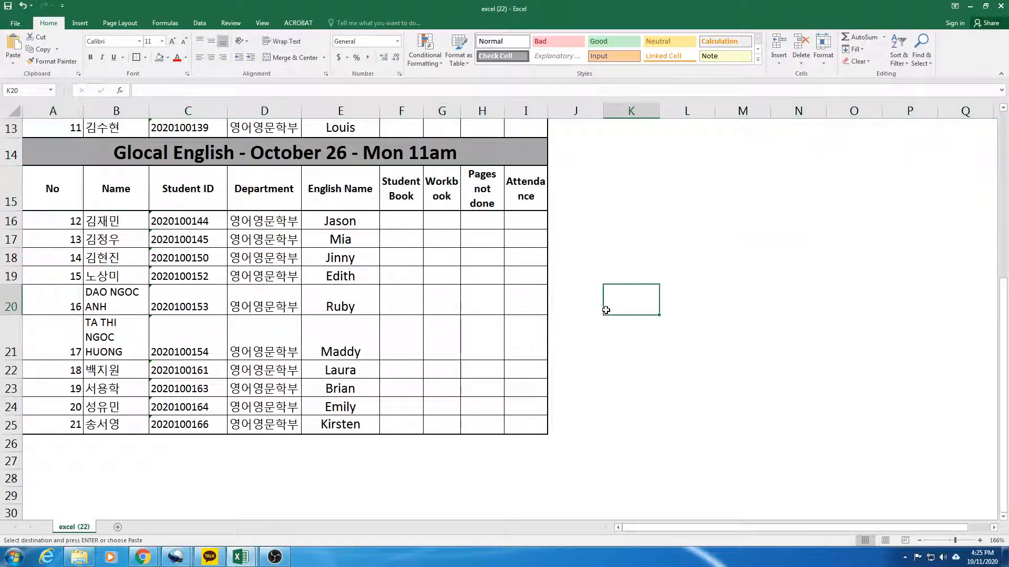
scroll(604, 310, "up", 3)
scroll(604, 309, "up", 1)
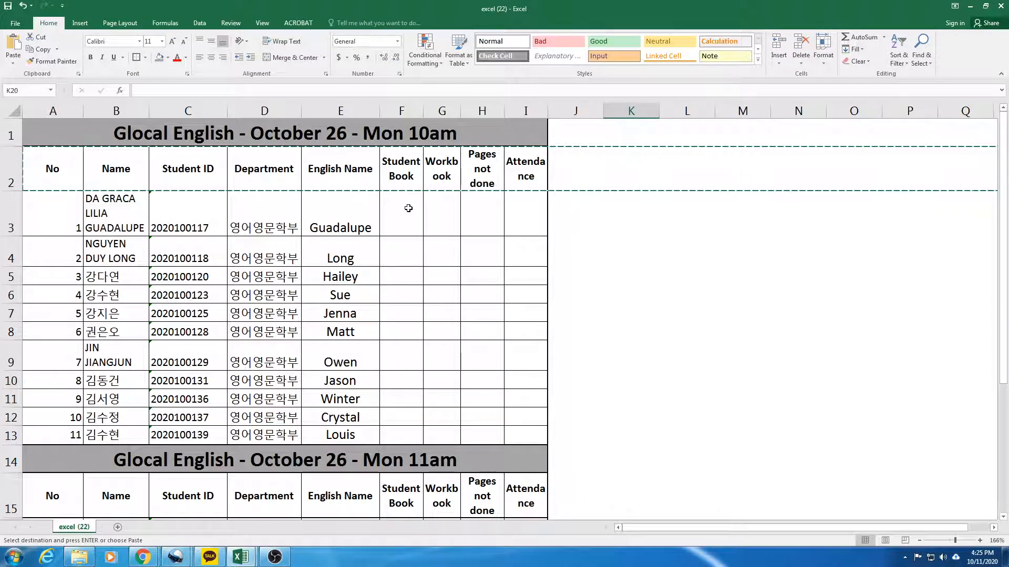
key("Escape")
scroll(408, 208, "down", 4)
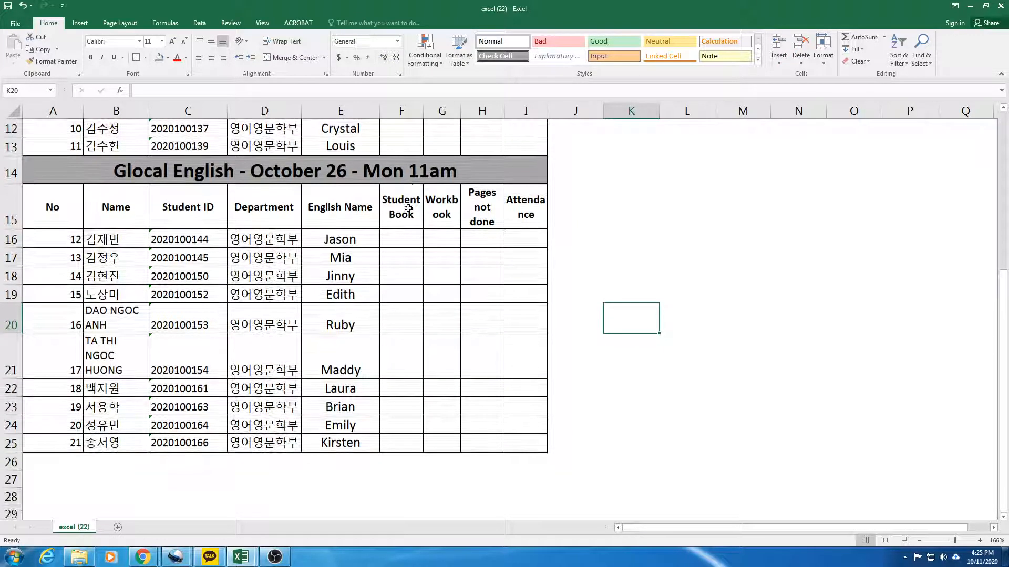
scroll(408, 208, "up", 4)
Step: Widen the Workbook column G and the Attendance column I so each heading fits on one line
left_click(400, 214)
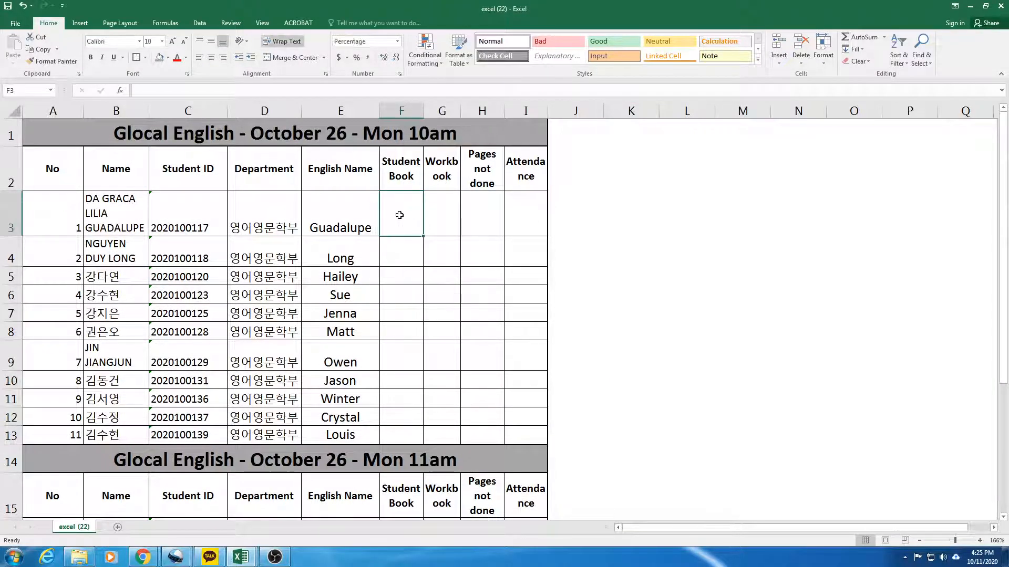
left_click(449, 111)
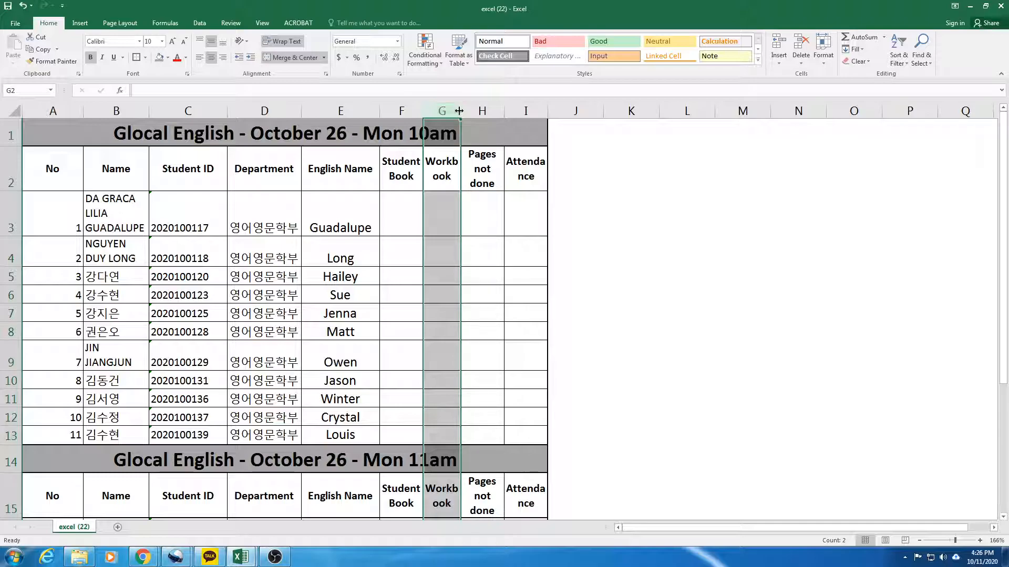
left_click_drag(459, 111, 493, 111)
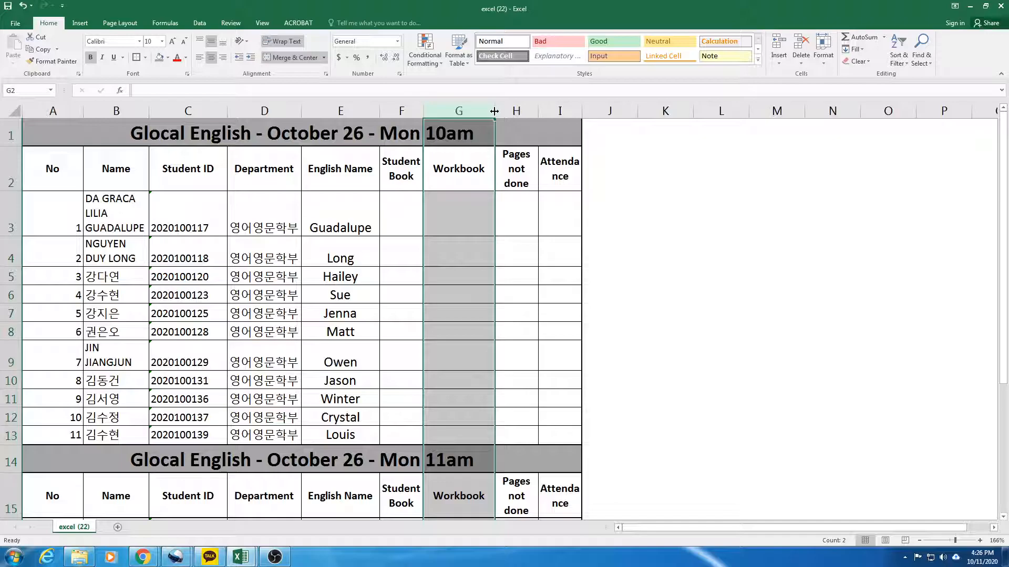
left_click_drag(422, 112, 423, 112)
left_click_drag(494, 112, 484, 112)
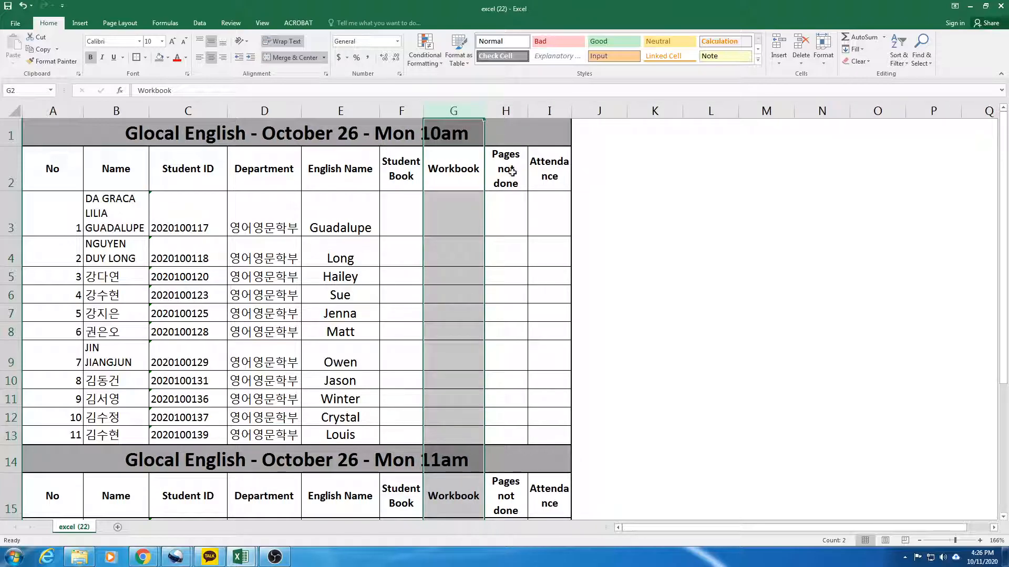
left_click(549, 111)
left_click_drag(572, 111, 590, 109)
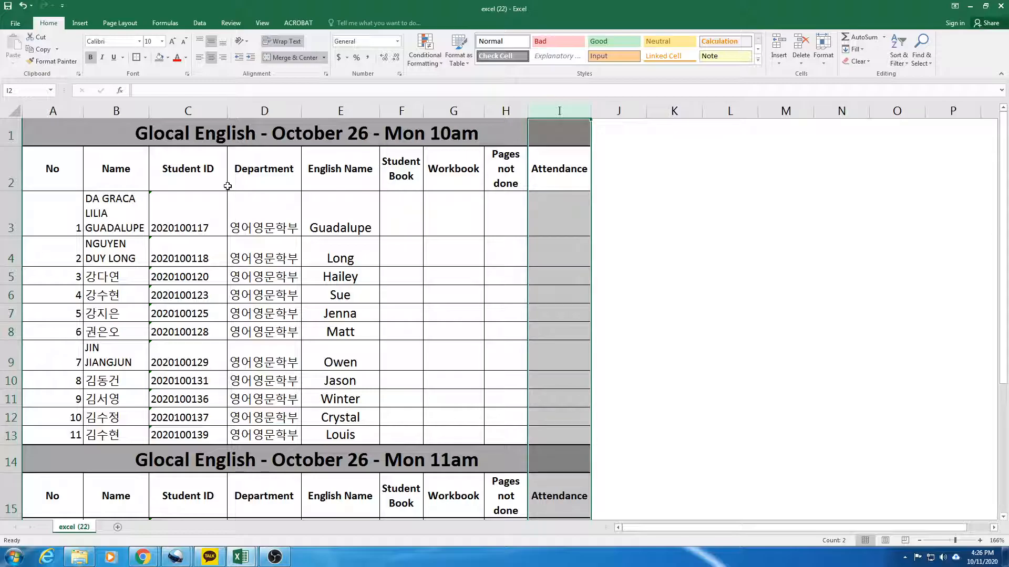
scroll(236, 326, "down", 4)
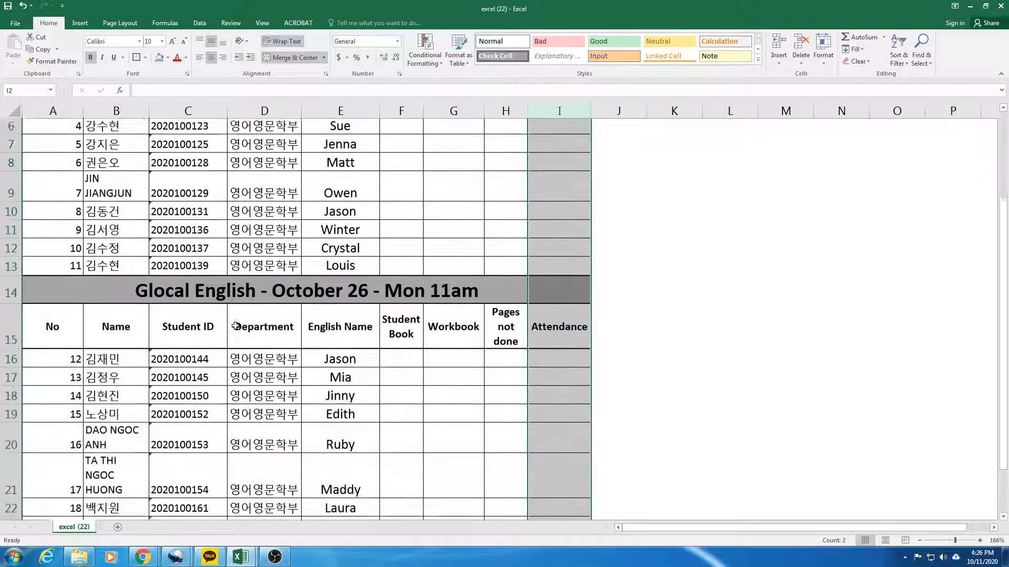
Step: Check the finished sheet, from the Mon 10am title and headers down through the 11am student rows
scroll(235, 326, "down", 1)
scroll(235, 326, "up", 3)
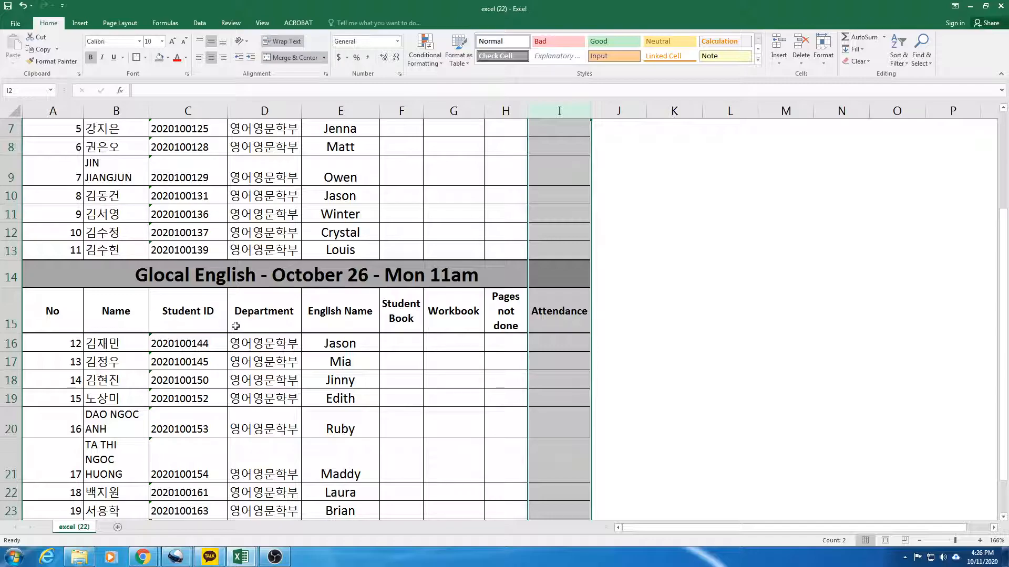
scroll(235, 325, "up", 1)
scroll(235, 326, "down", 4)
scroll(236, 325, "up", 5)
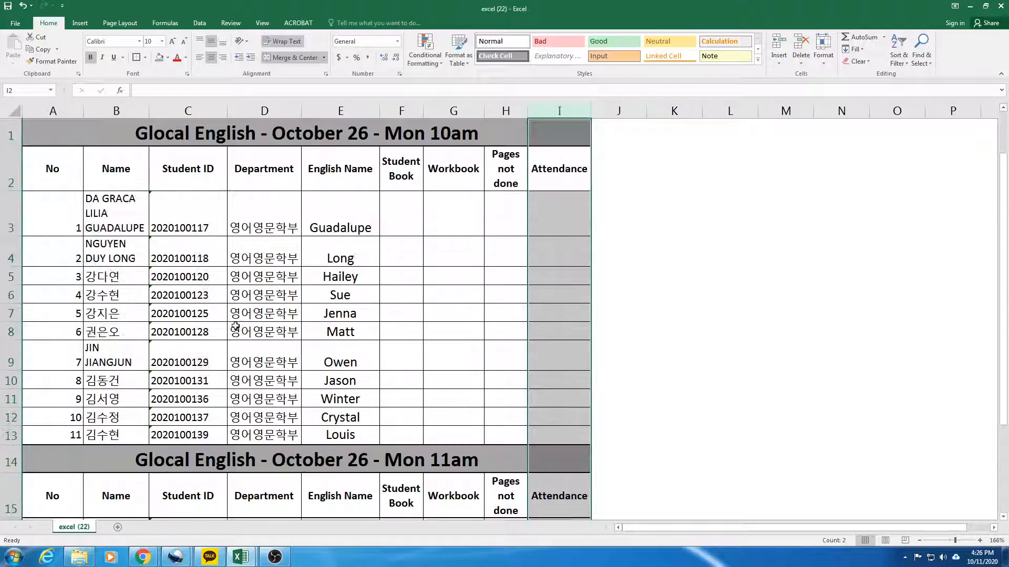
left_click(61, 171)
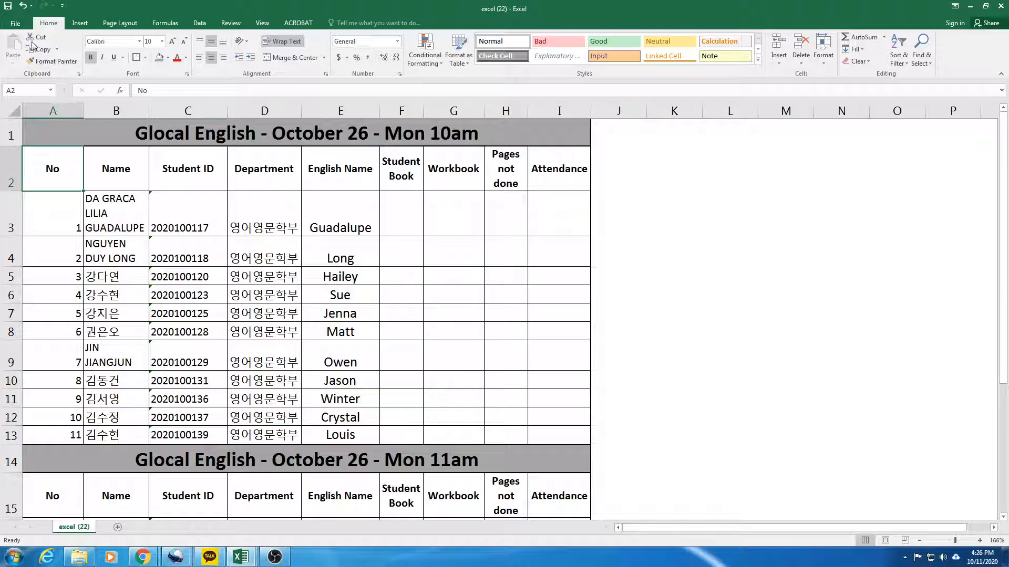
Step: Start saving a copy of the workbook in the folder SC3 - Mon 2-3 - English Lit under 2020 2nd Semester
left_click(14, 25)
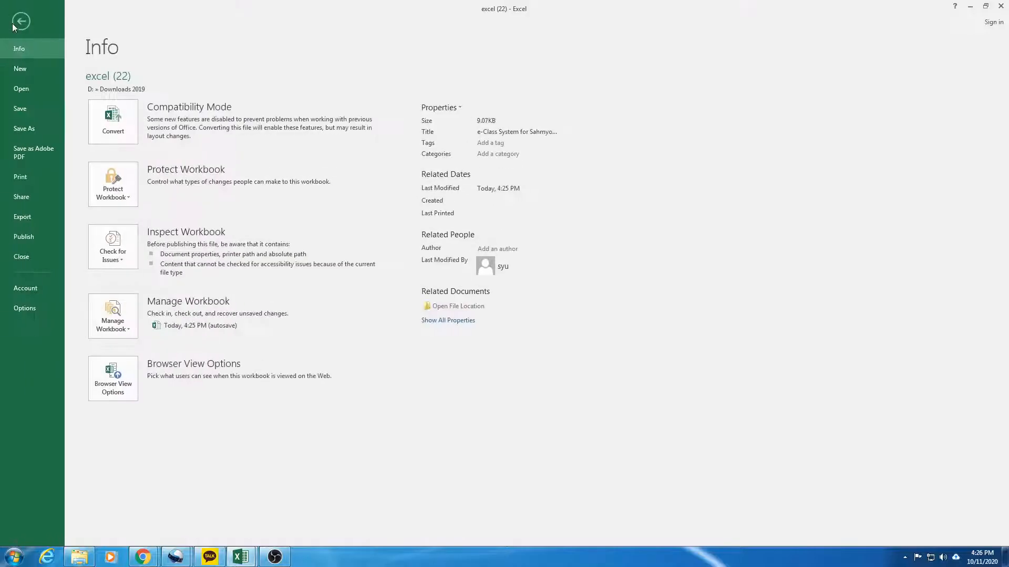
left_click(24, 129)
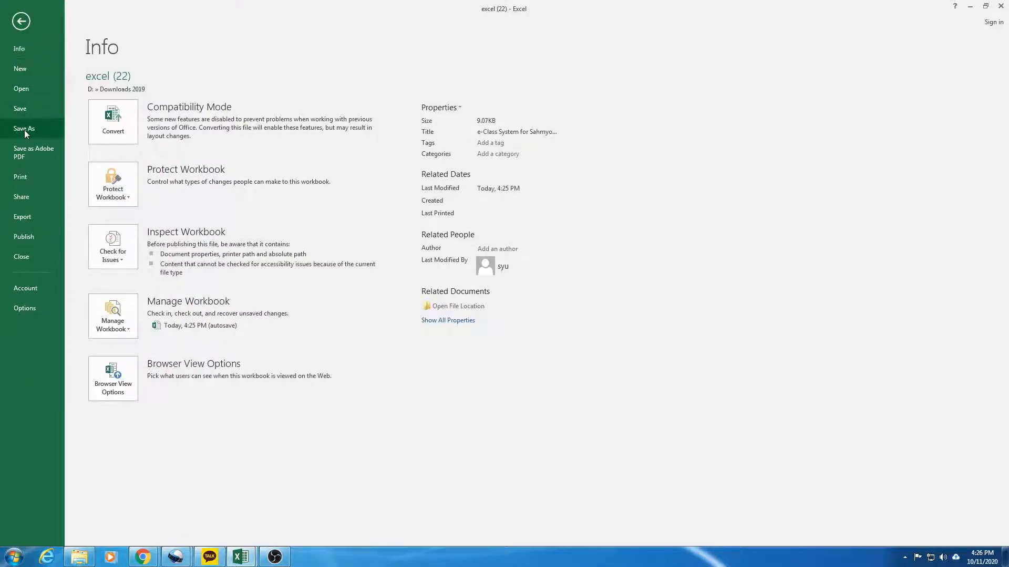
left_click(101, 162)
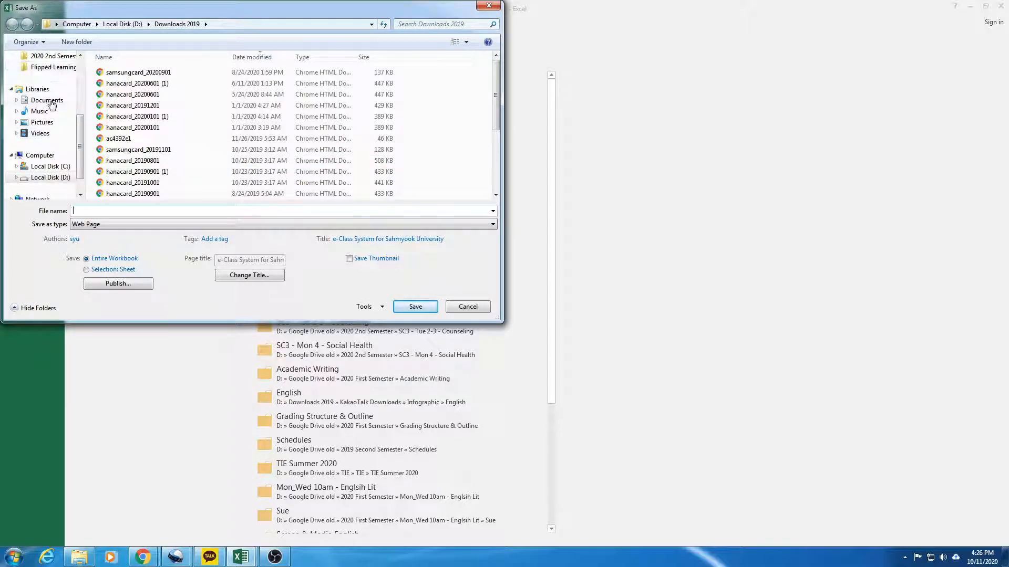
left_click(57, 58)
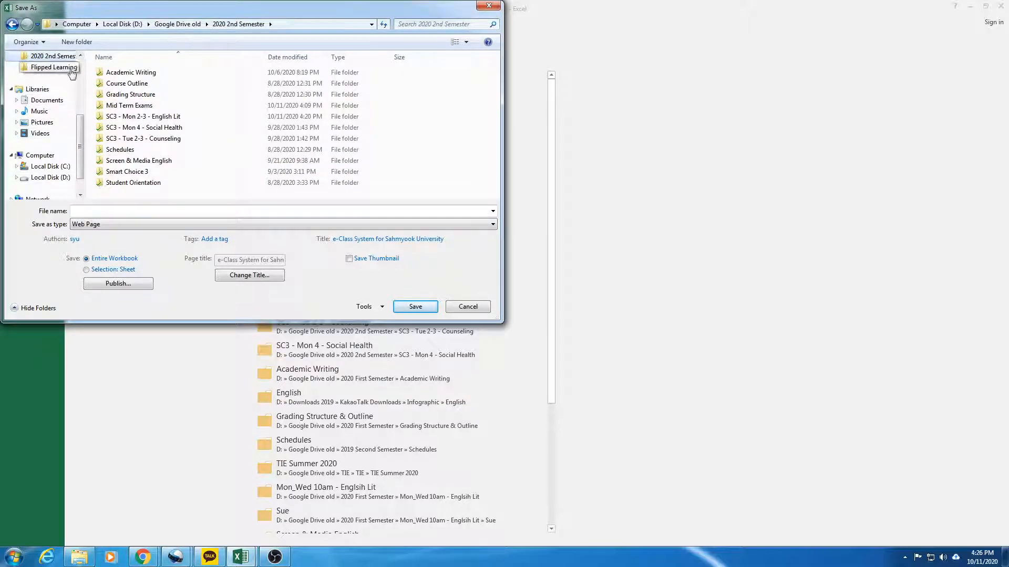
double_click(135, 117)
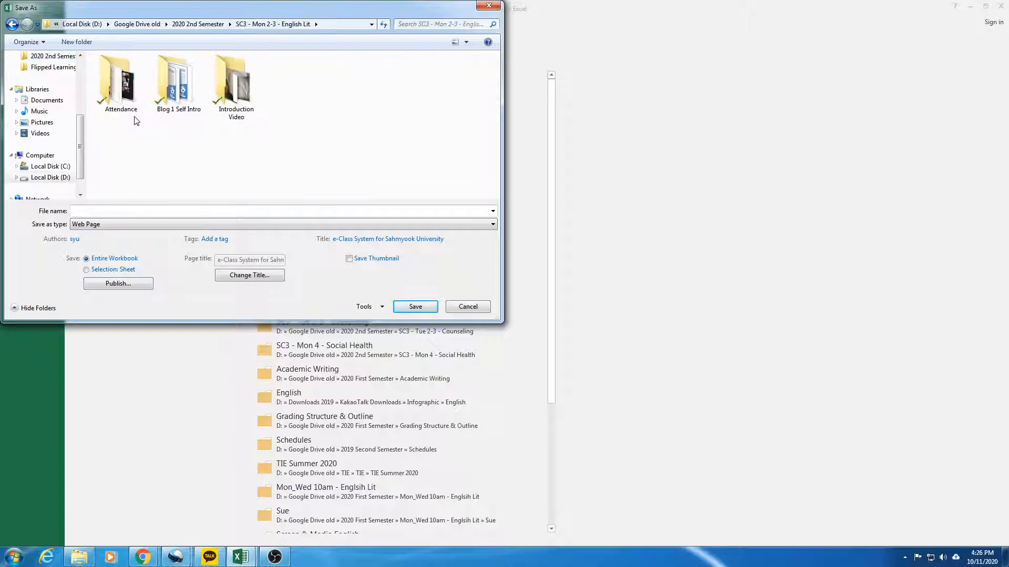
Step: Name the copy Midterm Exam List and save it as an Excel Workbook instead of a Web Page
left_click(110, 211)
type("Midterm Exam List")
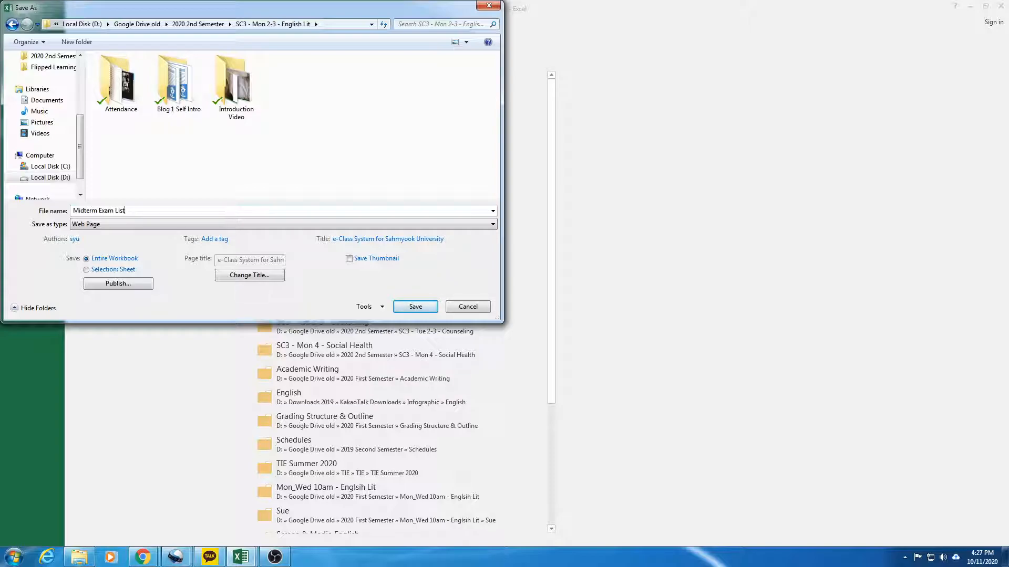
left_click(415, 307)
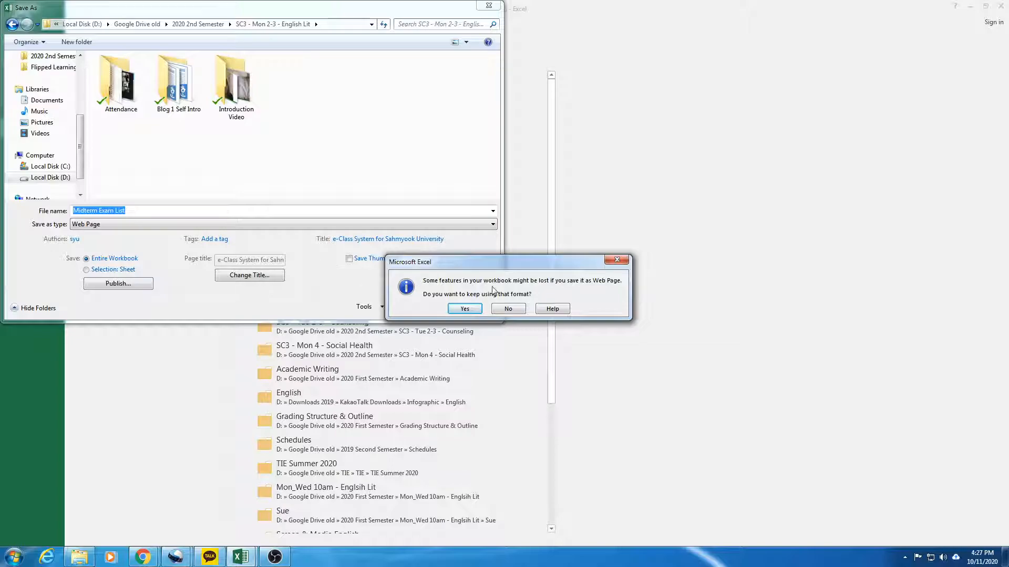
left_click(617, 259)
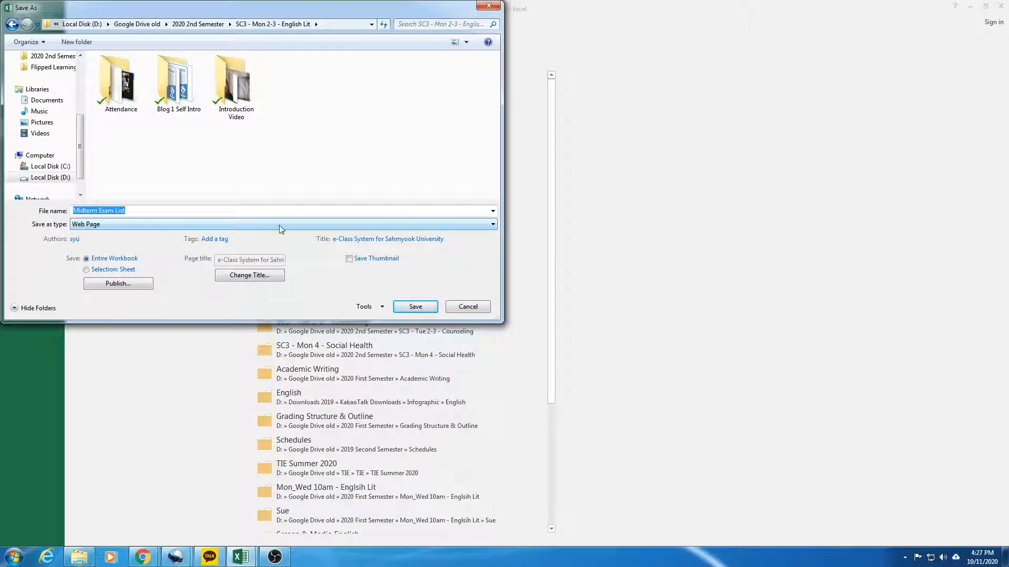
left_click(492, 226)
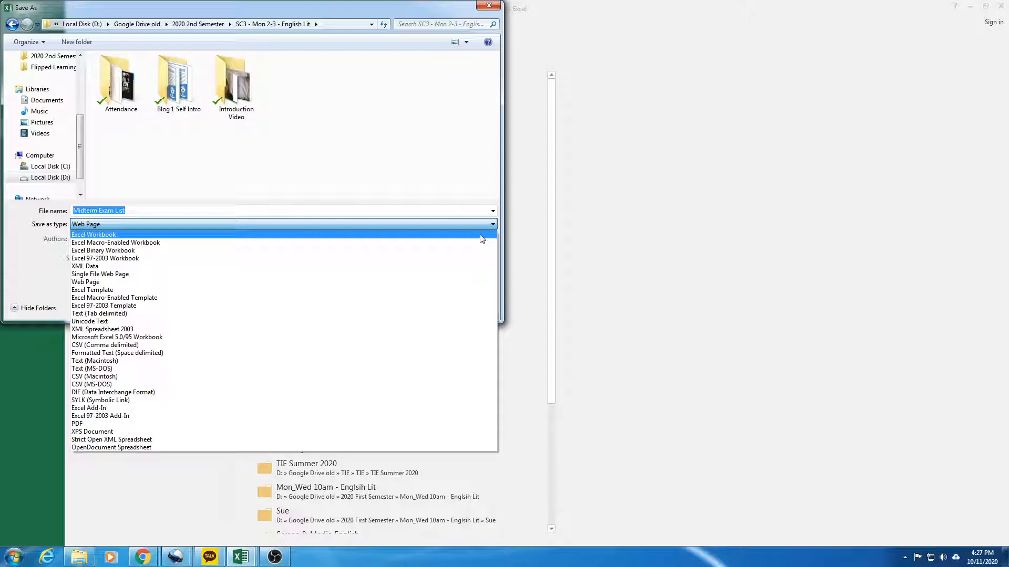
left_click(481, 237)
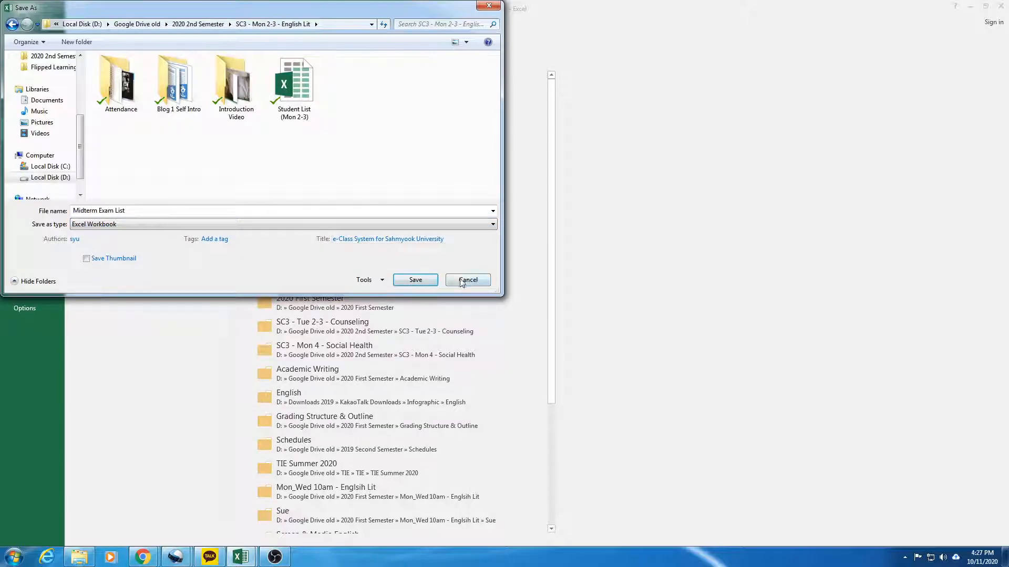
left_click(415, 279)
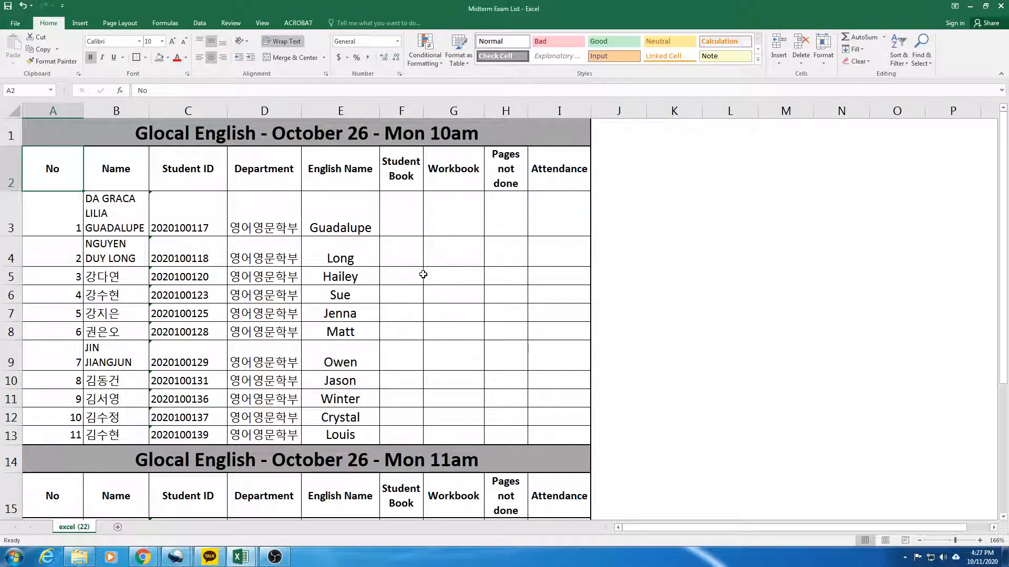
left_click(31, 132)
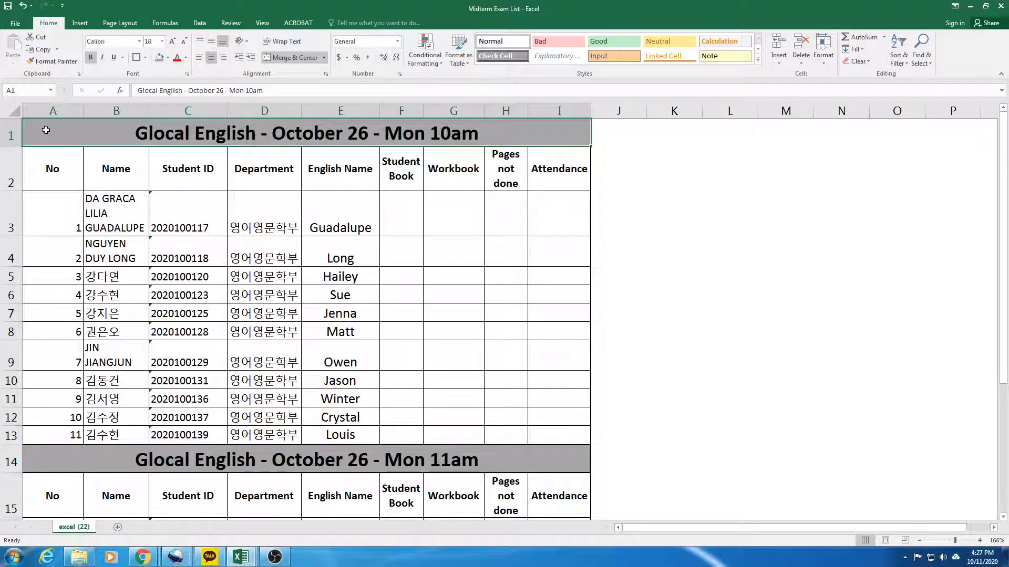
left_click_drag(46, 130, 93, 237)
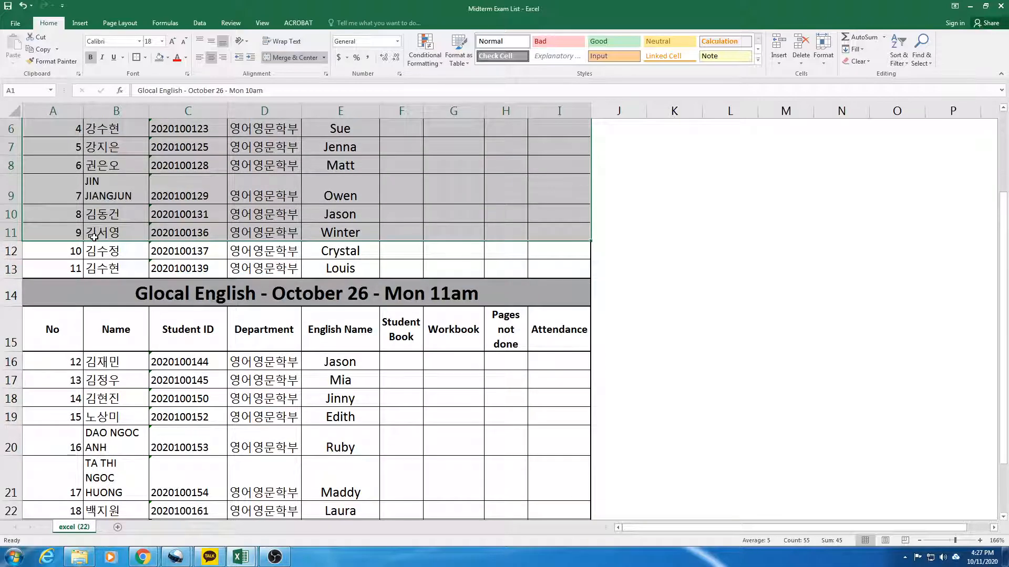
scroll(94, 237, "up", 2)
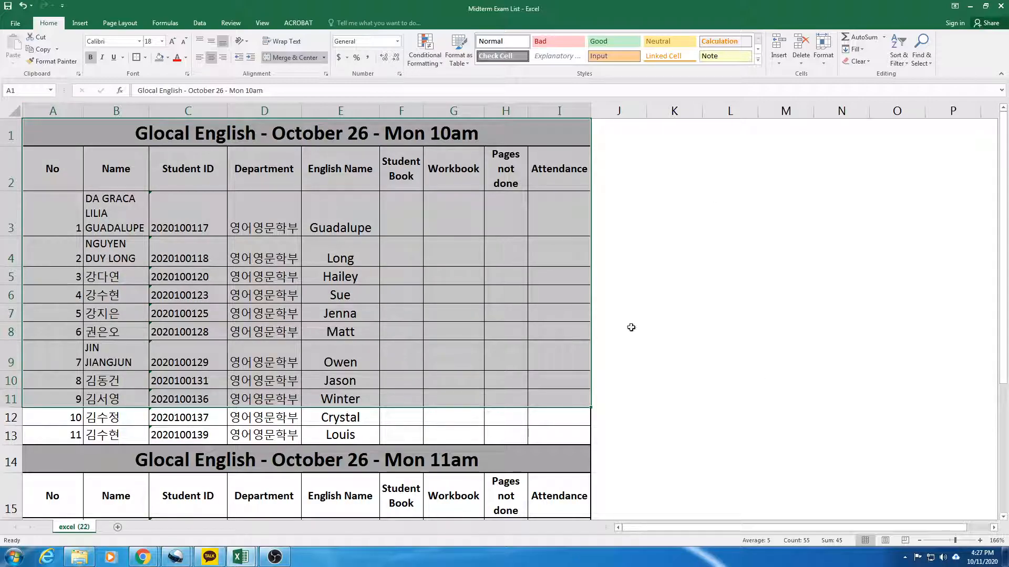
Step: Select both class tables, cells A1 to I25, and prepare a PDF copy named Midterm Exam List
left_click(65, 133)
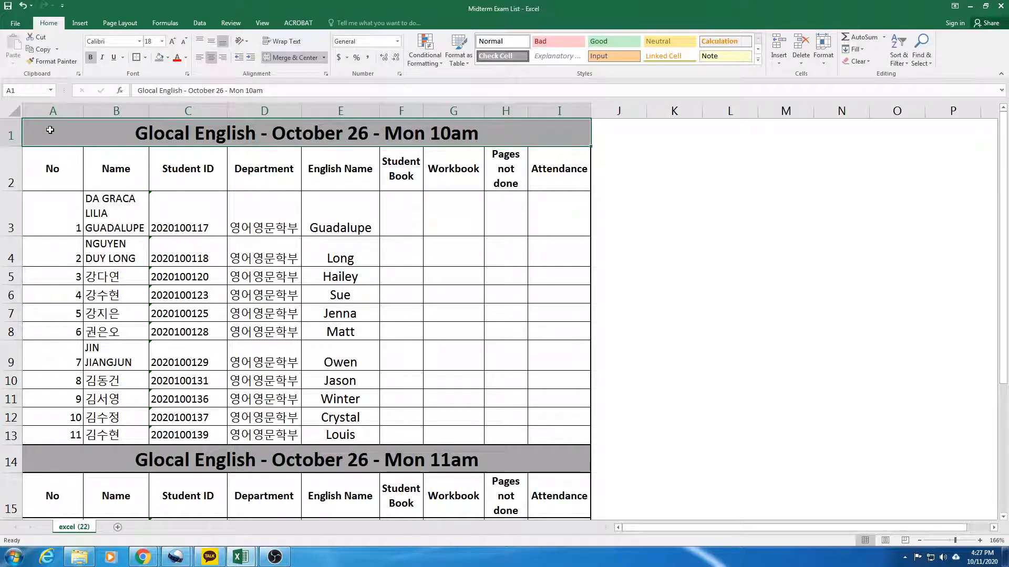
left_click_drag(48, 131, 36, 464)
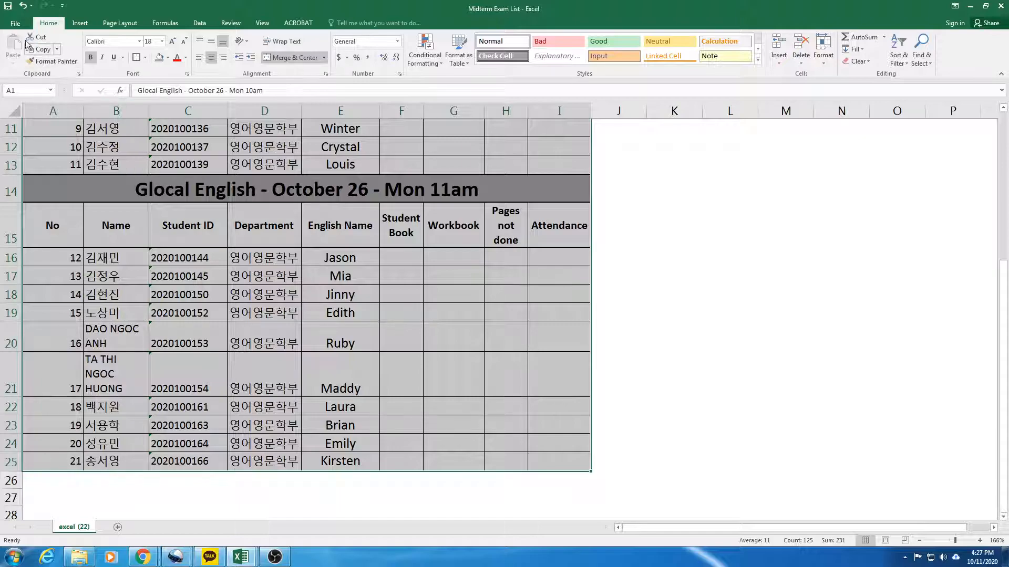
left_click(17, 23)
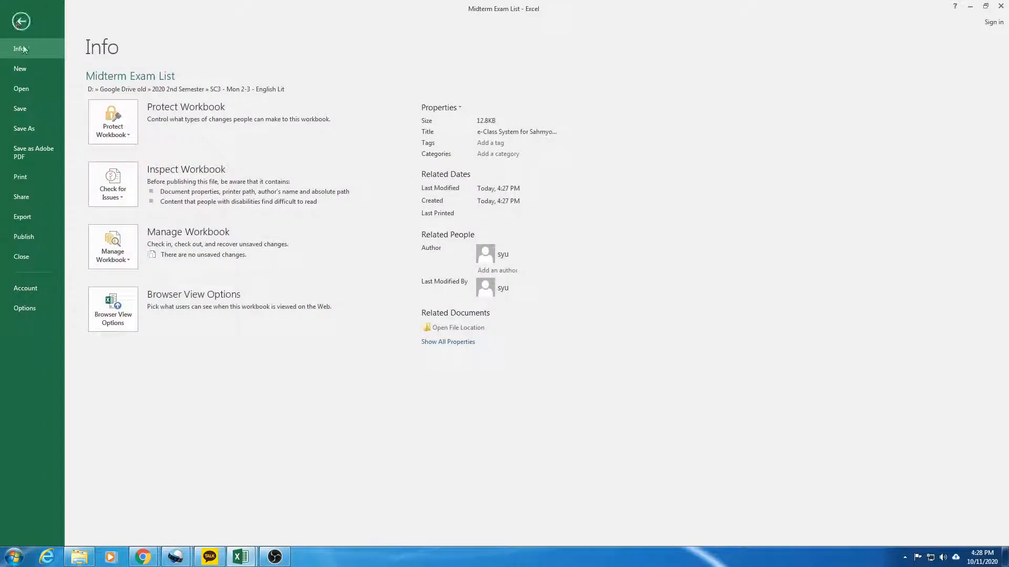
left_click(35, 129)
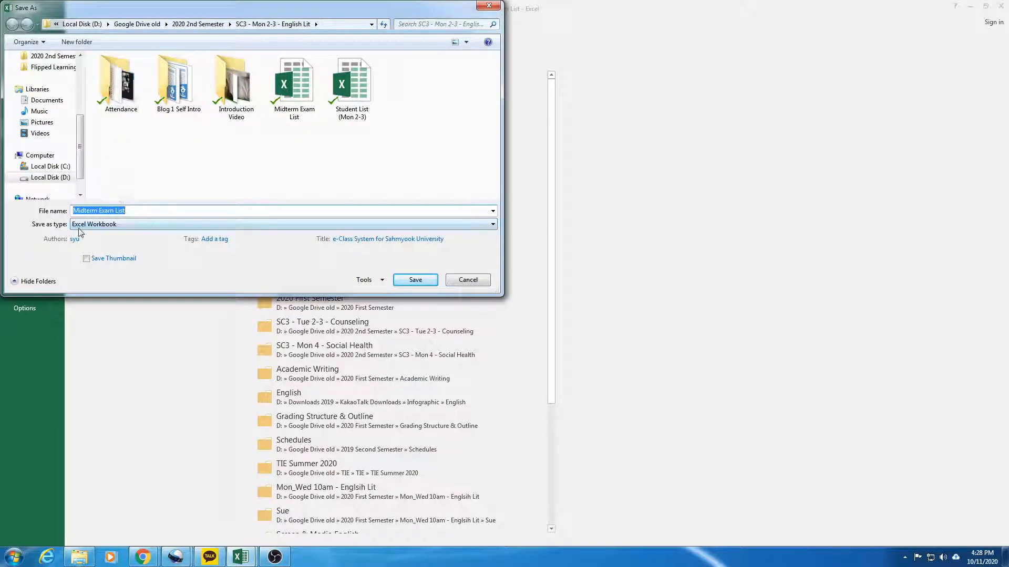
left_click(132, 226)
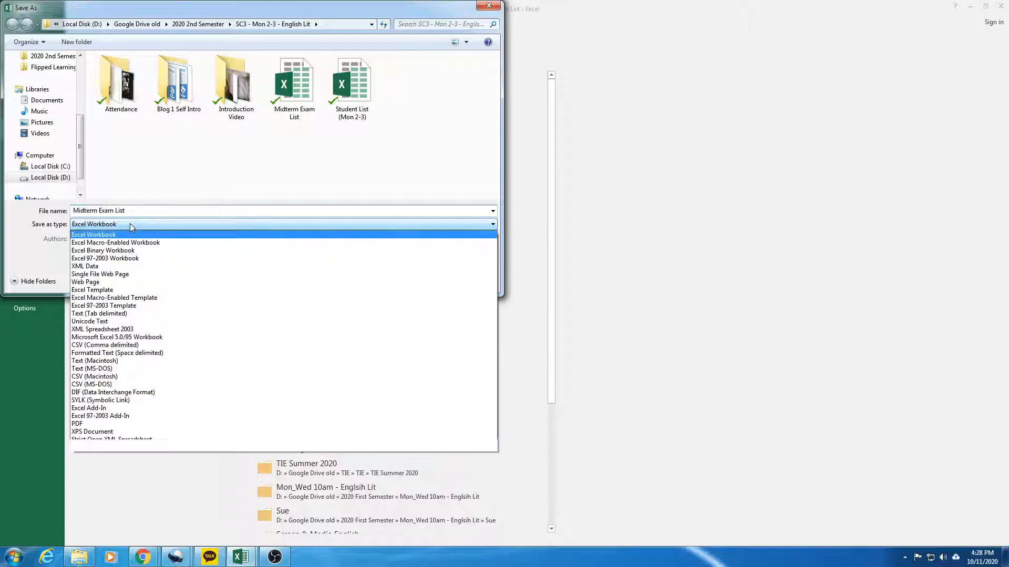
left_click(99, 425)
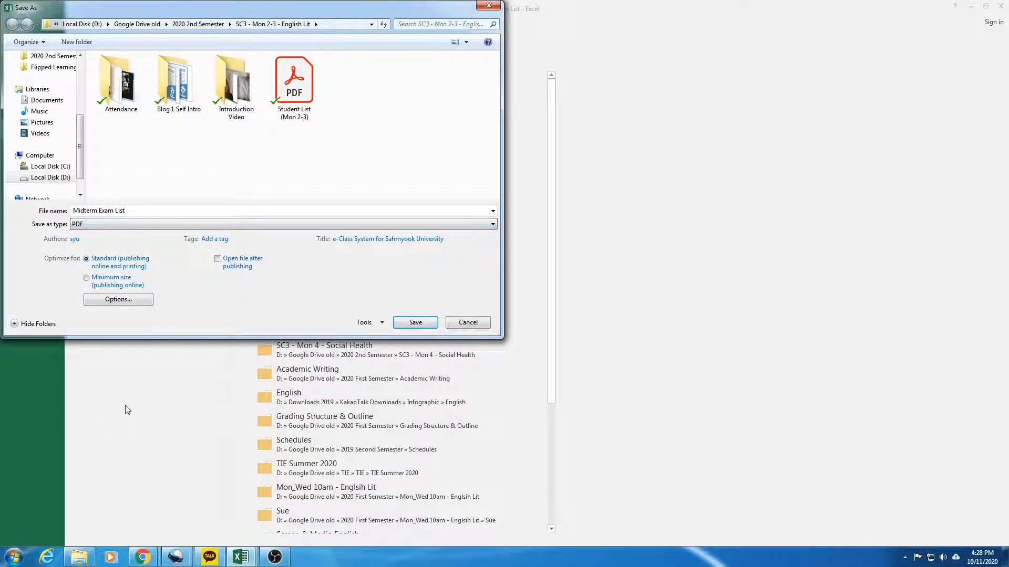
Step: Limit the PDF to the selected cells and save it in the SC3 - Mon 2-3 - English Lit folder
left_click(129, 302)
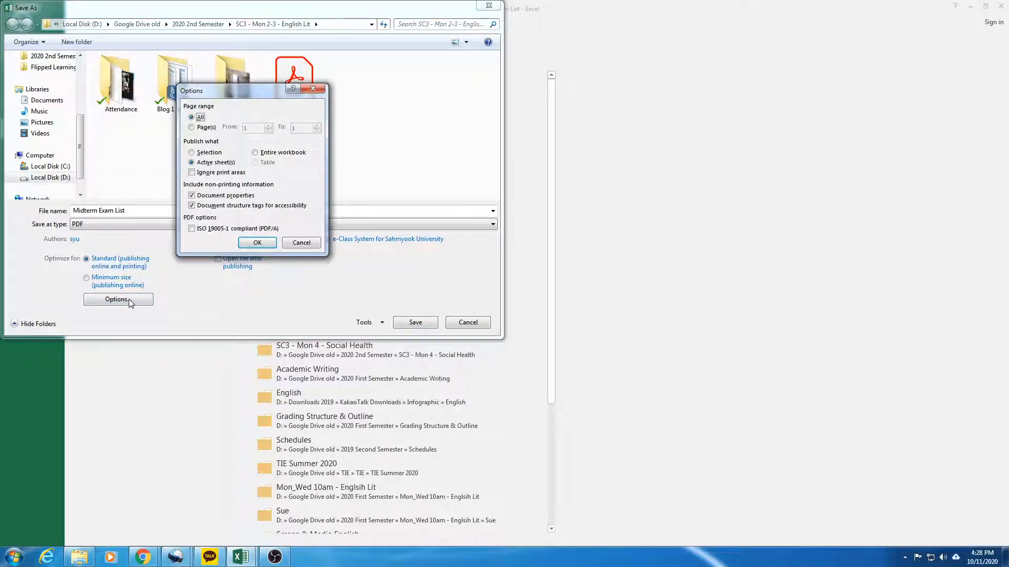
left_click(193, 153)
left_click(257, 243)
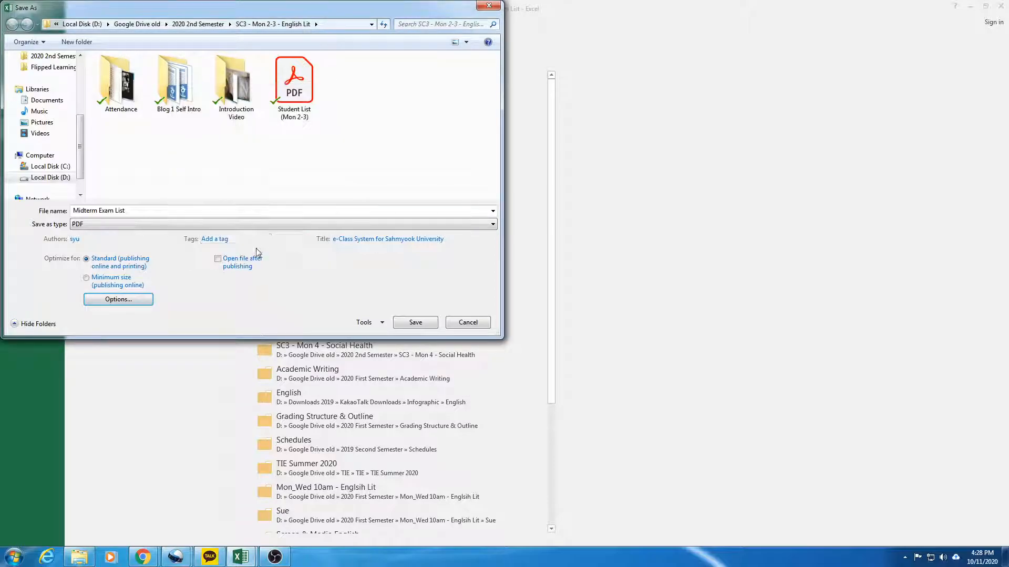
left_click(429, 324)
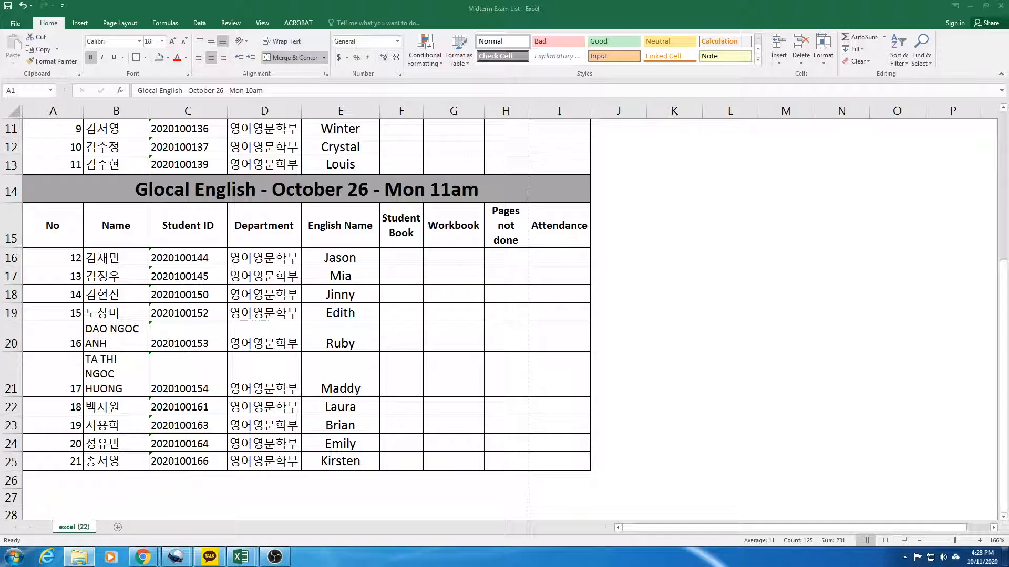
Step: Bring the class folder window in Windows Explorer into view and open the Student List (Mon 2-3) PDF
left_click_drag(1008, 174, 650, 70)
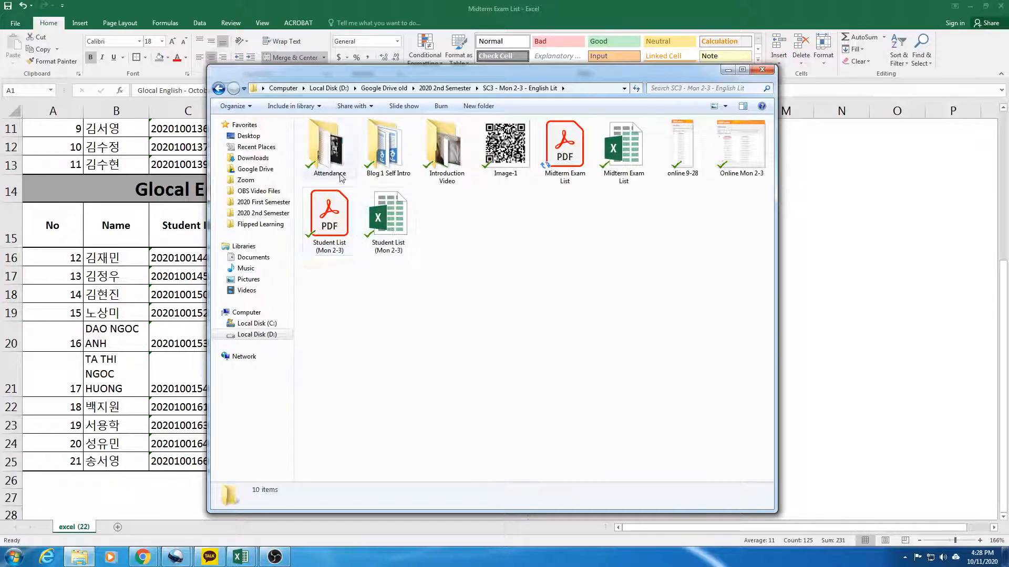
left_click(337, 214)
double_click(337, 214)
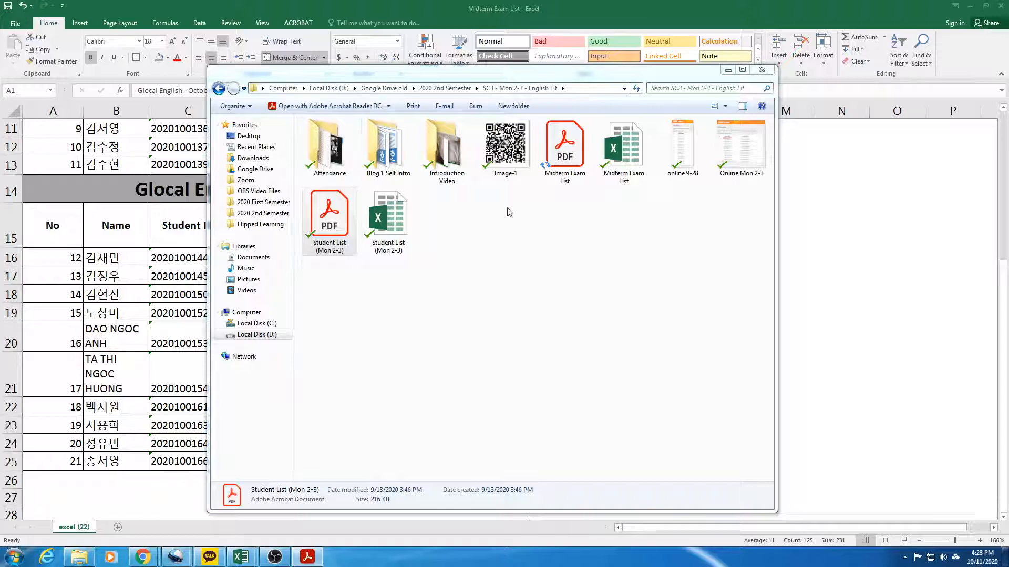
left_click(523, 282)
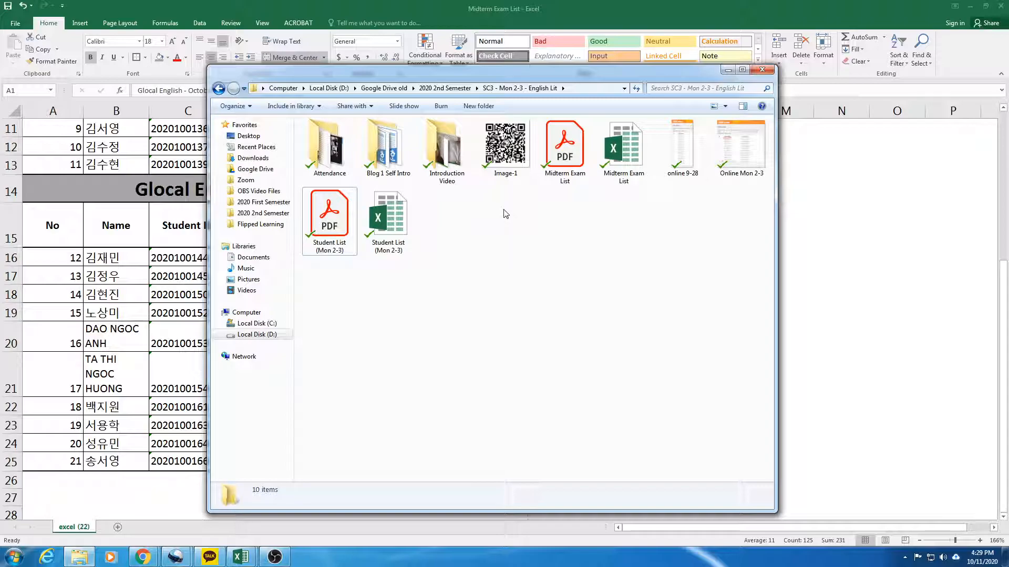
Step: Examine the class tables in the Midterm Exam List PDF in a wider window and return to the Excel worksheet
double_click(566, 145)
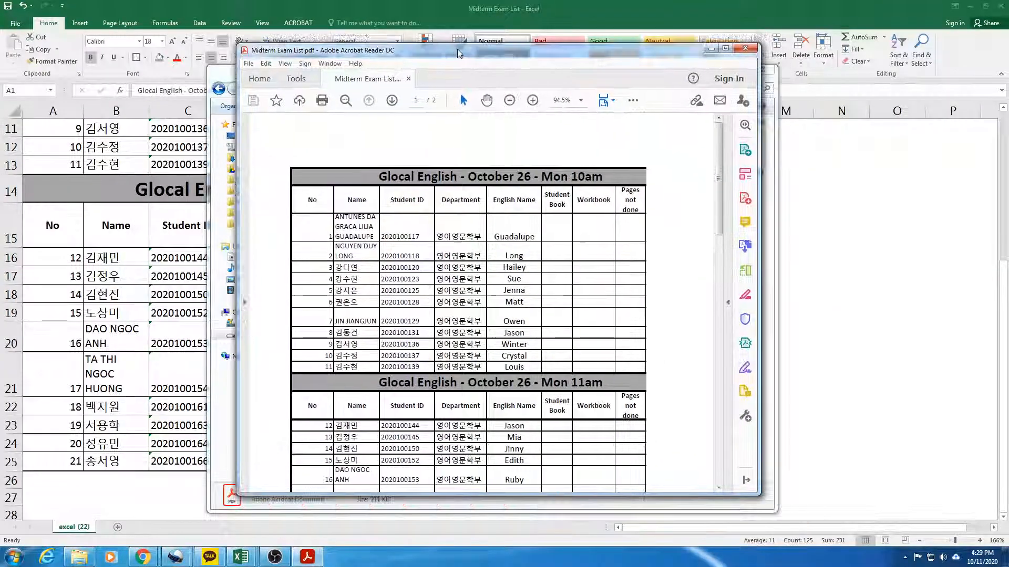
left_click_drag(457, 49, 421, 52)
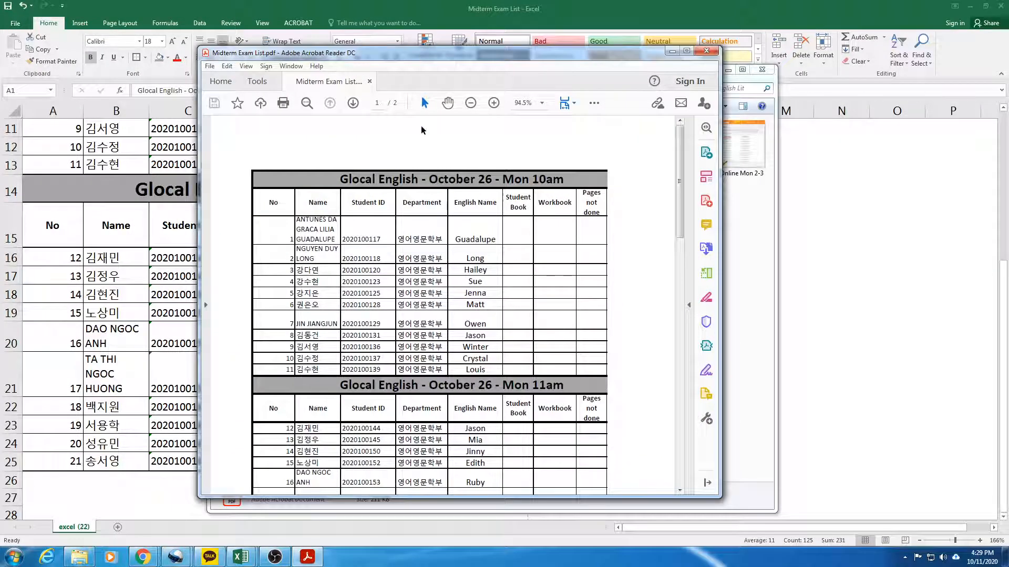
left_click_drag(722, 236, 786, 237)
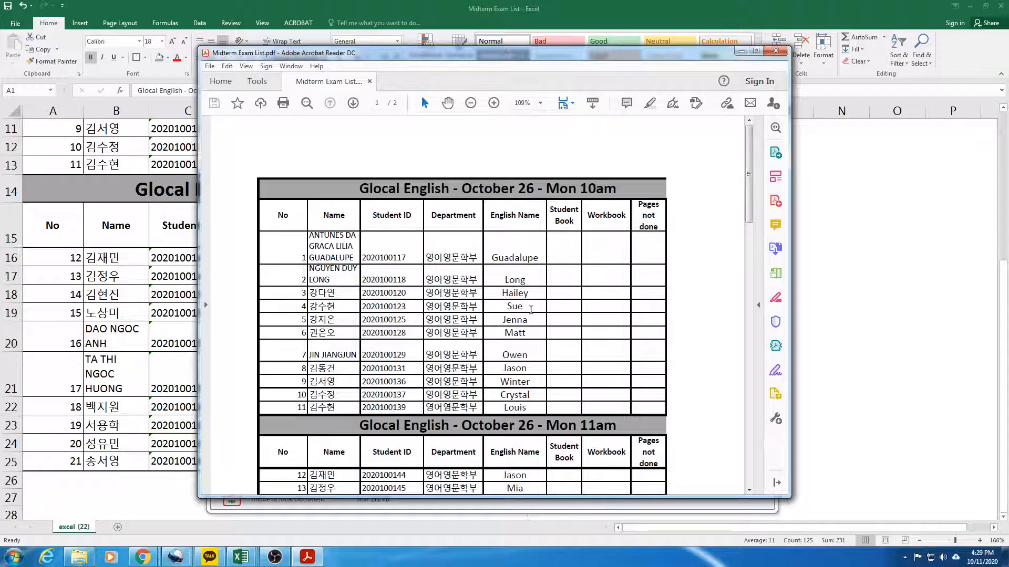
left_click(776, 52)
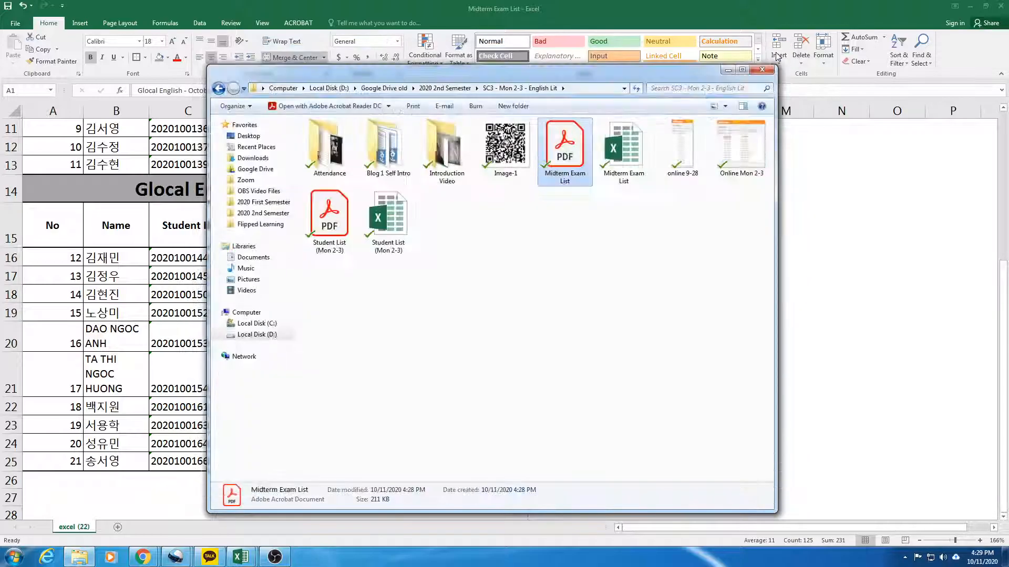
left_click(729, 71)
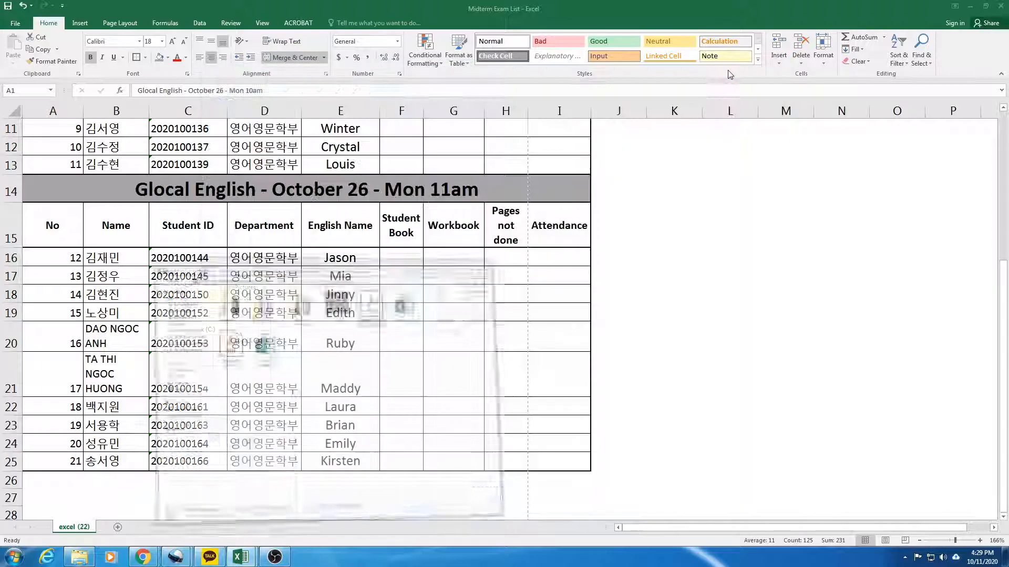
left_click(650, 289)
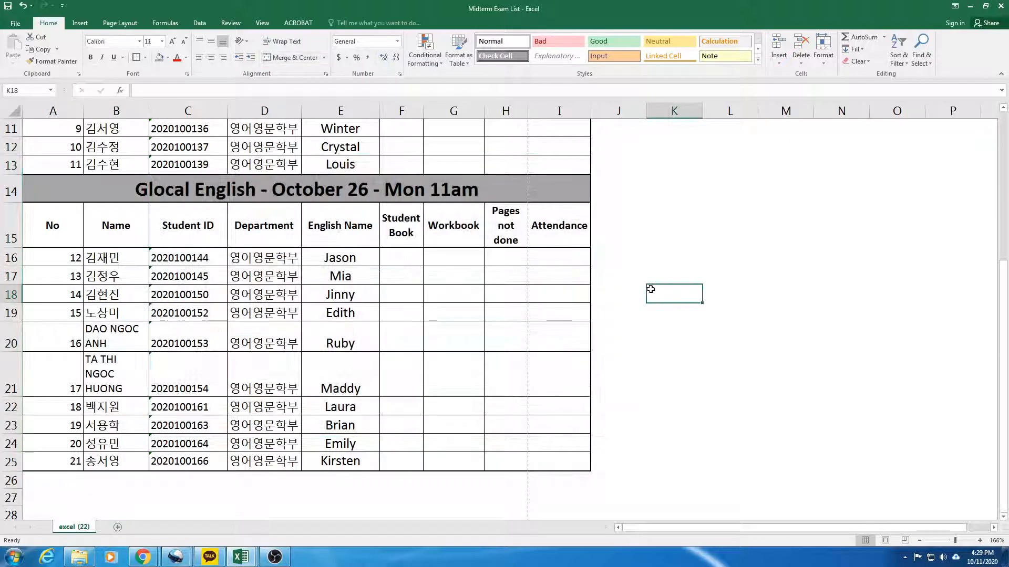
Step: Select both class tables, cells A1 to I25, fit the printout to 1 page wide by 1 tall, and print one copy
scroll(650, 289, "up", 4)
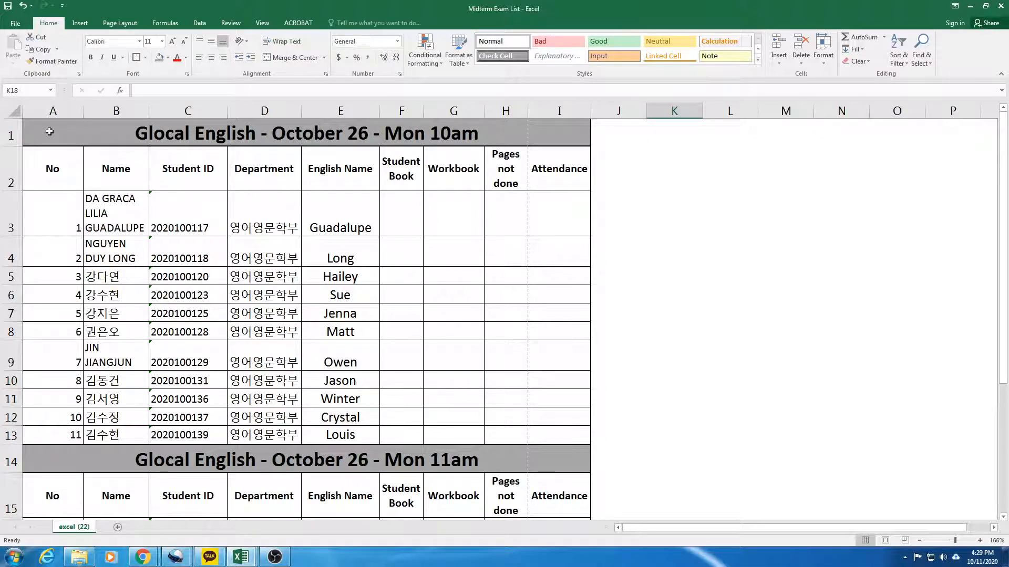
left_click(44, 129)
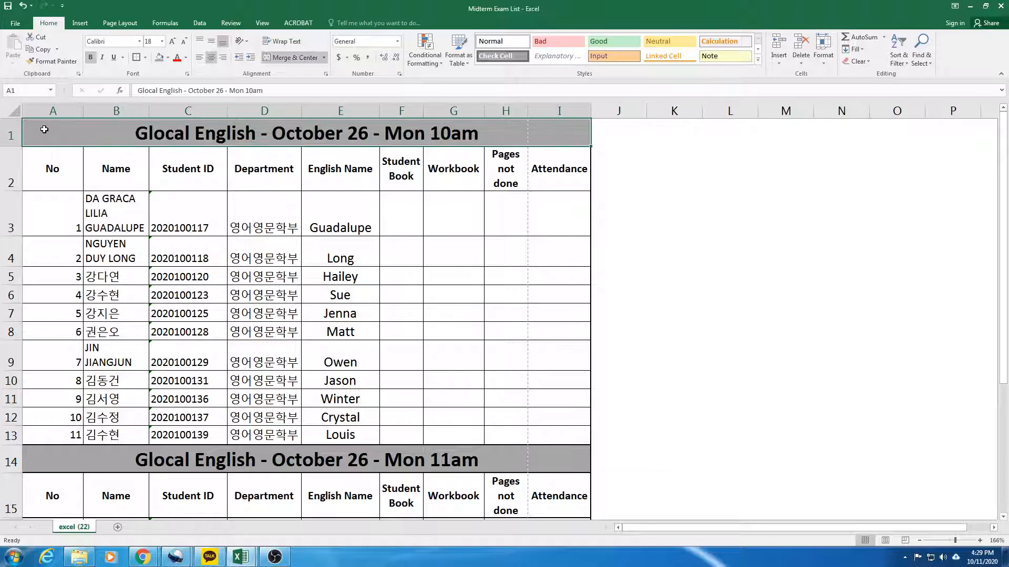
left_click_drag(44, 130, 49, 458)
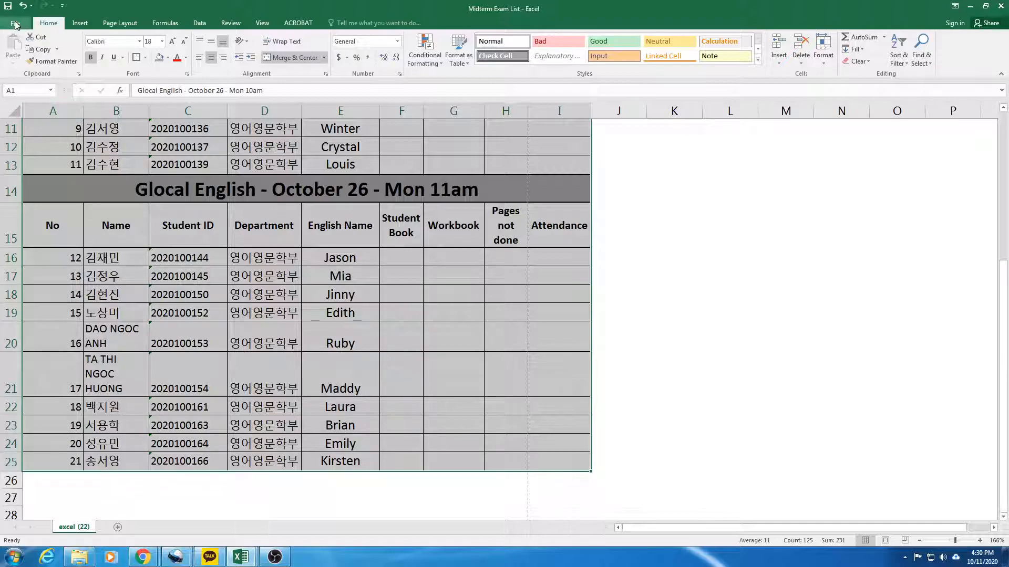
left_click(15, 23)
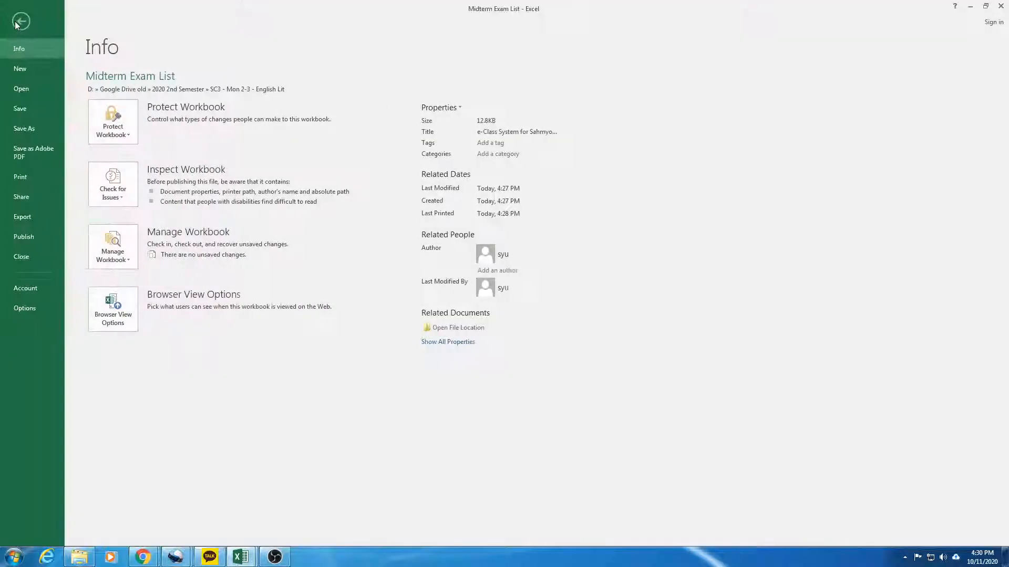
left_click(21, 177)
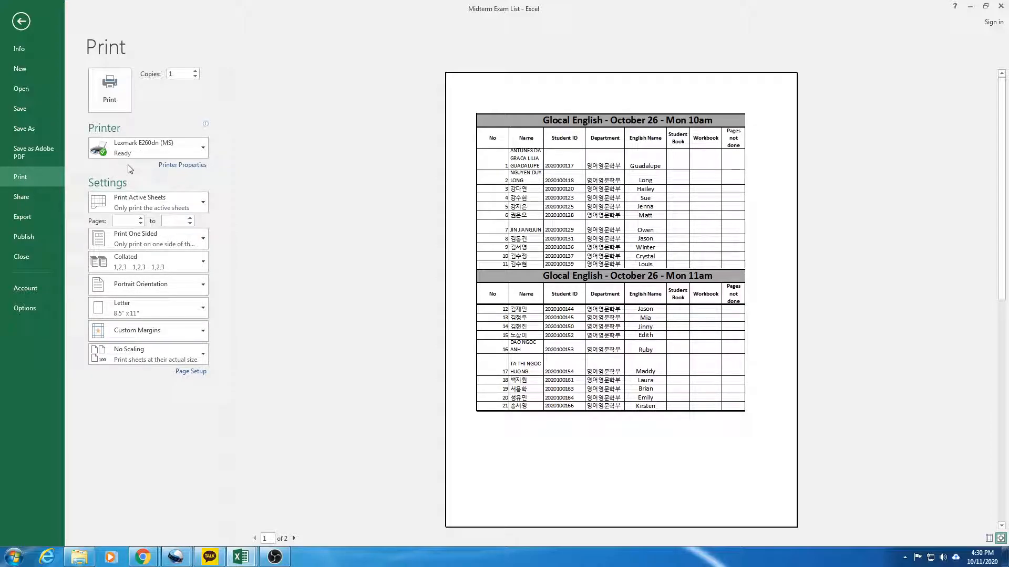
left_click(188, 372)
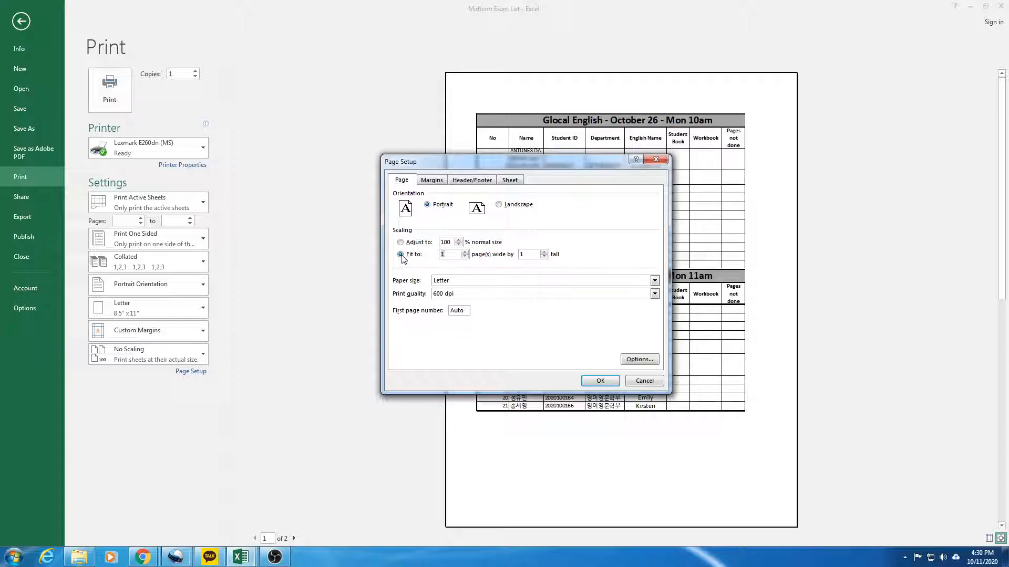
left_click(602, 381)
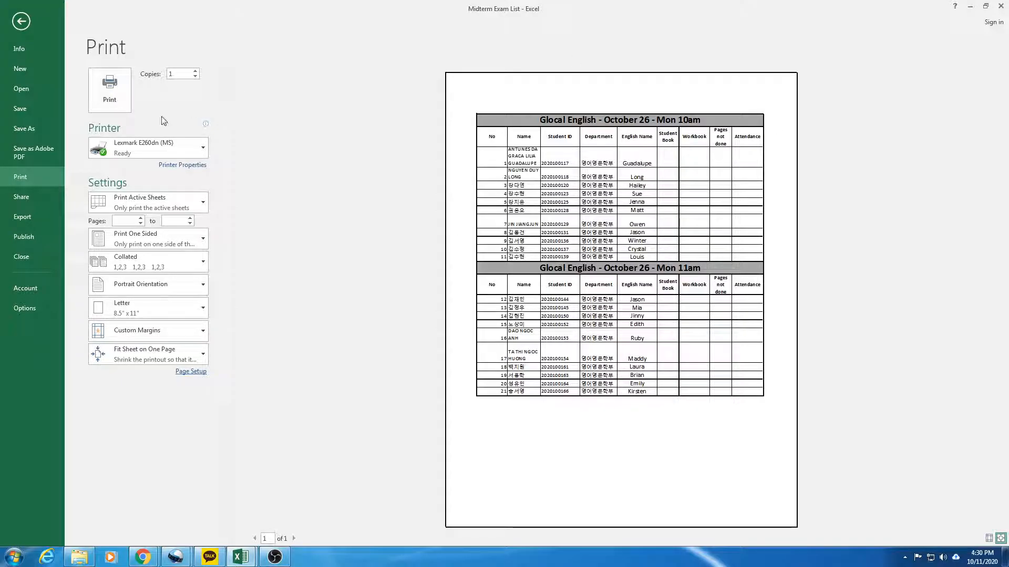
left_click(113, 94)
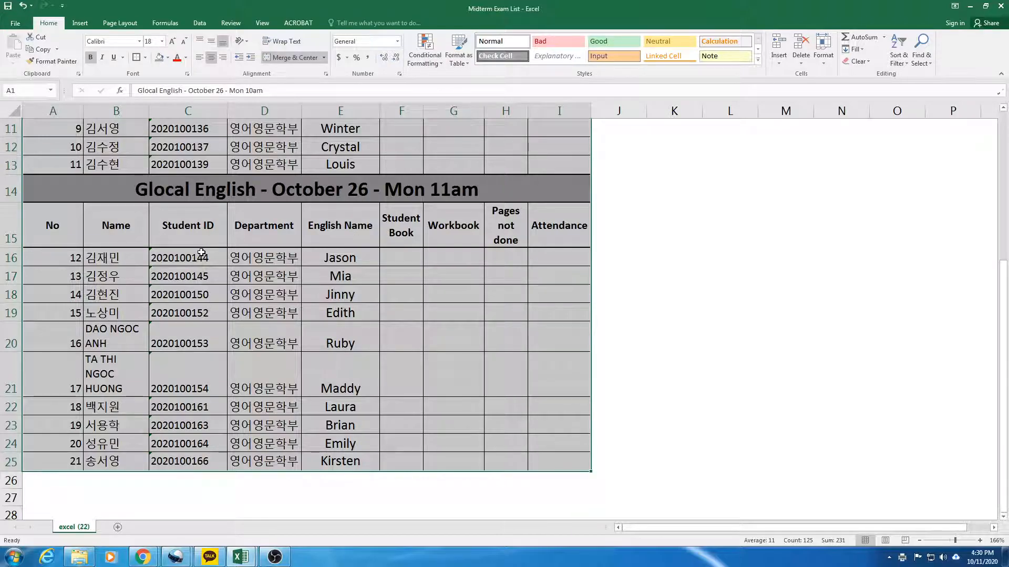
Step: Save only the selected cells as a PDF named Midterm Exam List in the SC3 - Mon 2-3 - English Lit folder, replacing the existing file
left_click(11, 25)
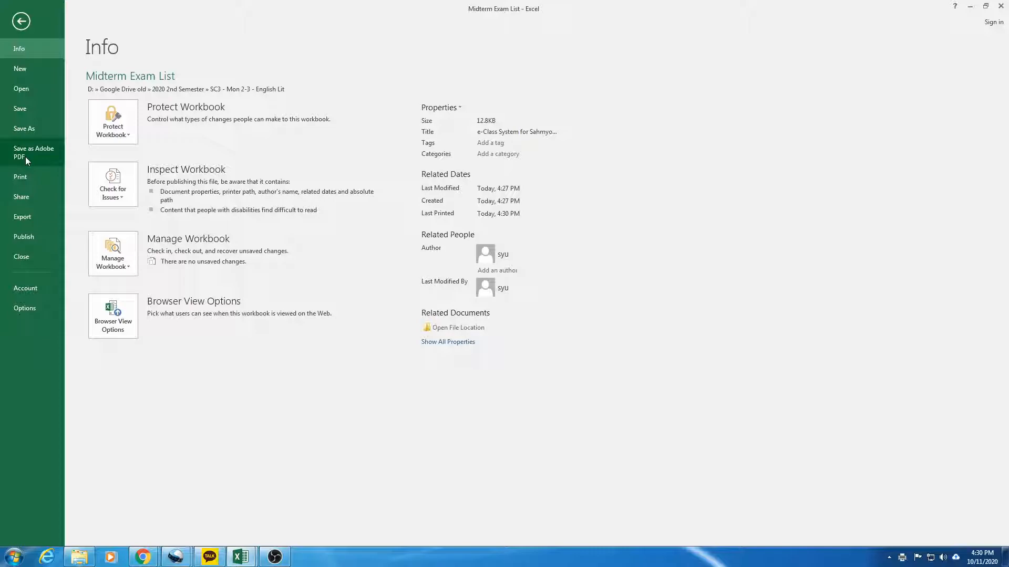
left_click(25, 126)
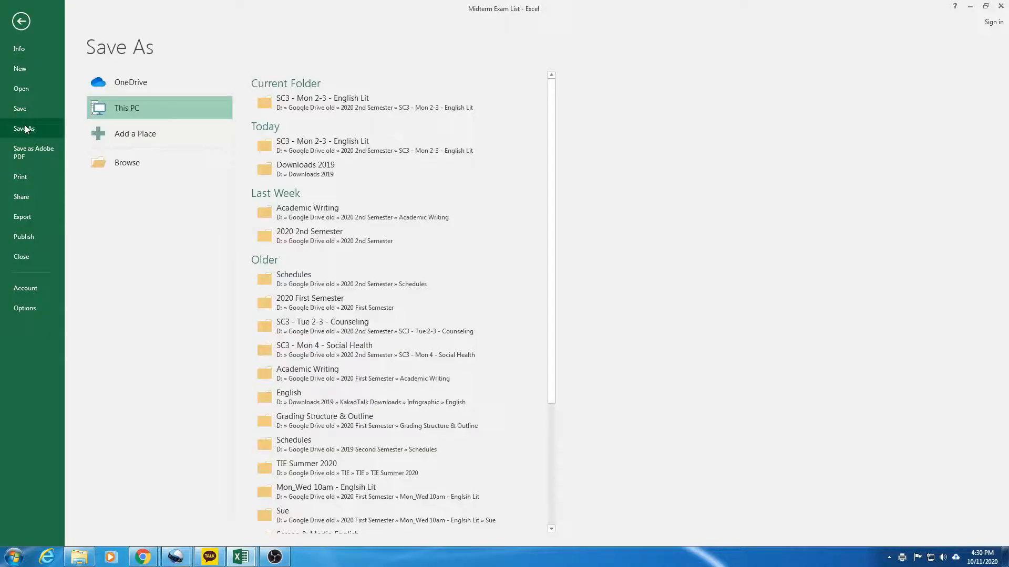
left_click(103, 172)
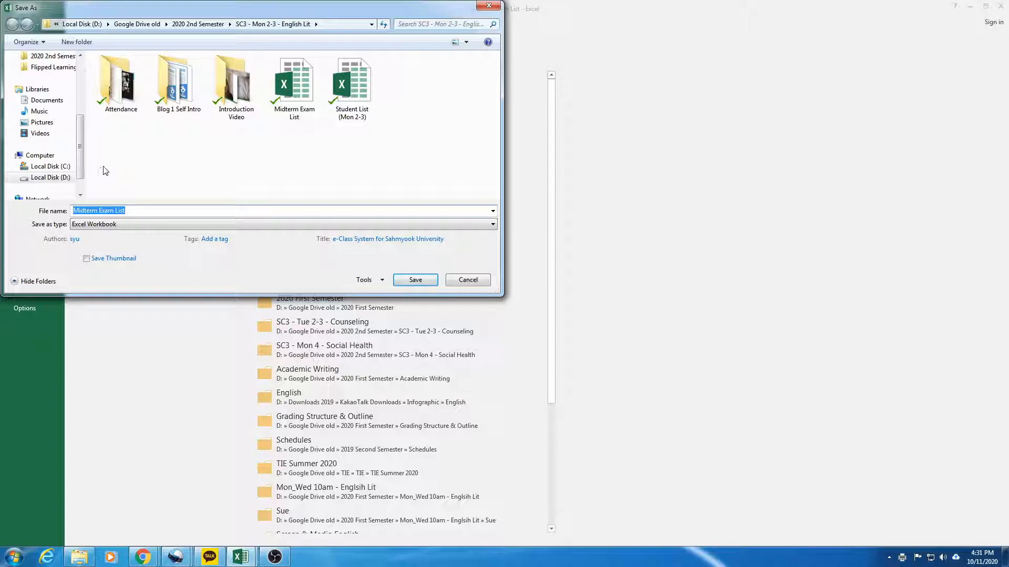
left_click(107, 225)
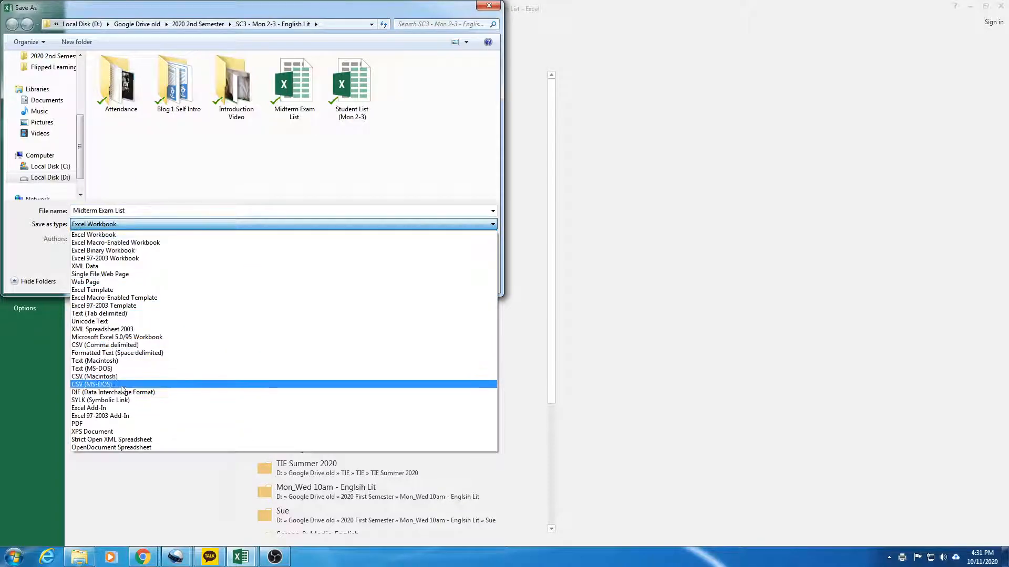
left_click(121, 423)
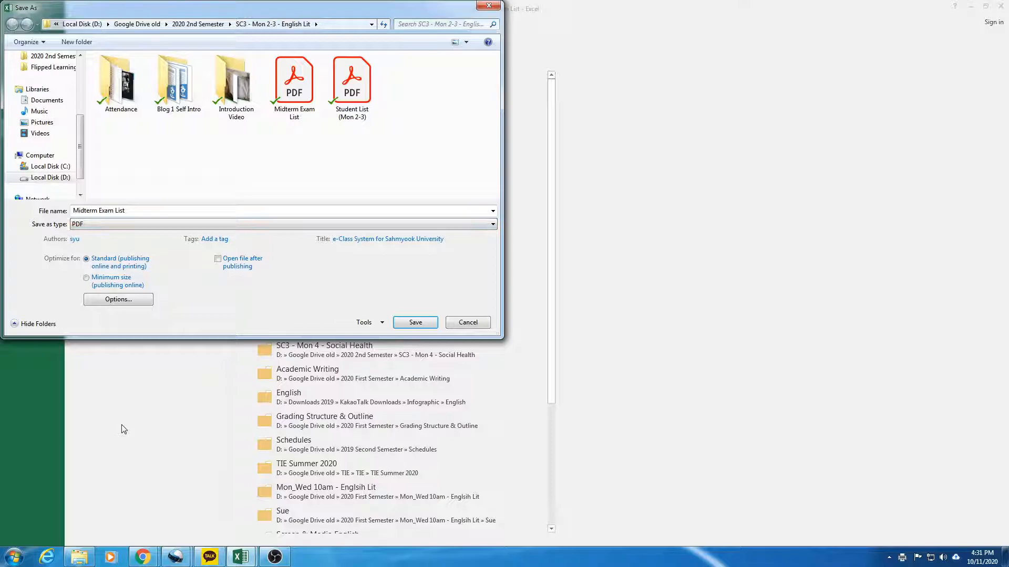
left_click(133, 300)
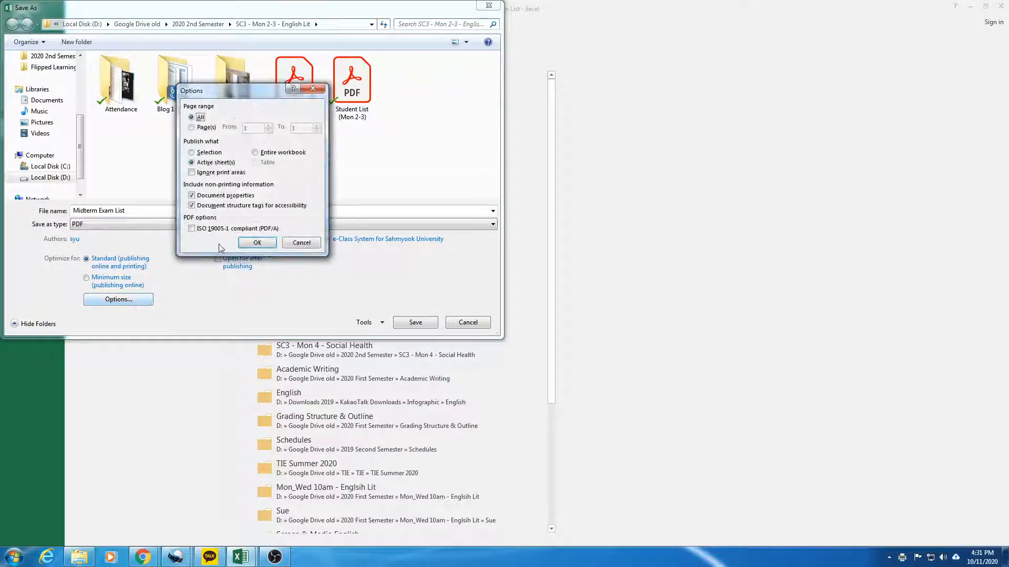
left_click(209, 153)
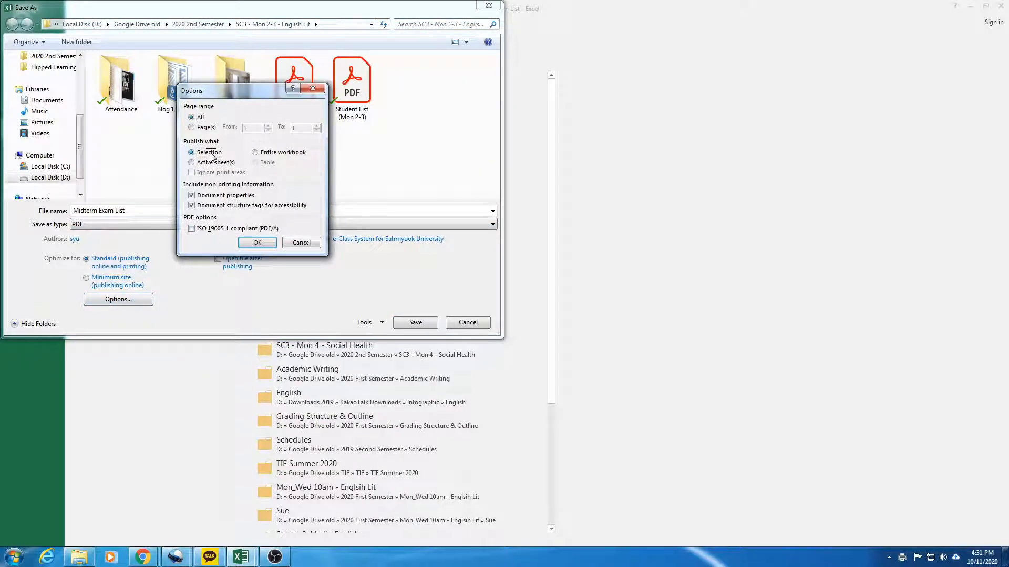
left_click(258, 242)
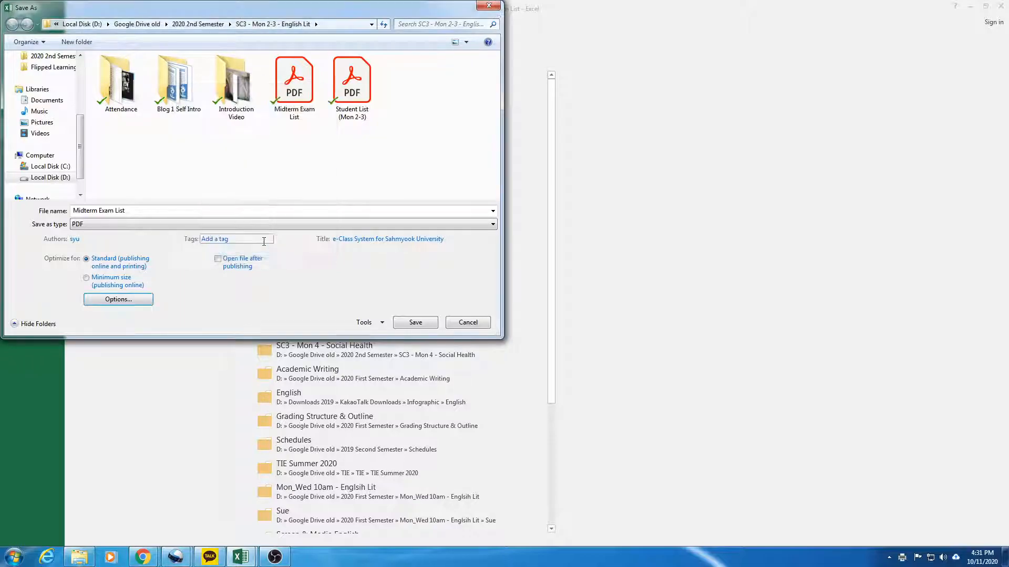
left_click(416, 322)
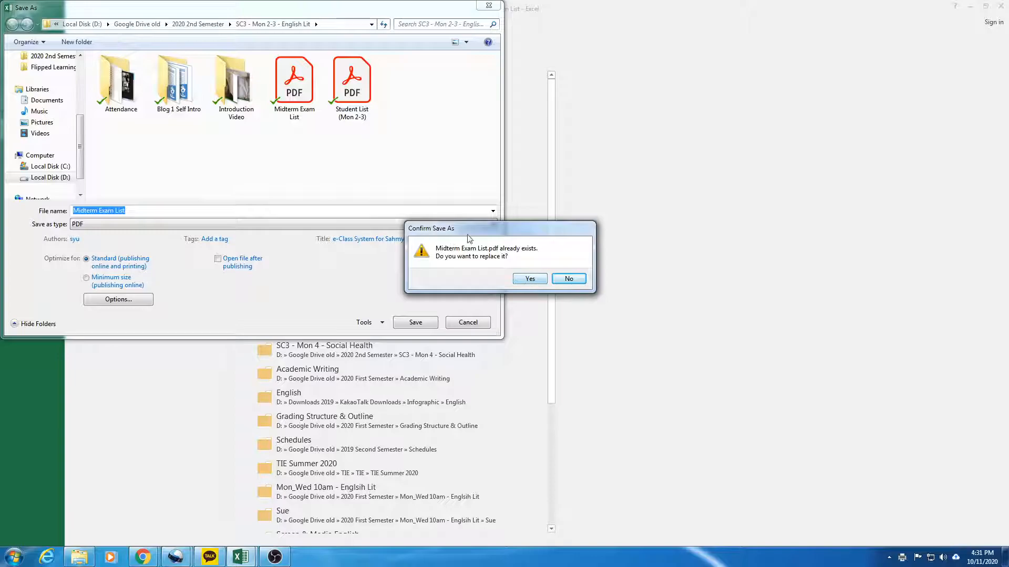
left_click(530, 279)
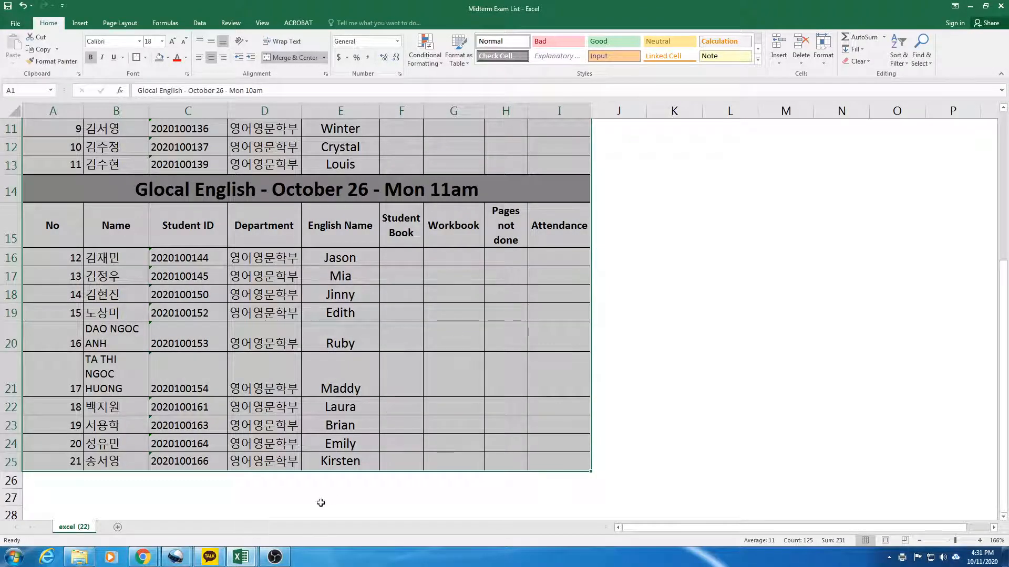
Step: Open the Midterm Exam List PDF from the class folder, examine its page layout, and close the PDF and folder windows
left_click(87, 561)
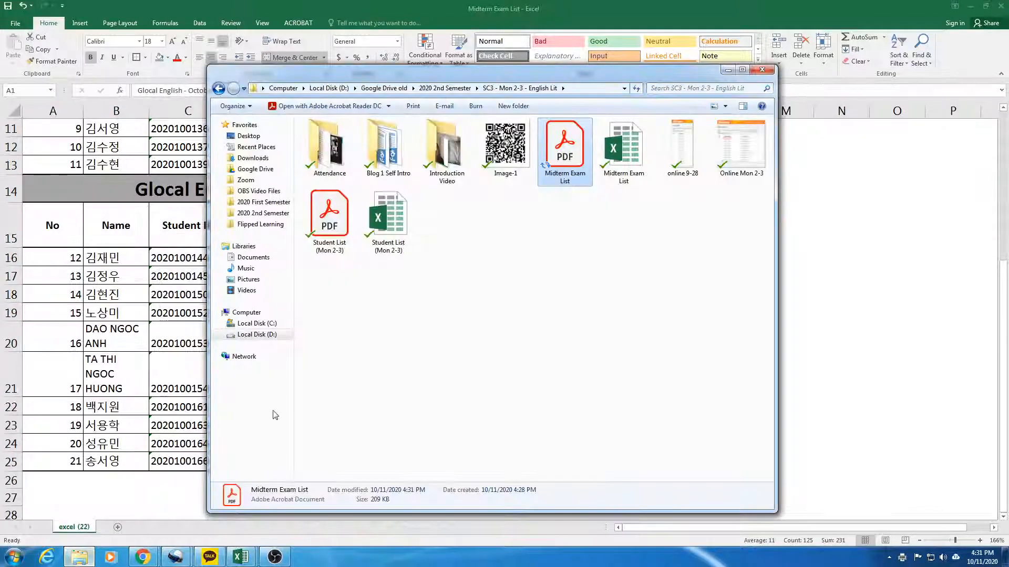
double_click(552, 145)
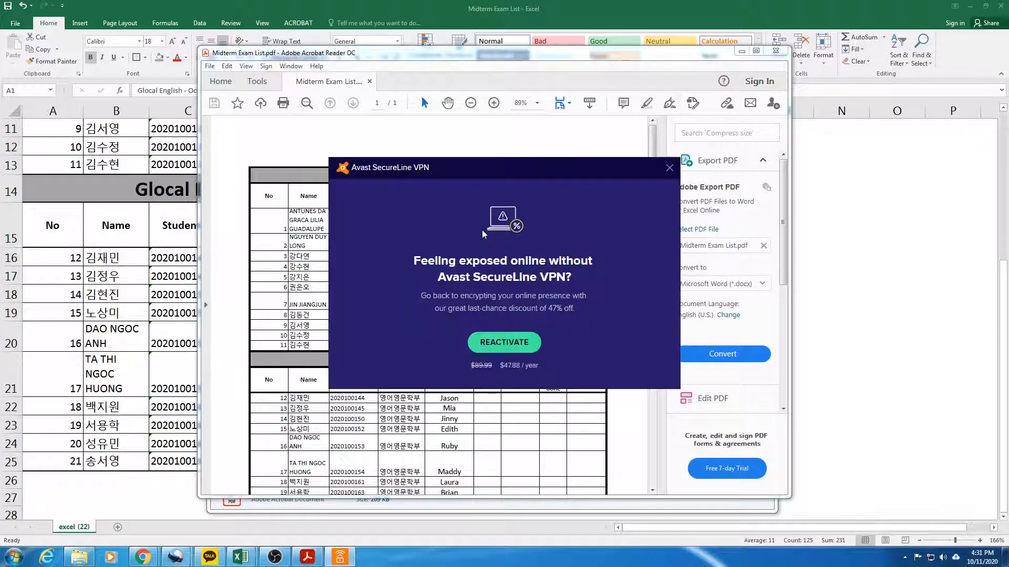
left_click(670, 168)
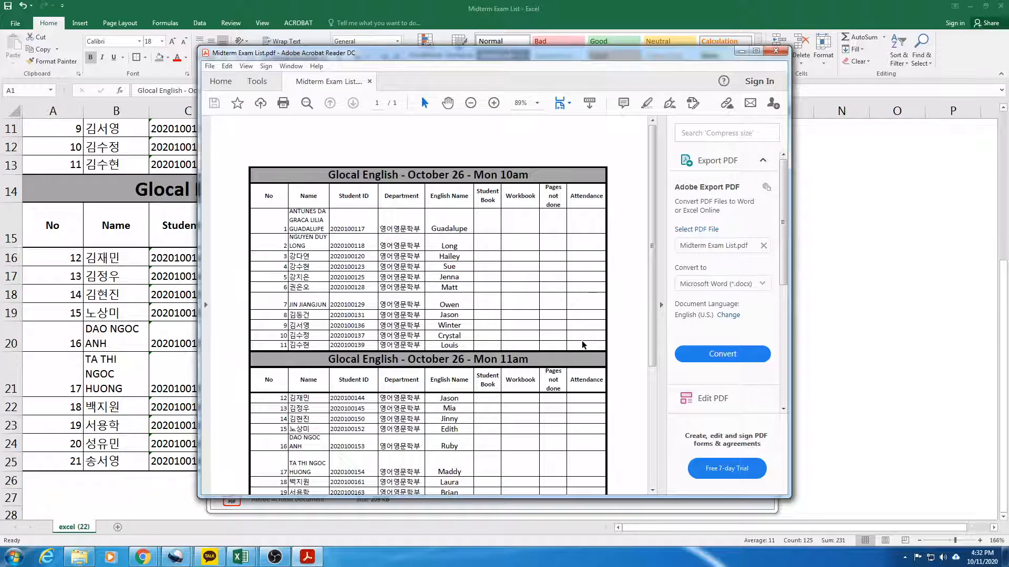
scroll(565, 247, "down", 2)
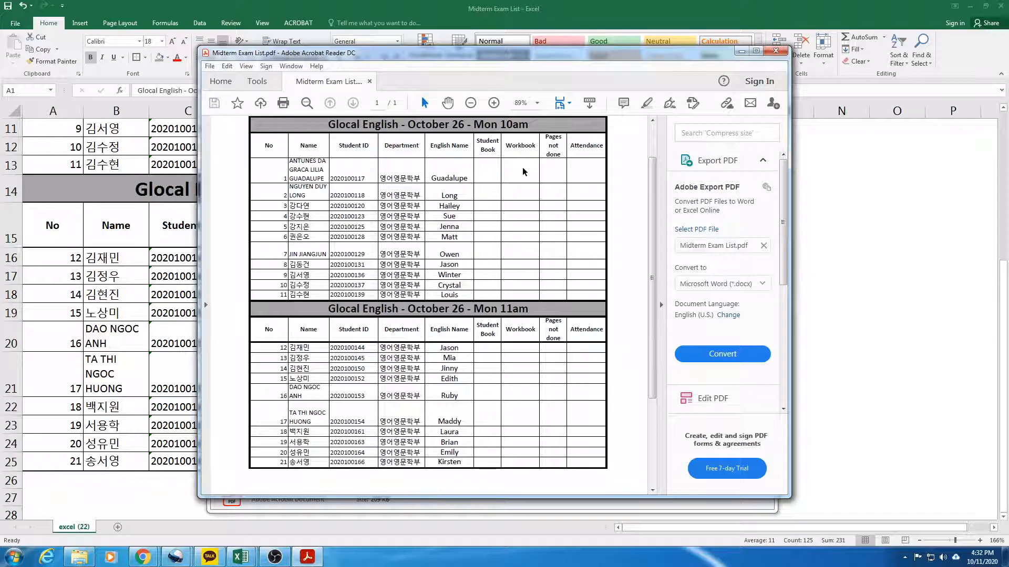
left_click(779, 51)
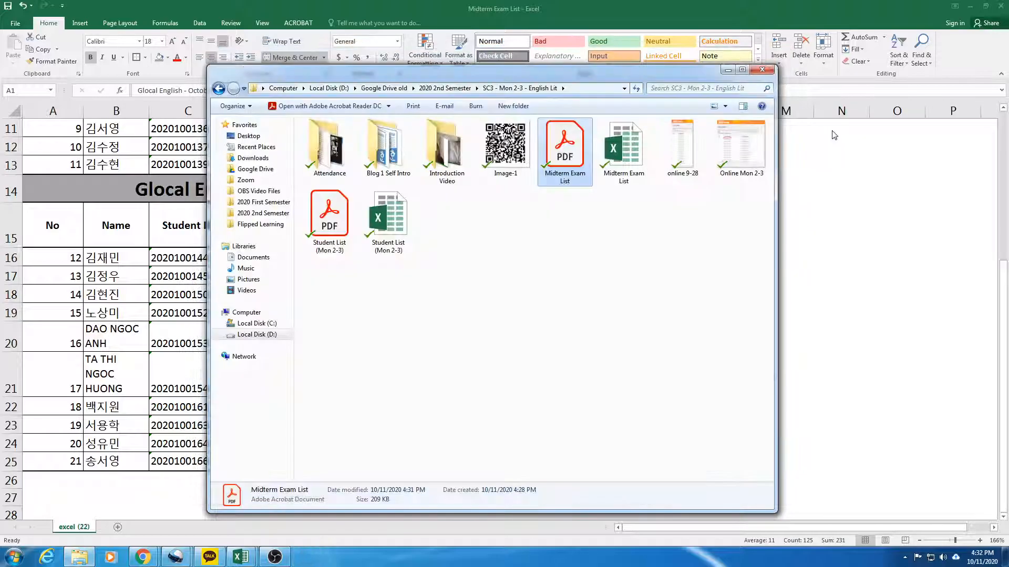
left_click(762, 72)
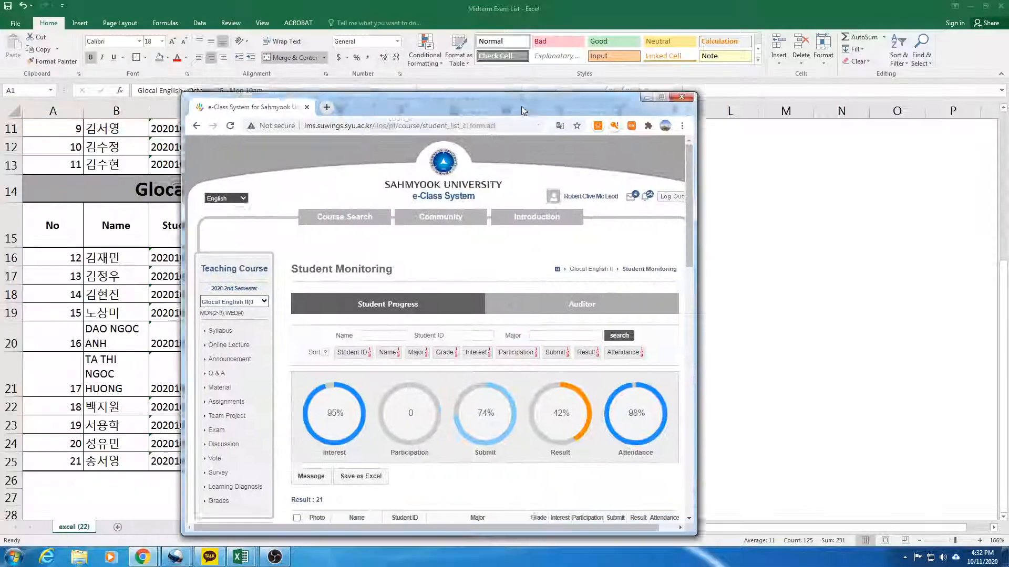
Step: Switch to the e-Class System in a maximized Chrome window and start a course announcement titled Mid Term Exam Times and Lists
left_click_drag(523, 110, 572, 3)
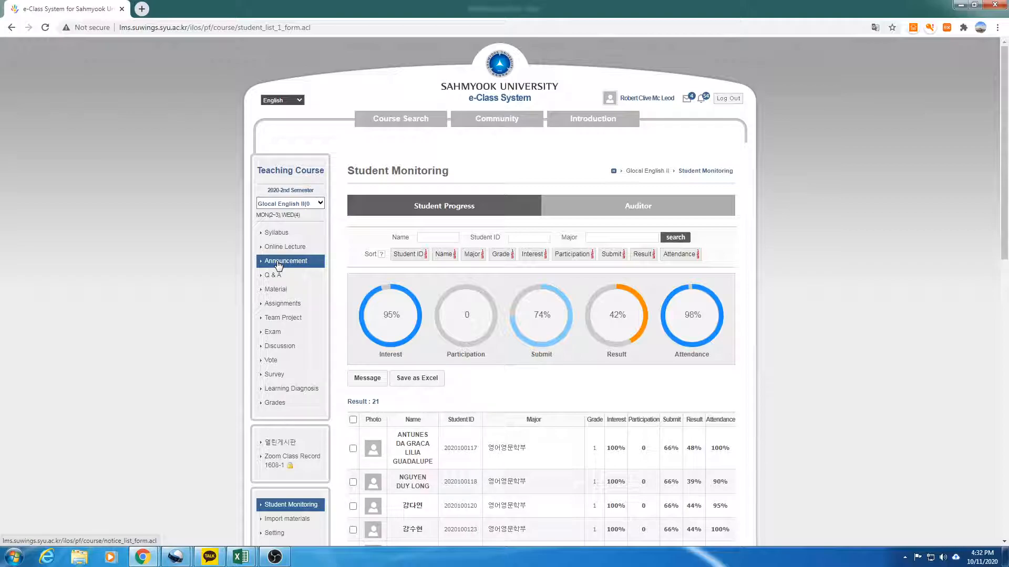
left_click(279, 263)
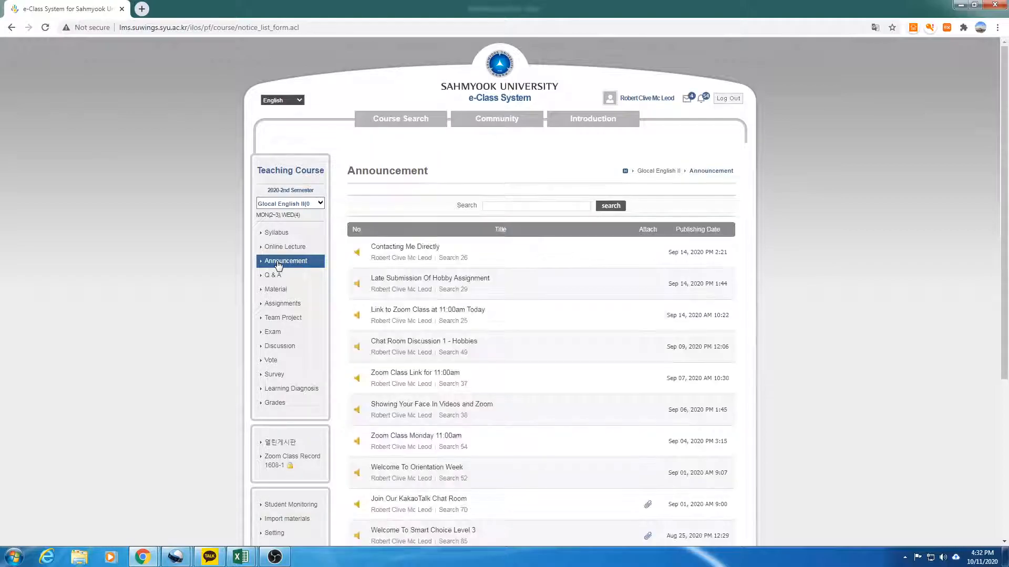
scroll(509, 301, "down", 5)
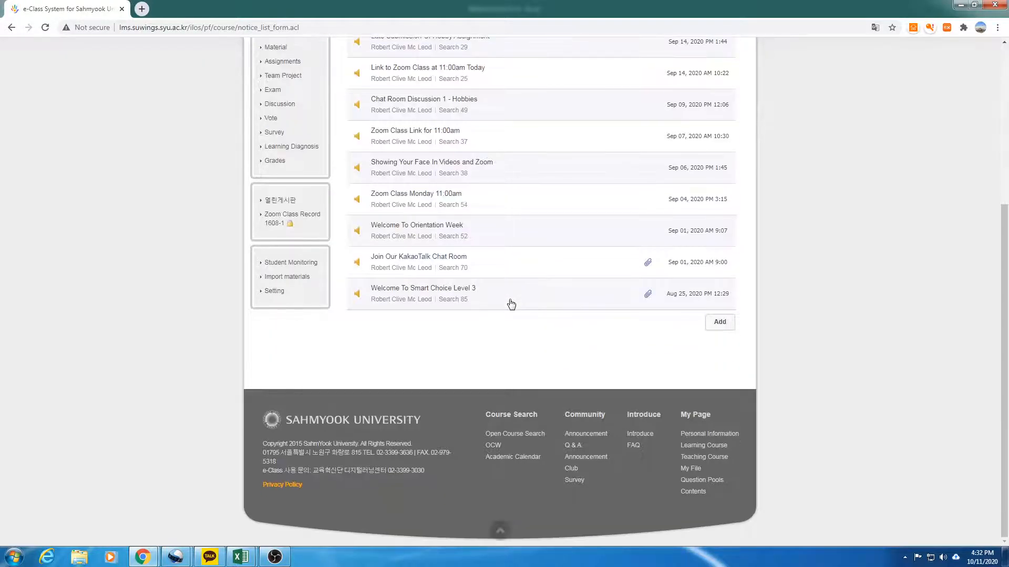
left_click(719, 323)
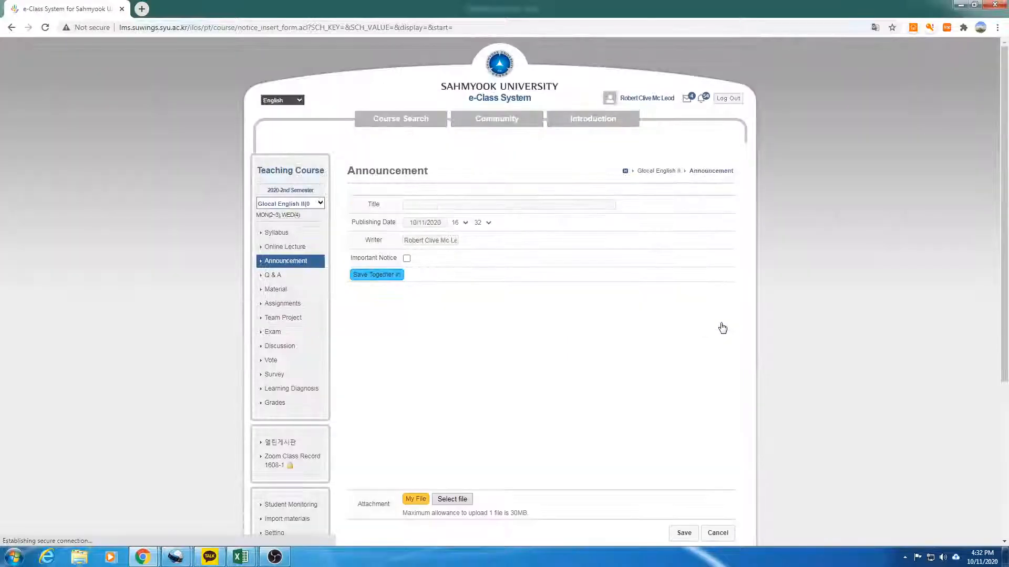
left_click(505, 205)
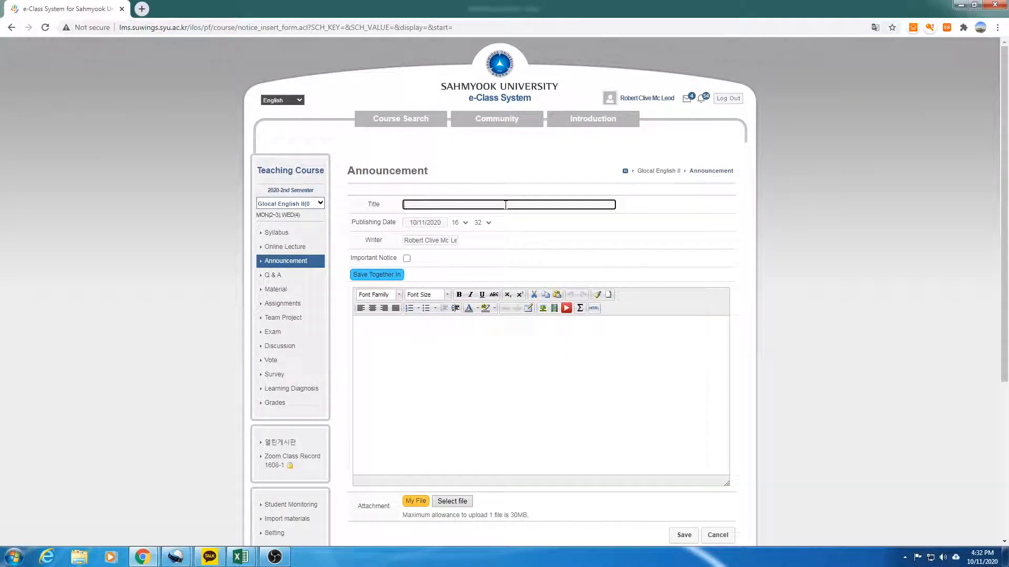
type("Mid Term Exam Times and Lists")
left_click(374, 323)
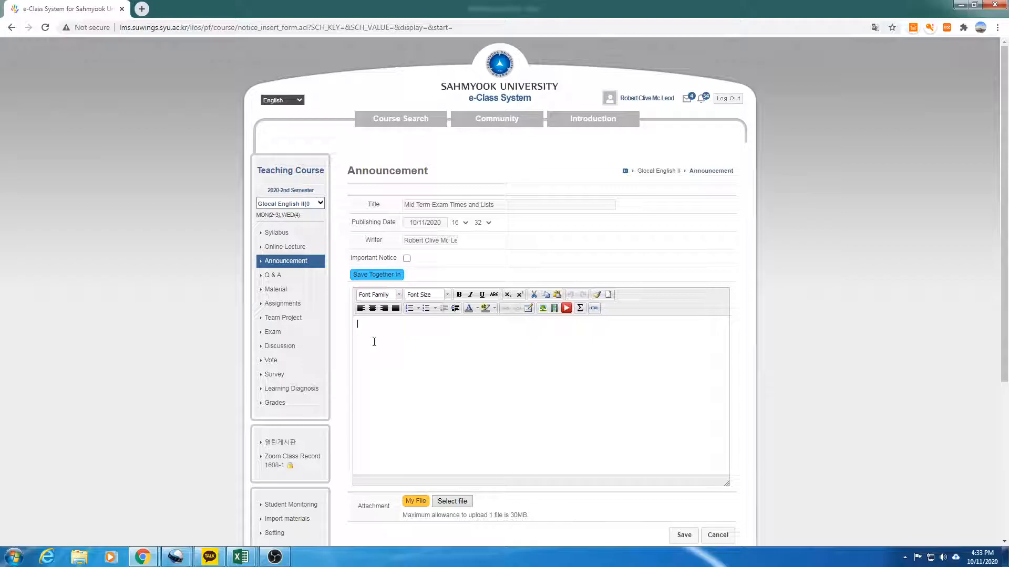
Step: Attach the Midterm Exam List PDF from the SC3 - Mon 2-3 - English Lit folder to the announcement
left_click(455, 503)
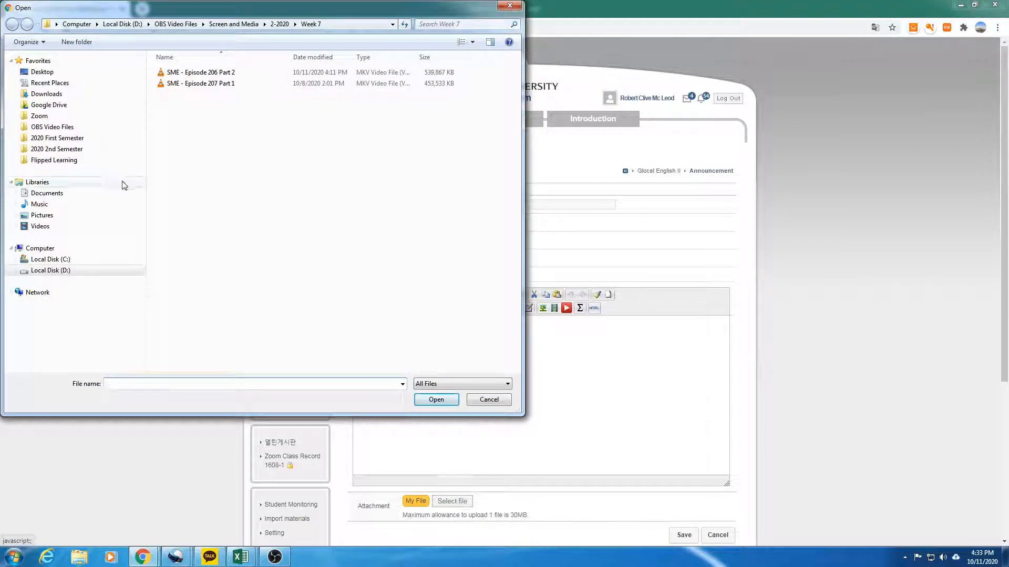
left_click(61, 150)
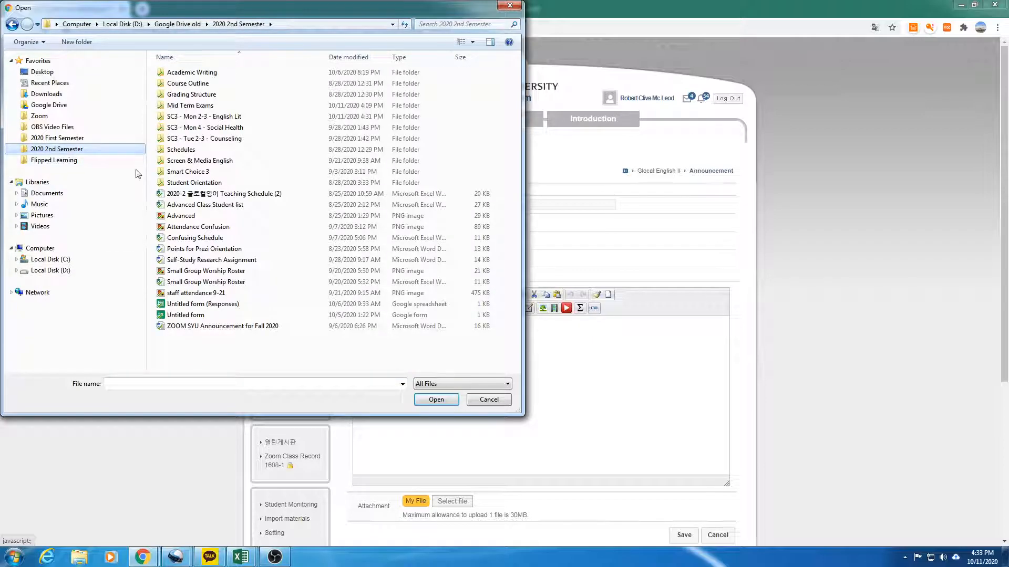
double_click(229, 119)
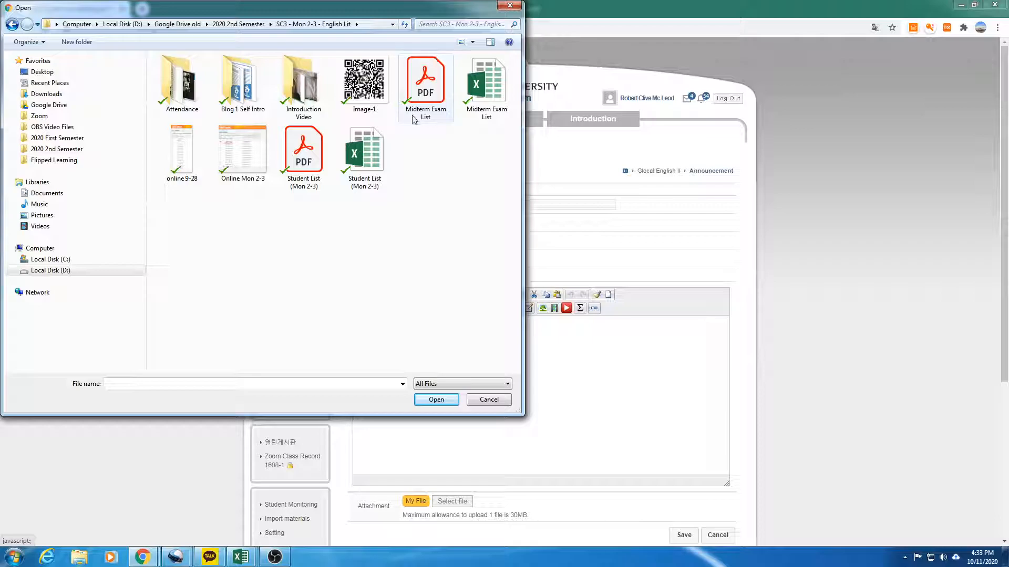
double_click(425, 84)
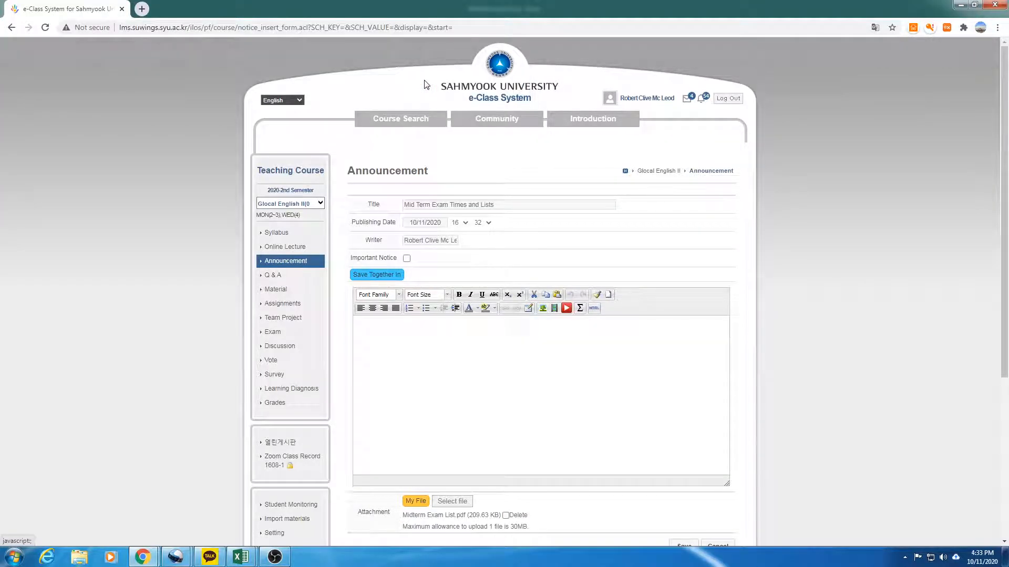